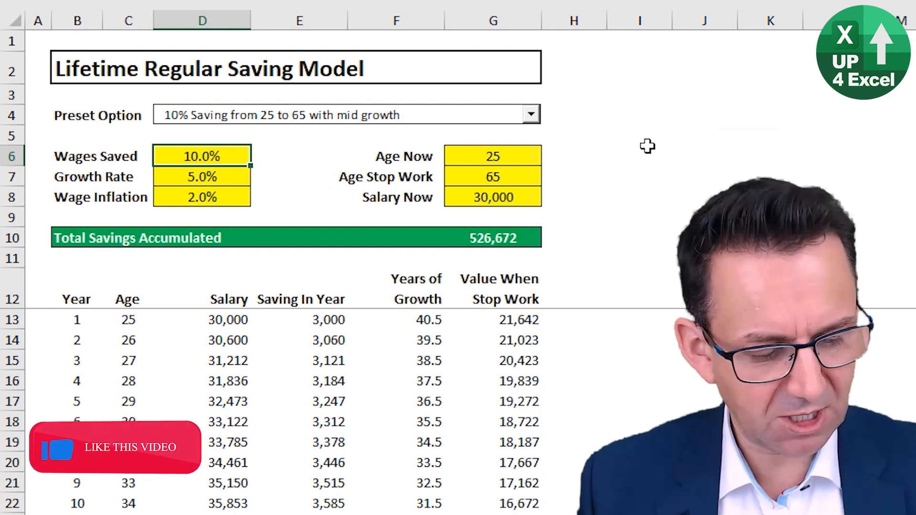
- Set the Wages Saved rate to 10% and the Growth Rate to 4% in the saving model's inputs
text(10)
key(Return)
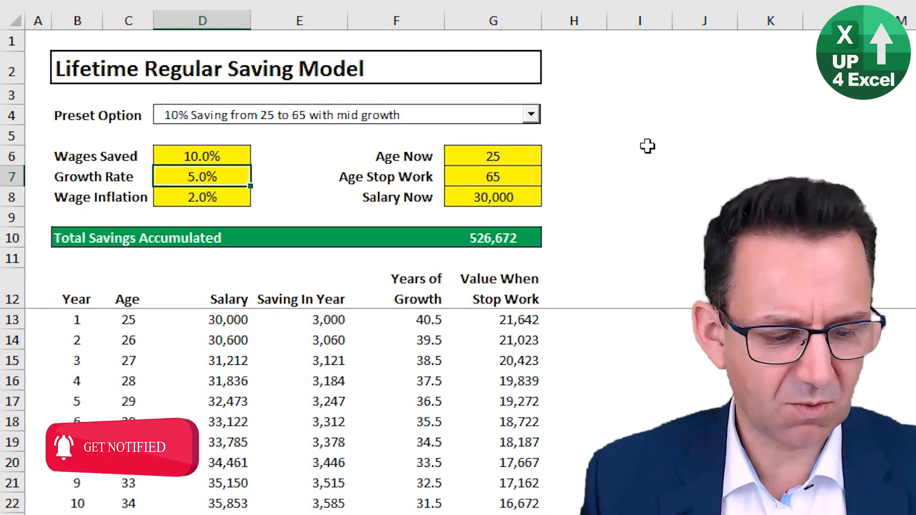
text(4)
key(Return)
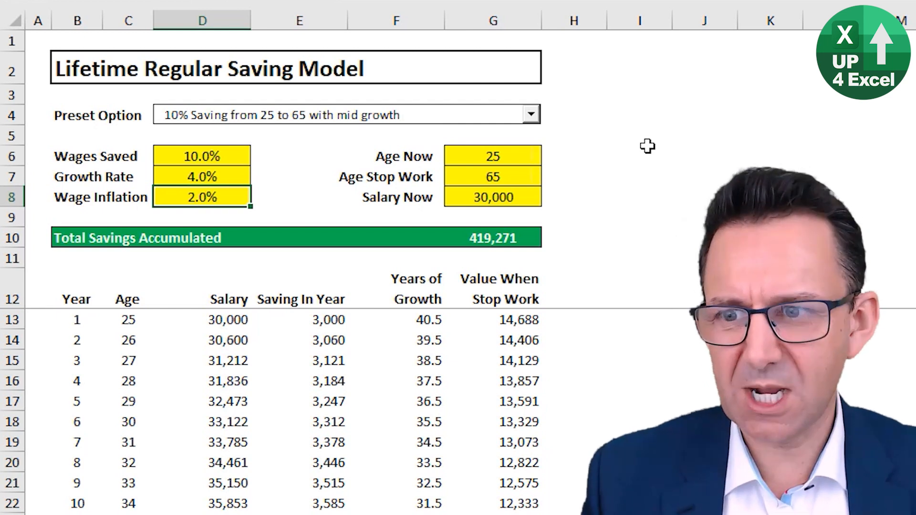
- Set the Age Now input of the saving model to 30
key(Down)
key(Up)
key(Up)
key(Up)
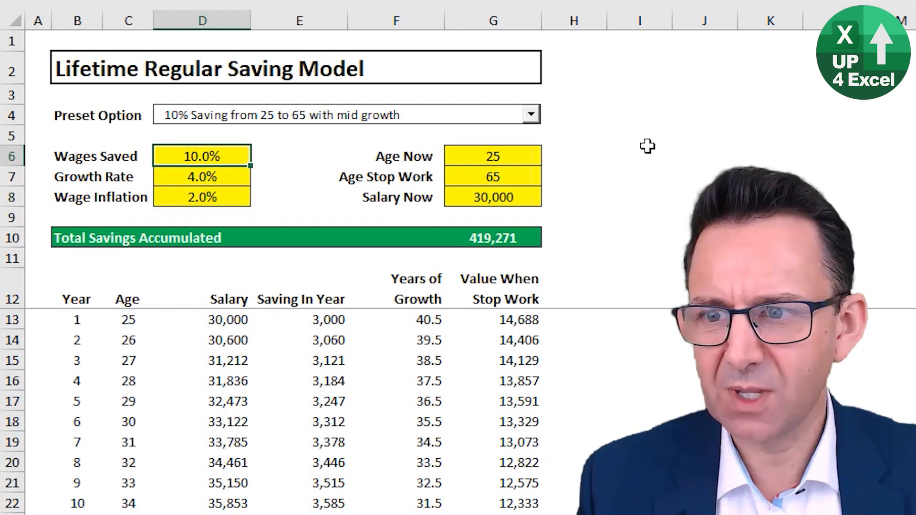
key(Right)
key(Right)
key(Right)
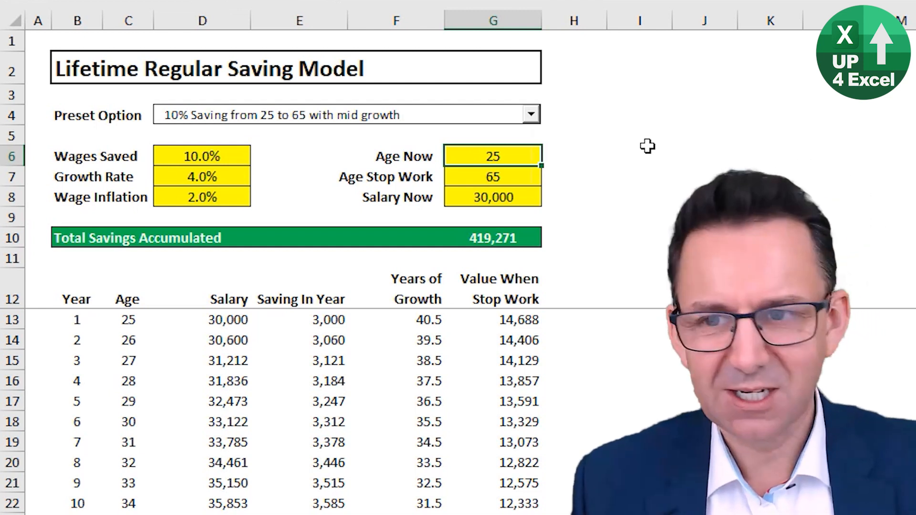
text(30)
key(Return)
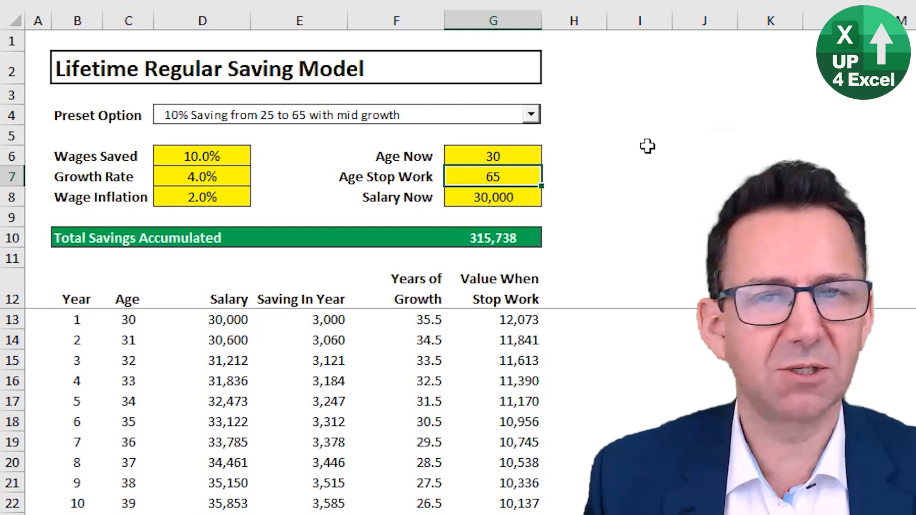
- Set Age Stop Work to 50 and Salary Now to 50,000, and select the Total Savings Accumulated amount
text(50)
key(Return)
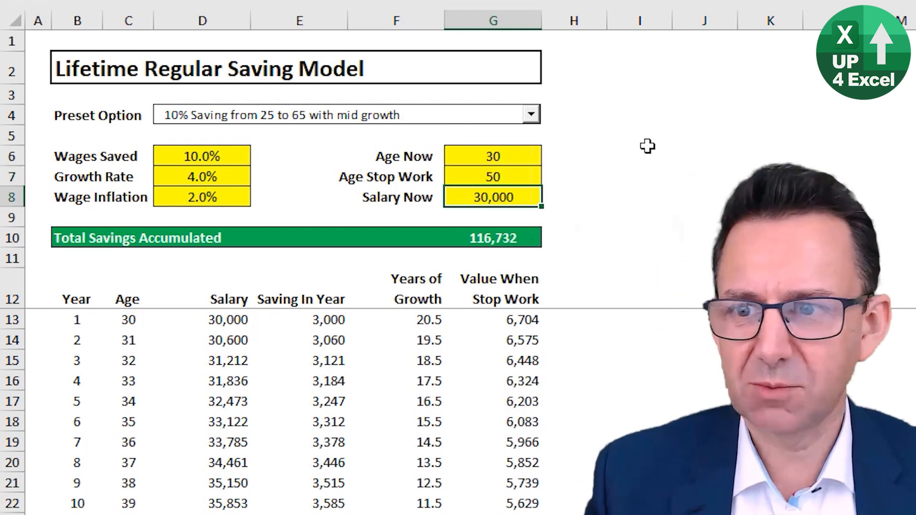
text(50)
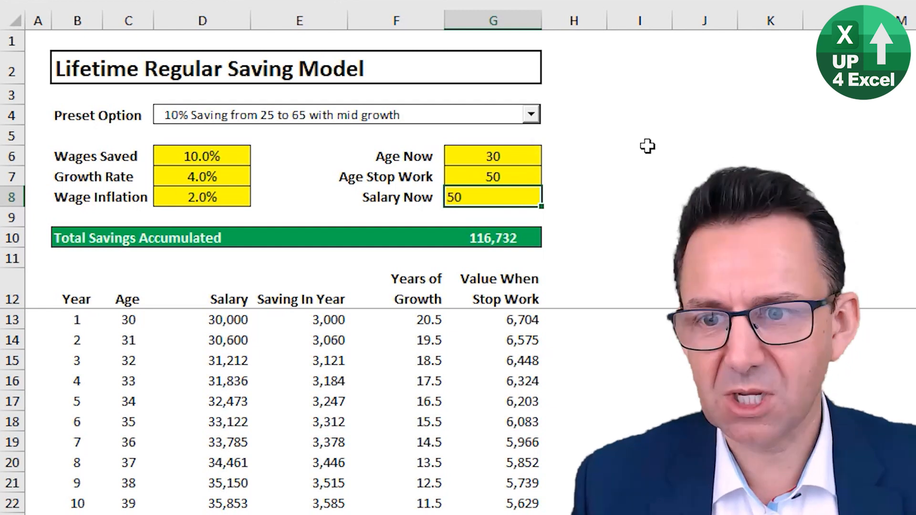
text(,000)
key(Return)
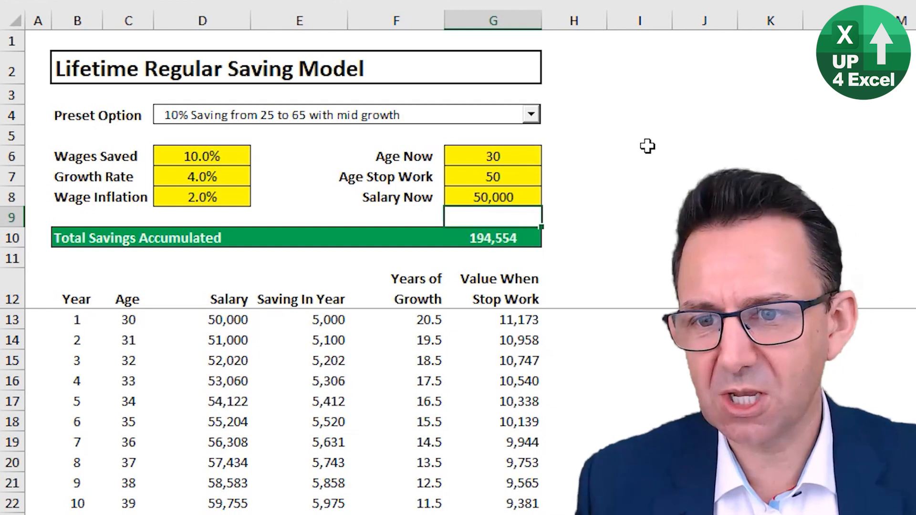
key(Up)
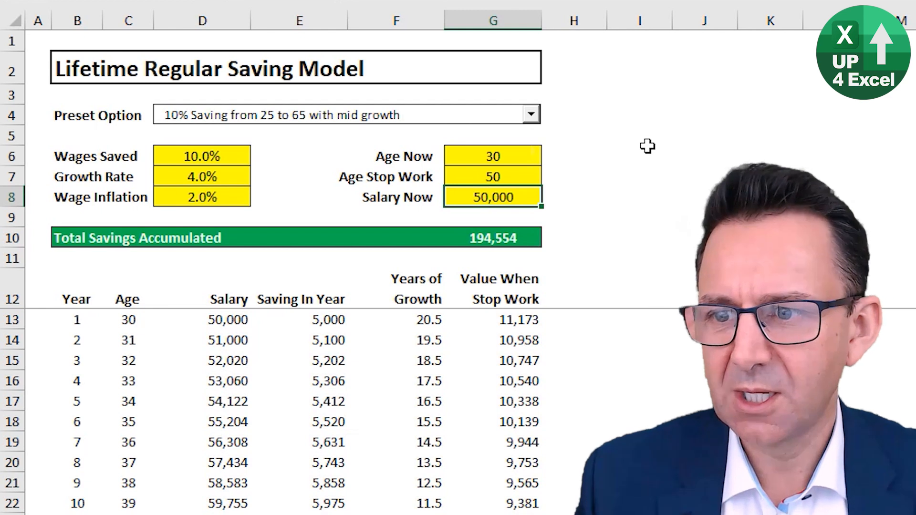
key(Down)
key(Down)
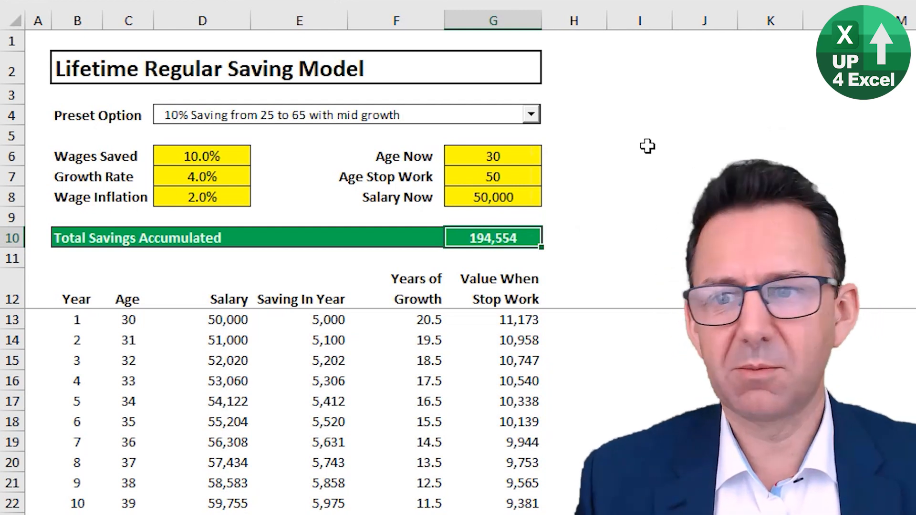
- Try a Wages Saved rate of 25%, and raise it to 30%
click(203, 152)
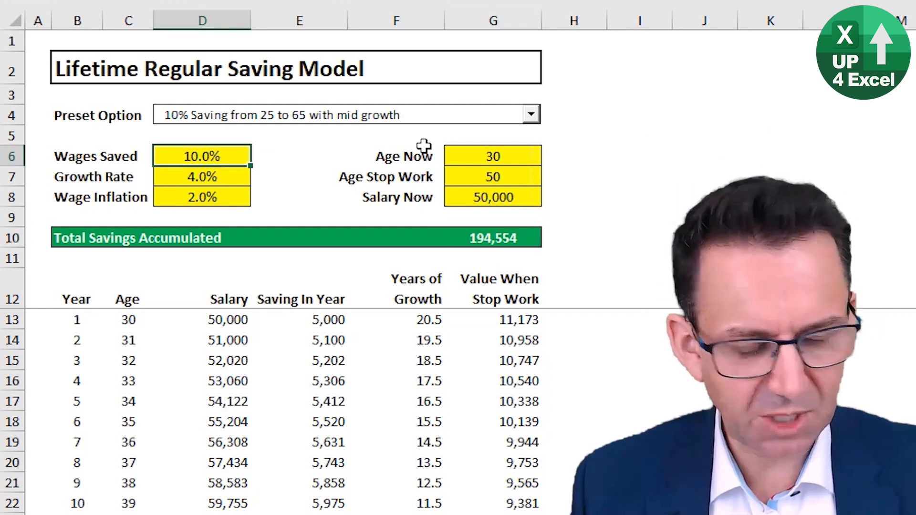
text(25%)
key(Return)
key(Up)
text(30%)
key(Return)
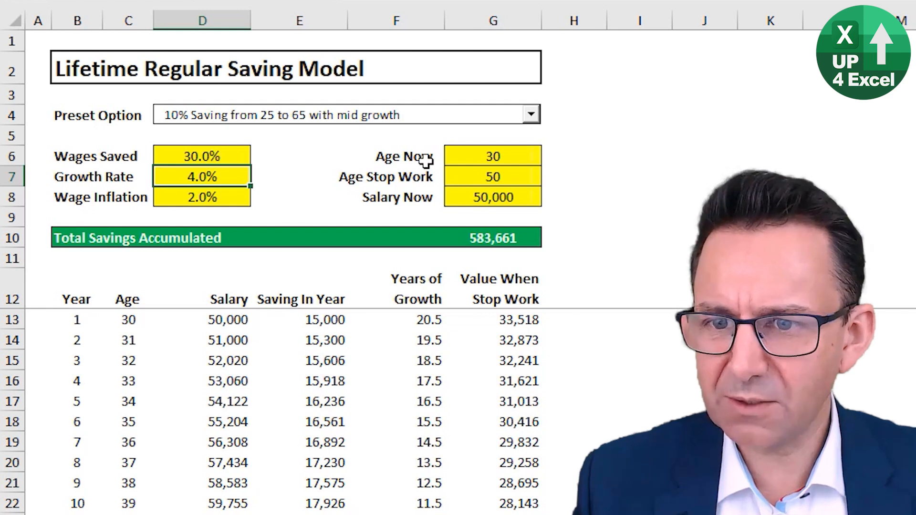
- Set the Growth Rate to 5% and the Wages Saved rate to 25%
click(193, 204)
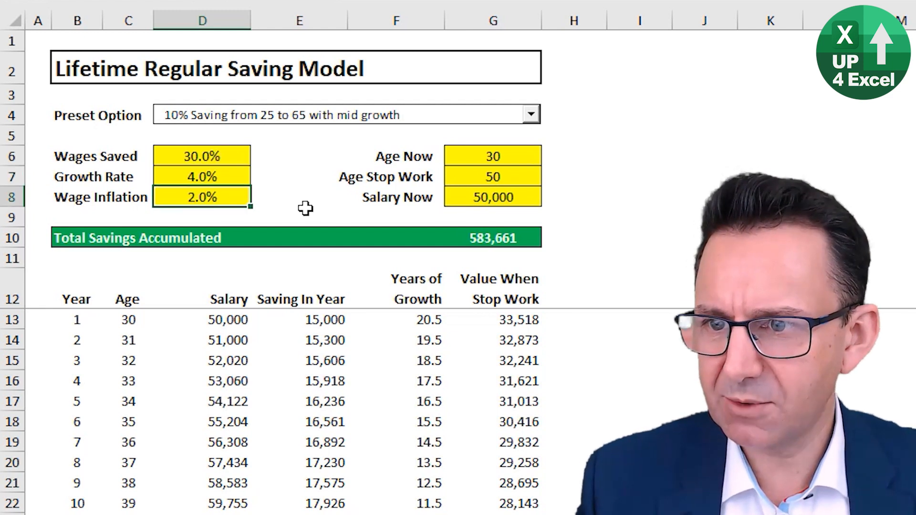
click(211, 180)
text(5)
key(ctrl+Return)
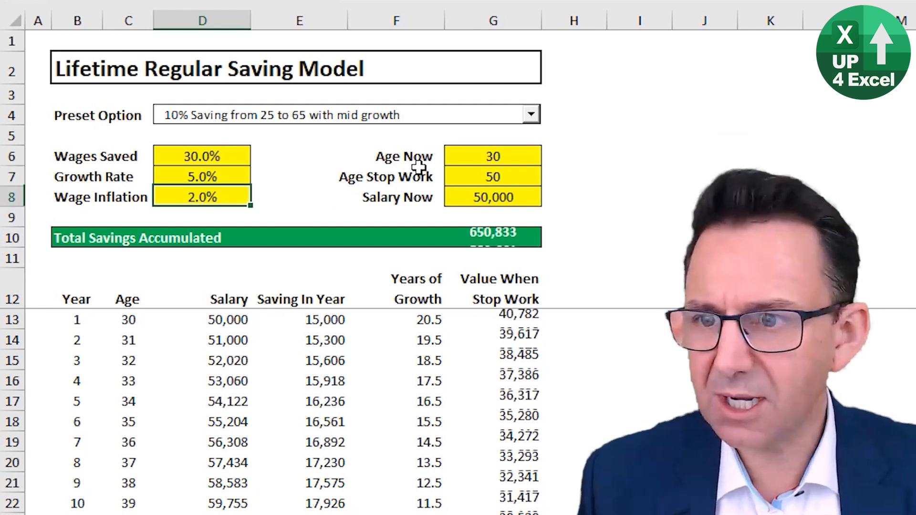
key(Up)
text(3)
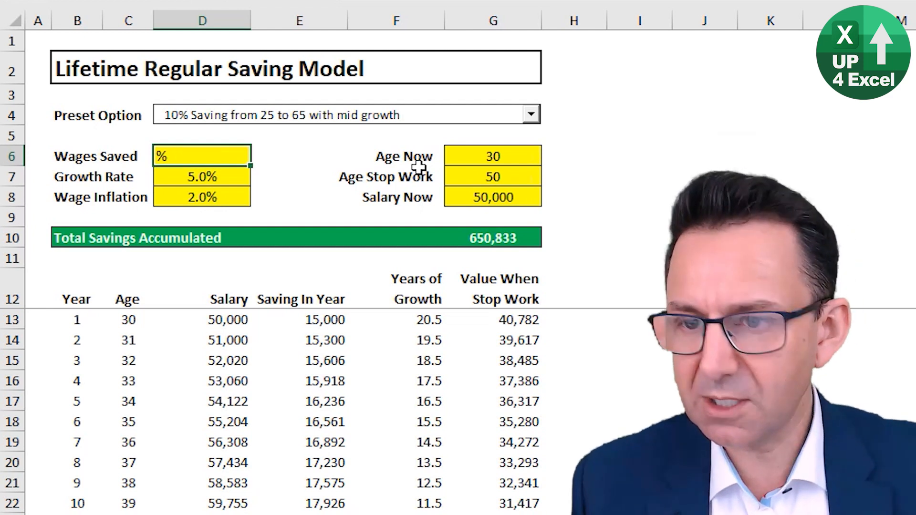
text(25)
key(ctrl+Return)
- Set the Age Stop Work input to 55
key(Right)
key(Right)
key(Right)
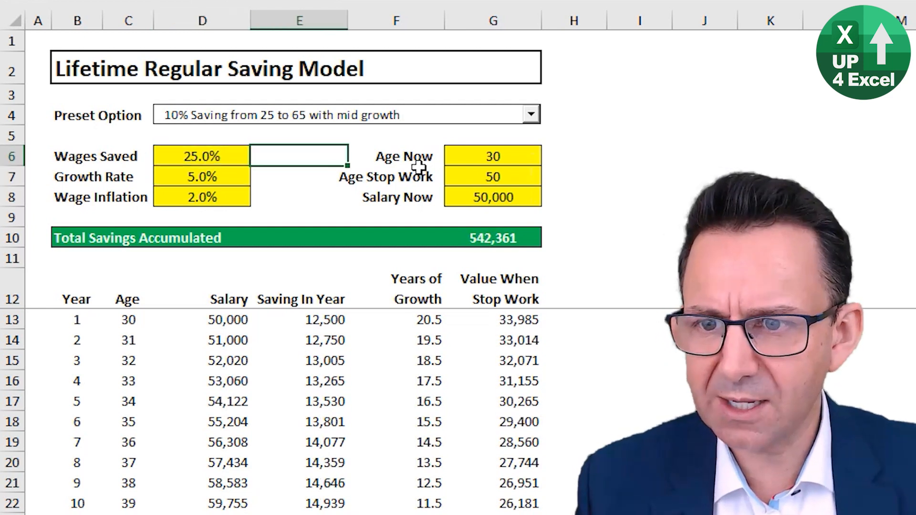
key(Down)
text(5)
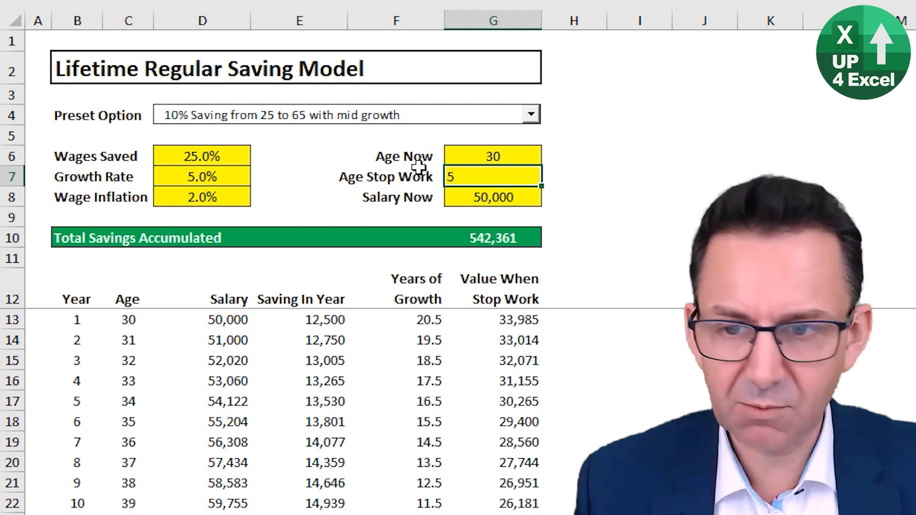
text(5)
key(Return)
- Try Wage Inflation rates of 3% and 5% in the saving model
key(Up)
key(Left)
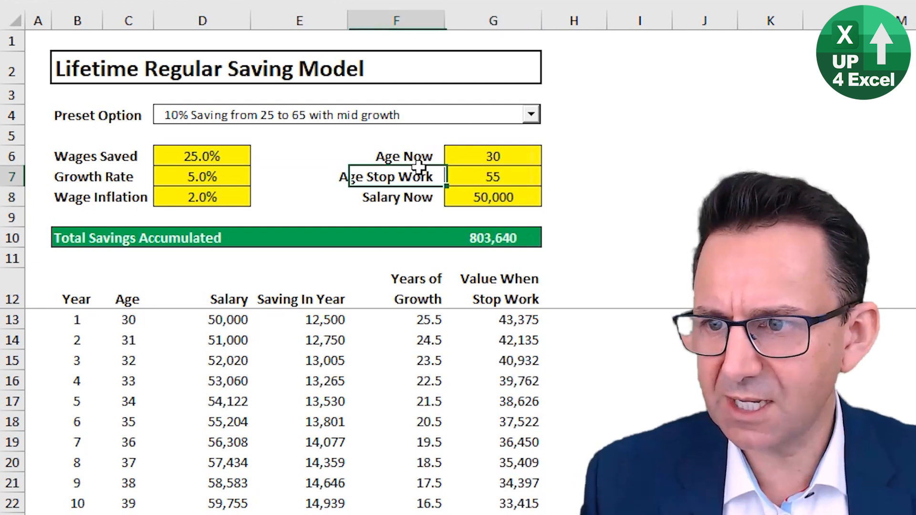
key(Left)
key(Left)
key(Down)
text(3)
key(Return)
key(Up)
text(5)
key(Return)
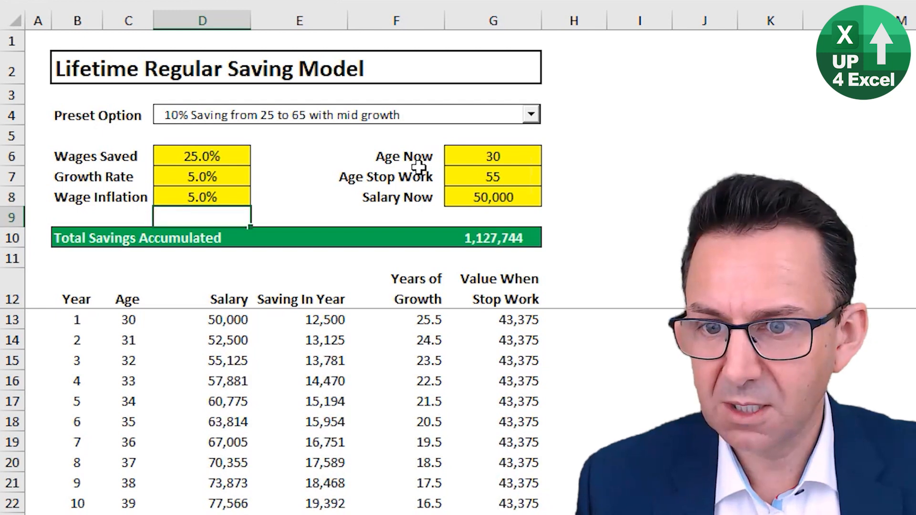
- Set the Wage Inflation rate to 4.5%
key(Up)
text(4.5)
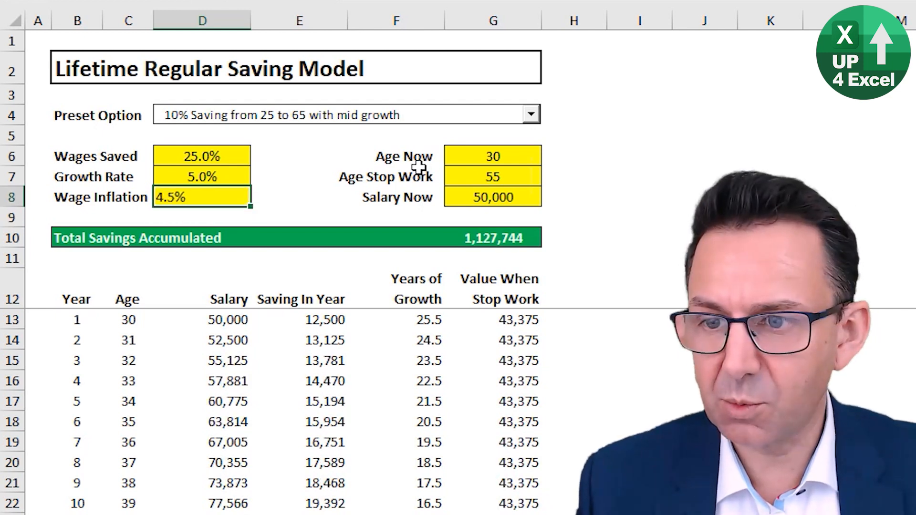
key(Return)
key(Up)
key(Up)
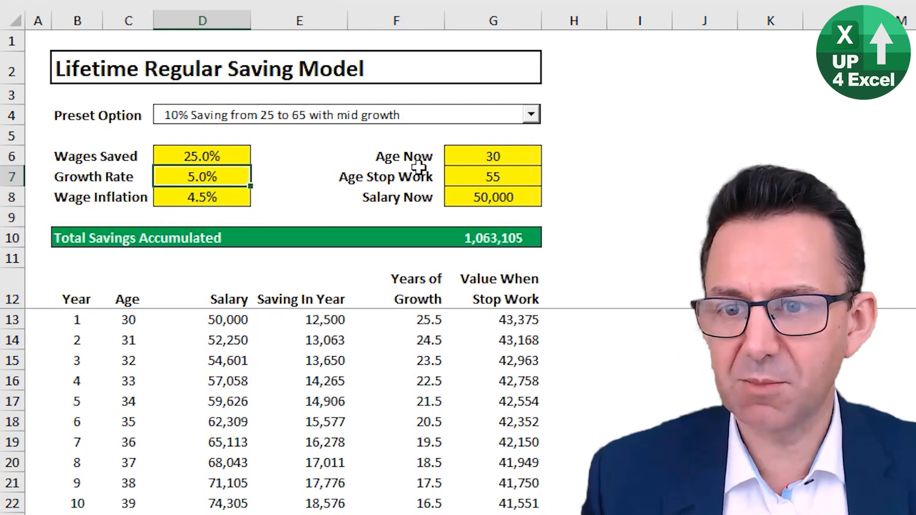
key(Down)
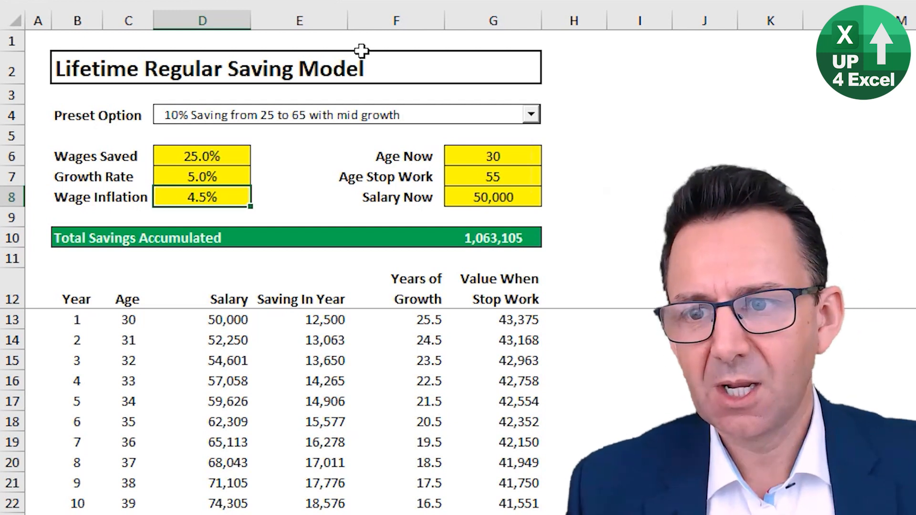
- Look through the saved scenarios offered for the Preset Option without choosing one
click(488, 113)
click(491, 118)
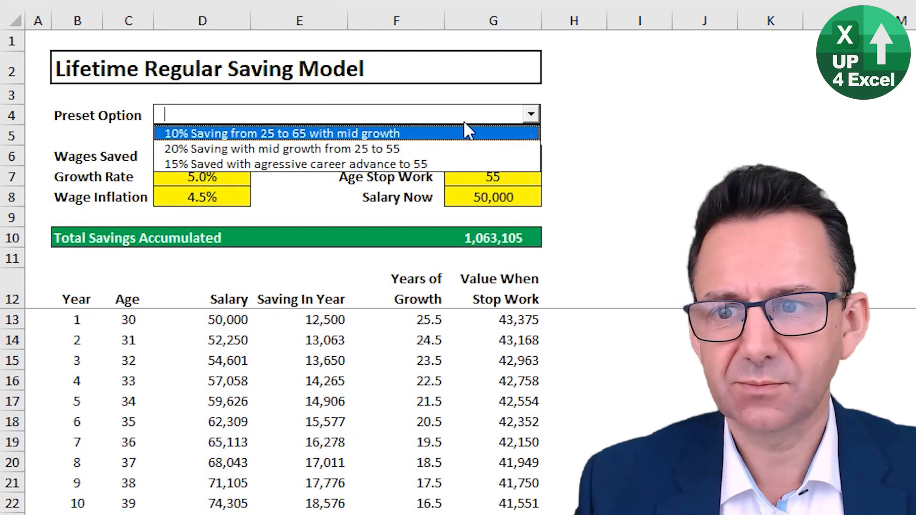
click(470, 110)
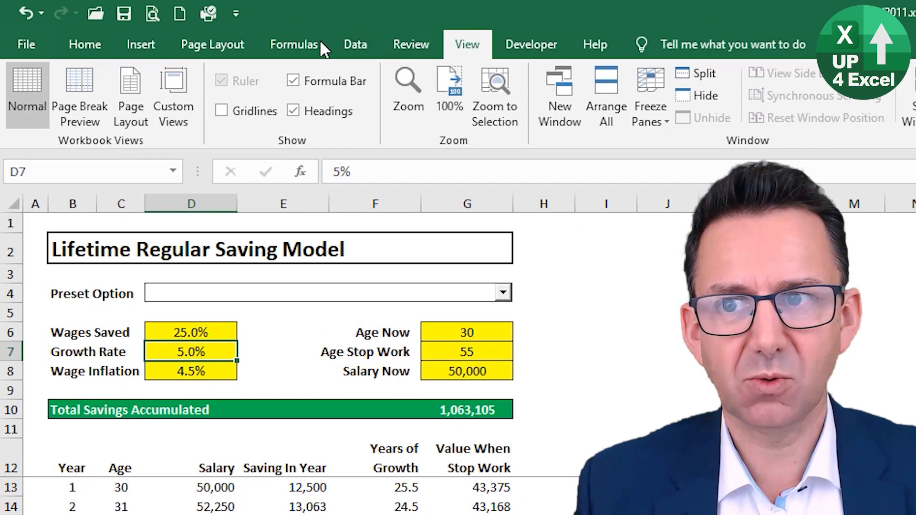
- Open the Scenario Manager from the What-If Analysis tools and place its dialog closer to the model
click(352, 8)
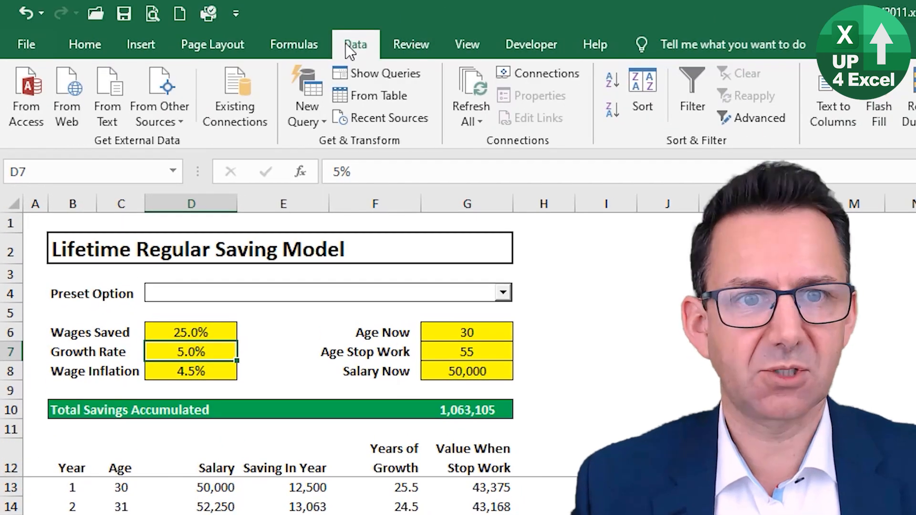
click(611, 121)
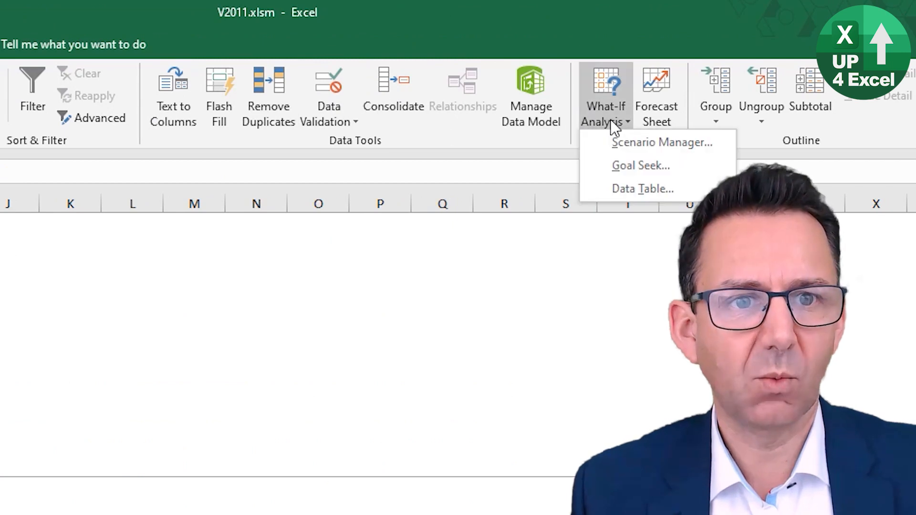
click(622, 142)
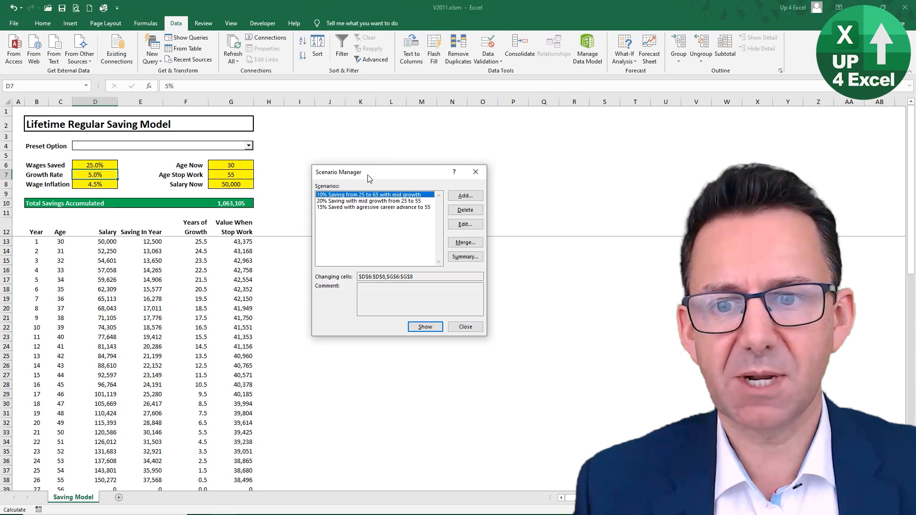
drag(382, 168, 330, 127)
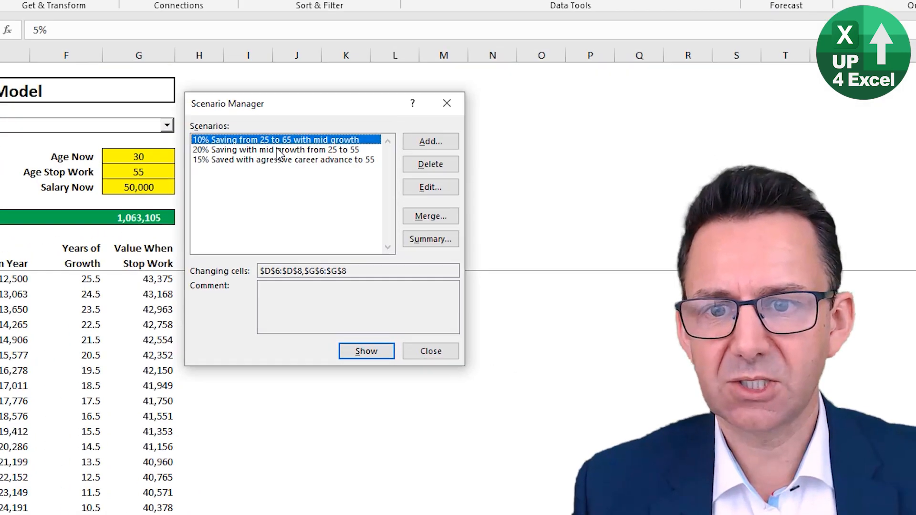
- Start adding a new scenario and name it "Millionaire Plan"
click(454, 125)
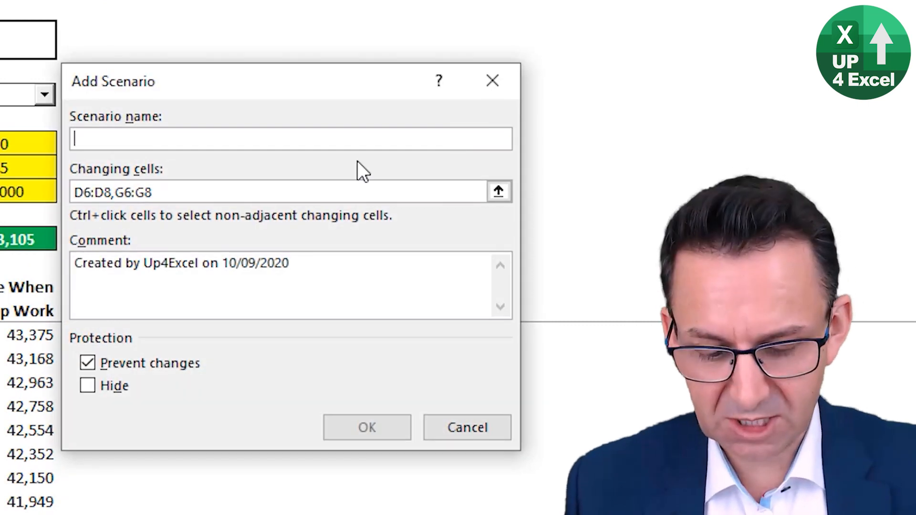
text(Million)
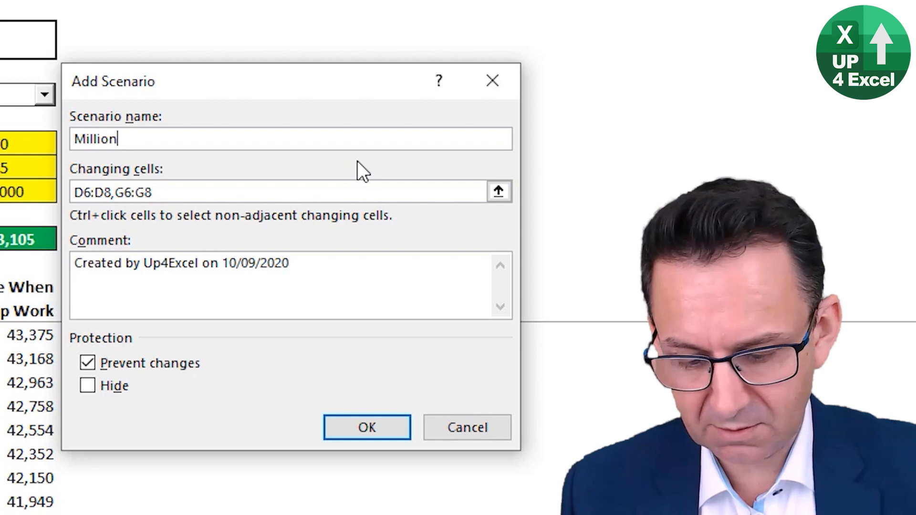
text(aire )
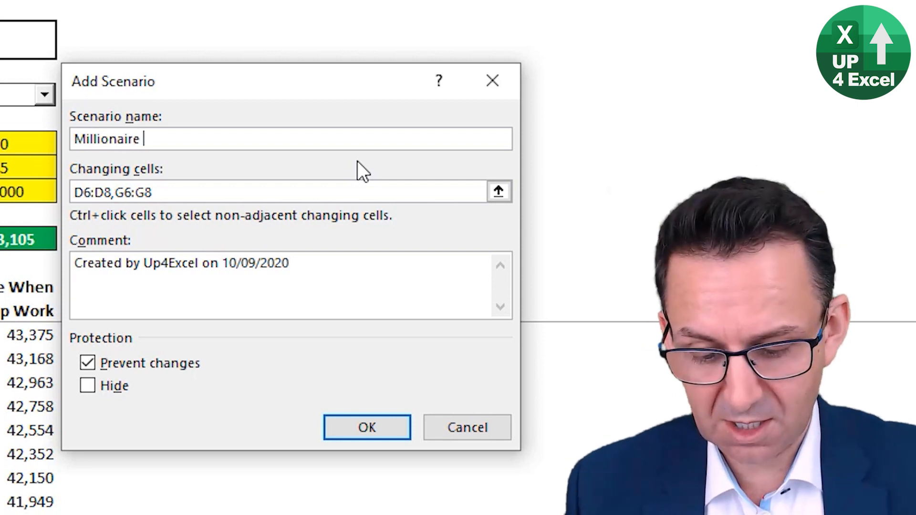
text(Plan)
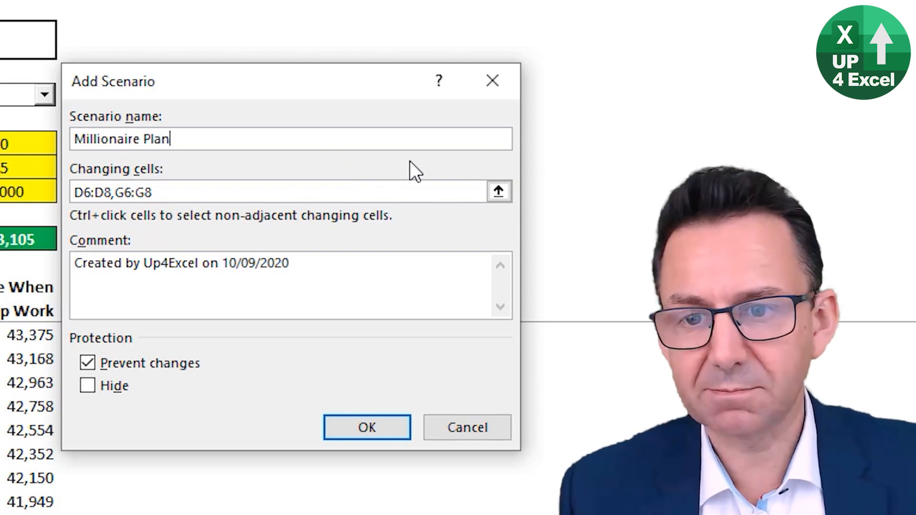
- Clear the comment and save the Millionaire Plan scenario with changing cells D6:D8,G6:G8 and the model's current values
click(183, 196)
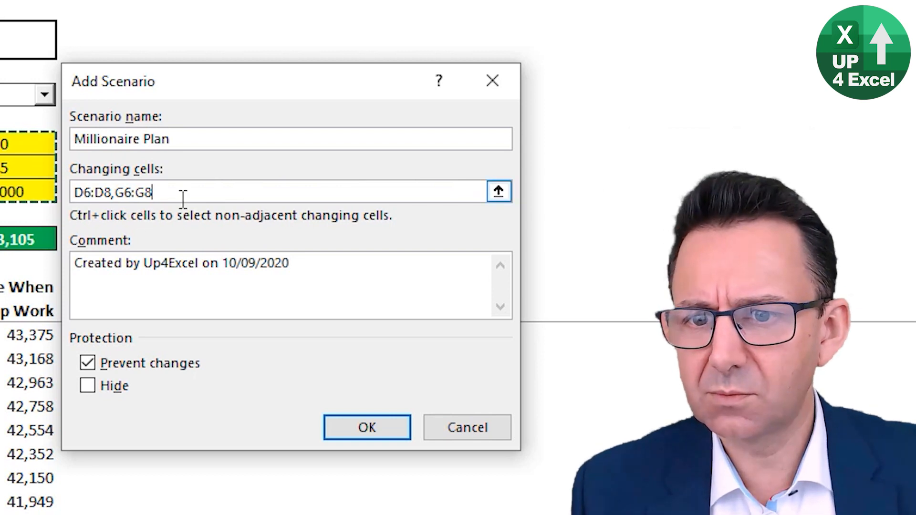
click(184, 274)
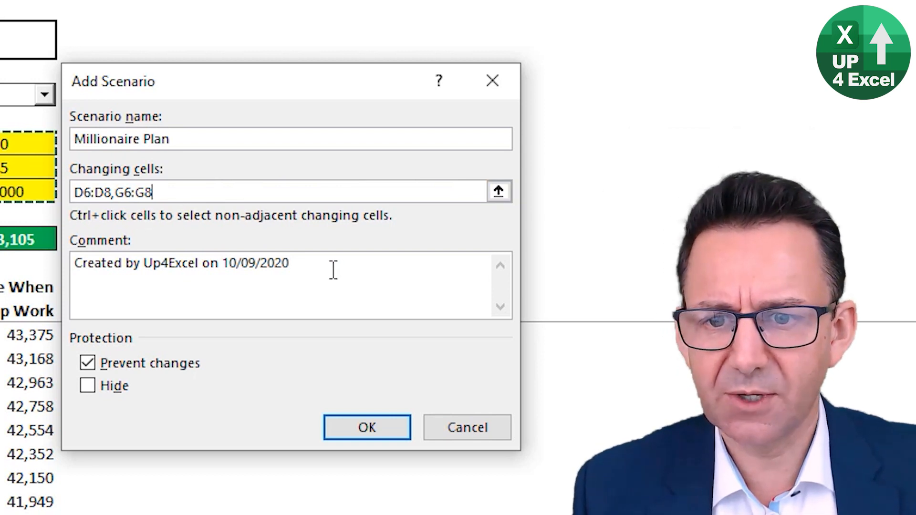
drag(327, 267, 34, 244)
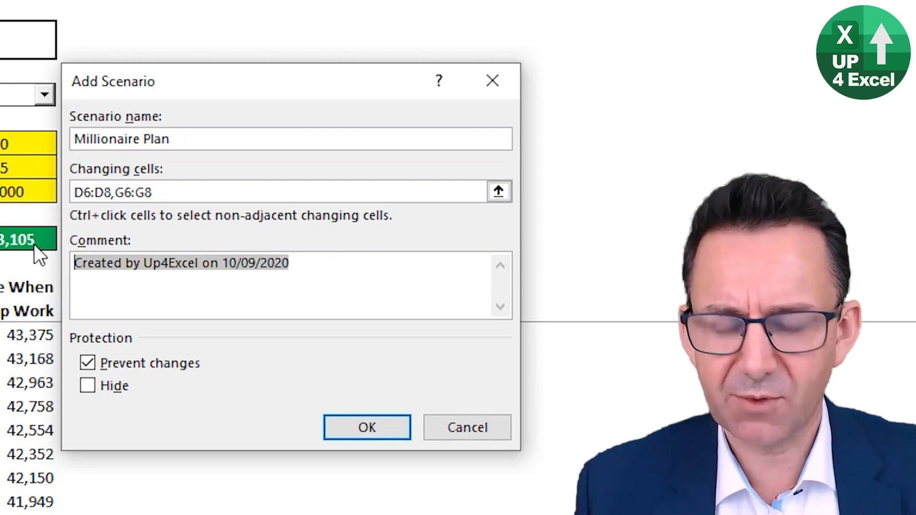
key(Delete)
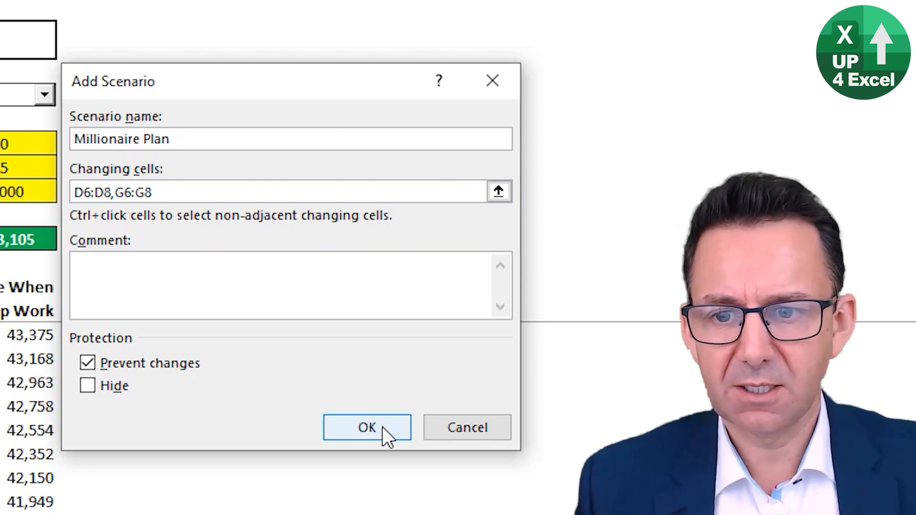
click(368, 428)
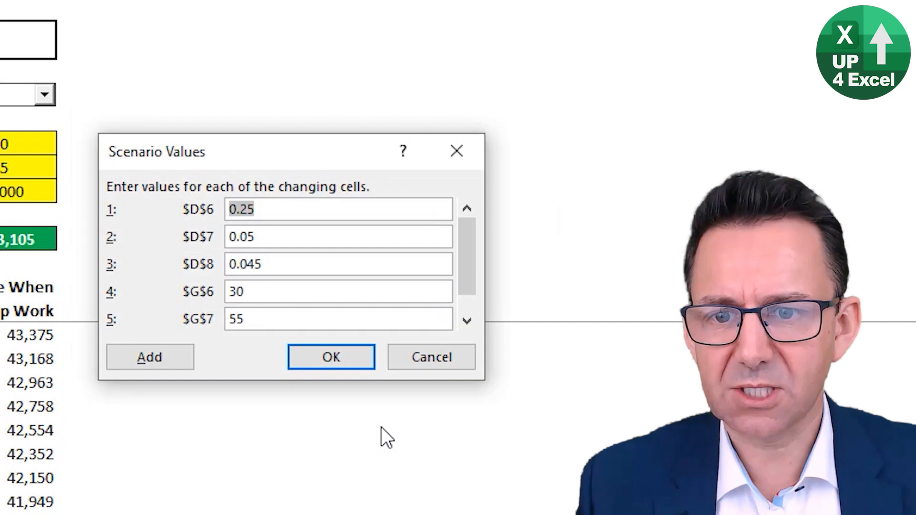
click(326, 358)
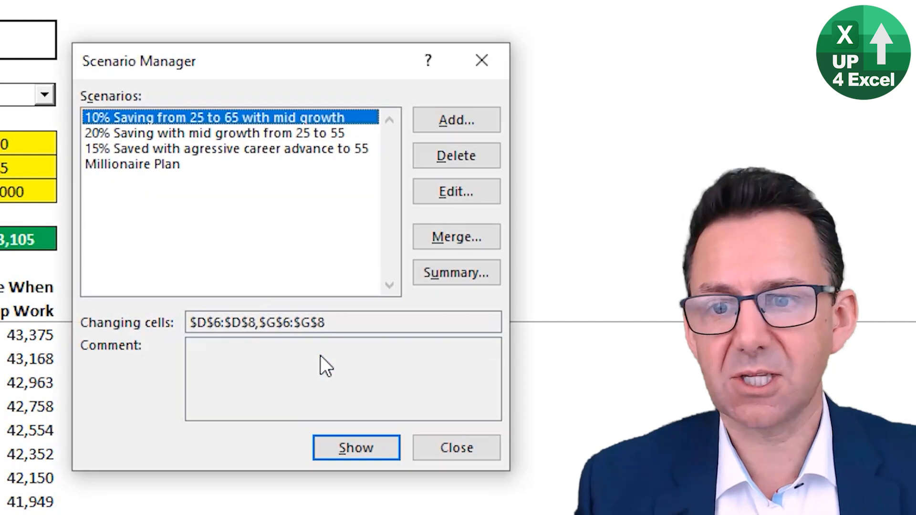
- Apply the 10% Saving, Millionaire Plan and 15% Saved scenarios to the model one after another, and close the Scenario Manager
click(361, 447)
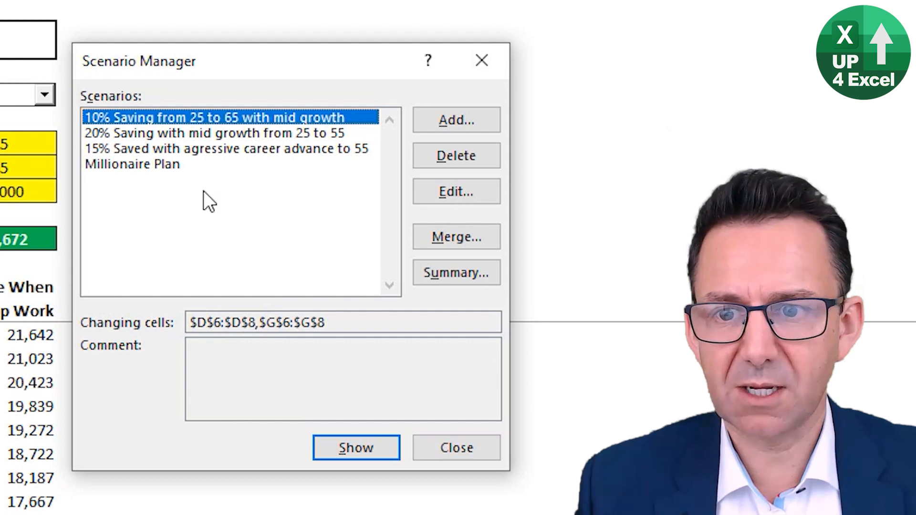
click(188, 167)
click(353, 448)
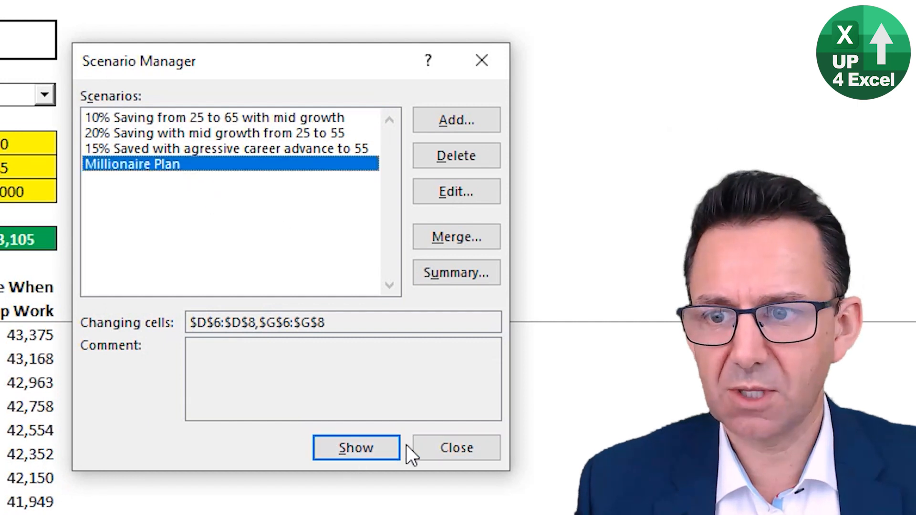
click(244, 149)
click(353, 446)
click(461, 447)
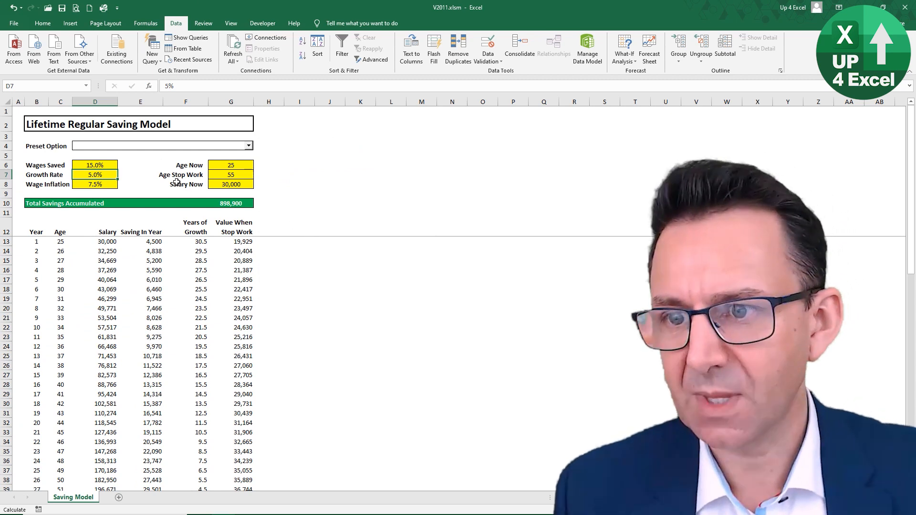
- Choose Millionaire Plan as the Preset Option above the model's inputs
click(249, 146)
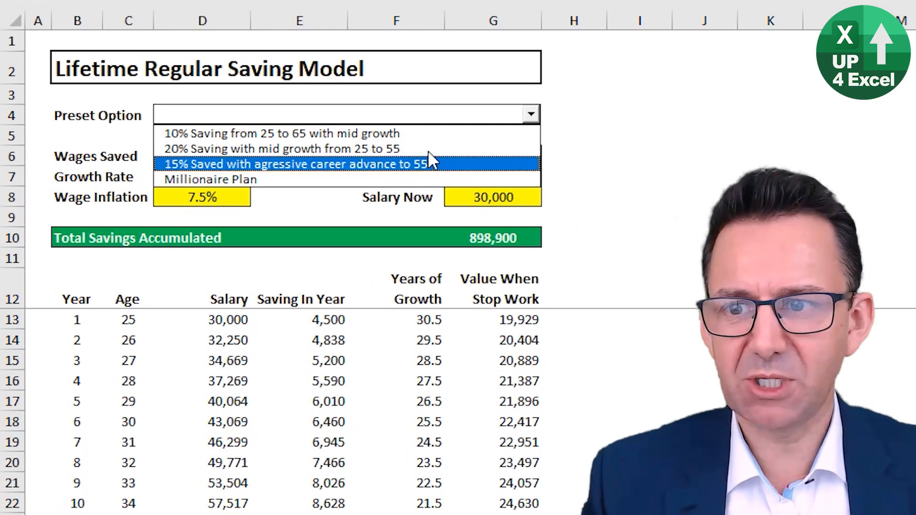
click(423, 180)
click(374, 182)
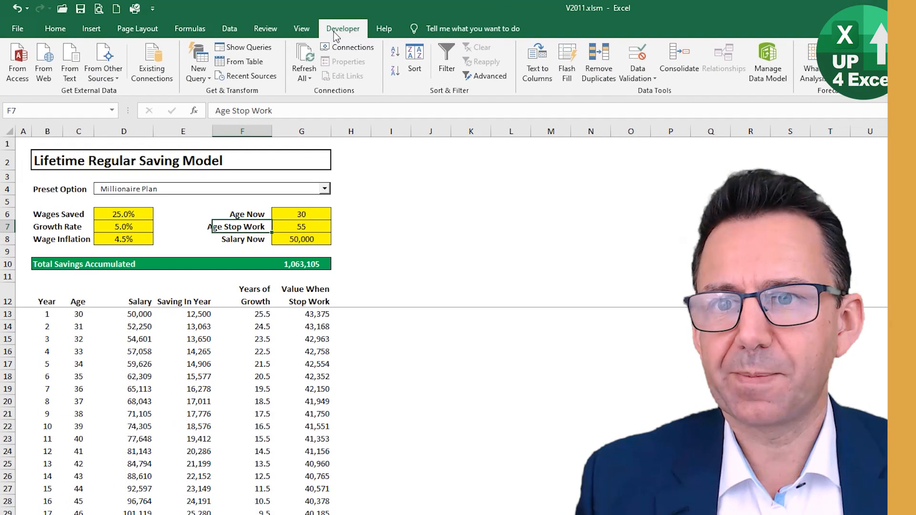
- Check in the ribbon customization settings that Developer is enabled among the main tabs
click(334, 32)
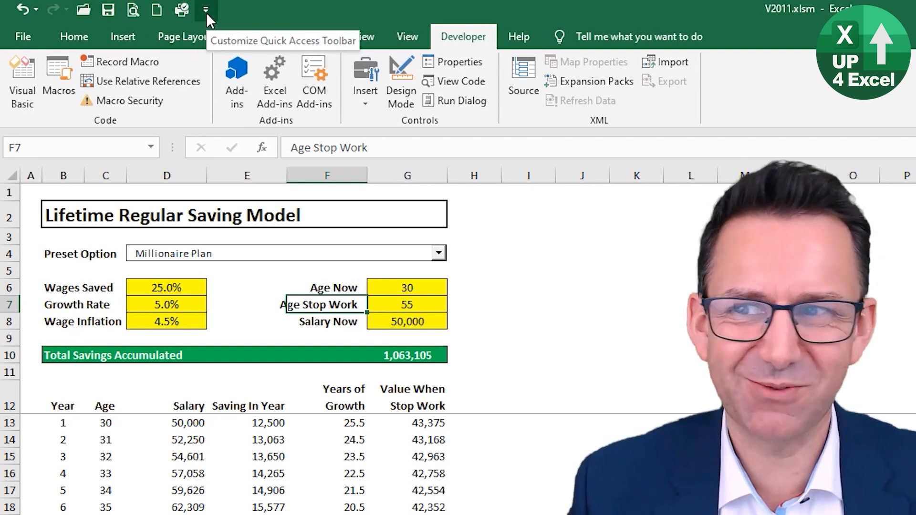
click(205, 10)
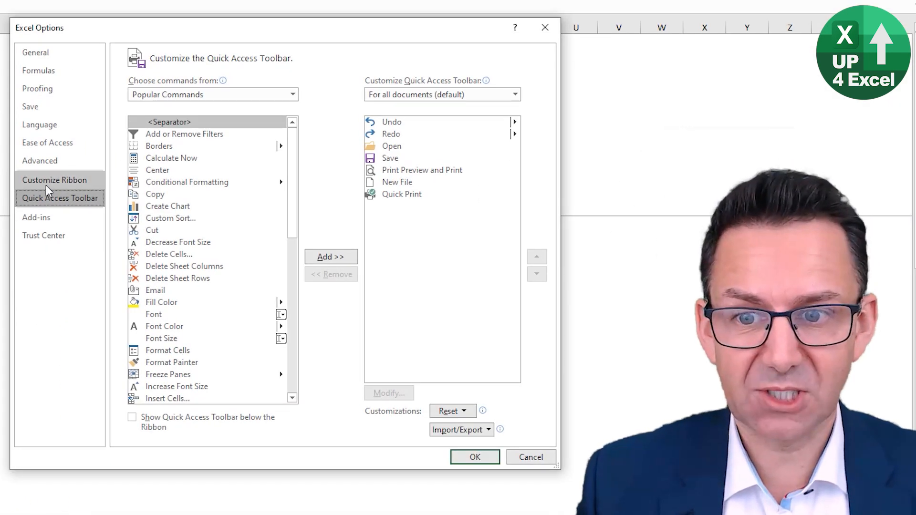
click(49, 182)
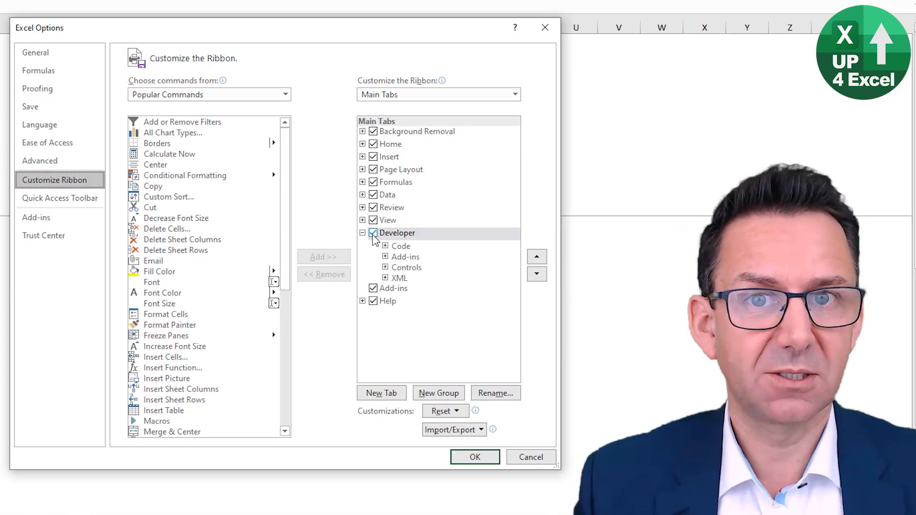
click(475, 456)
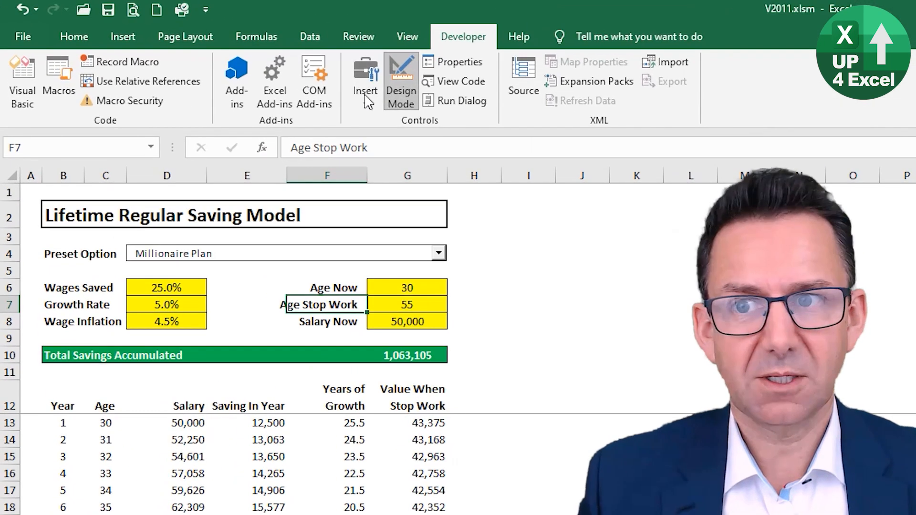
- Insert an ActiveX combo box beside the saving model and move it directly below the Total Savings Accumulated row
click(208, 50)
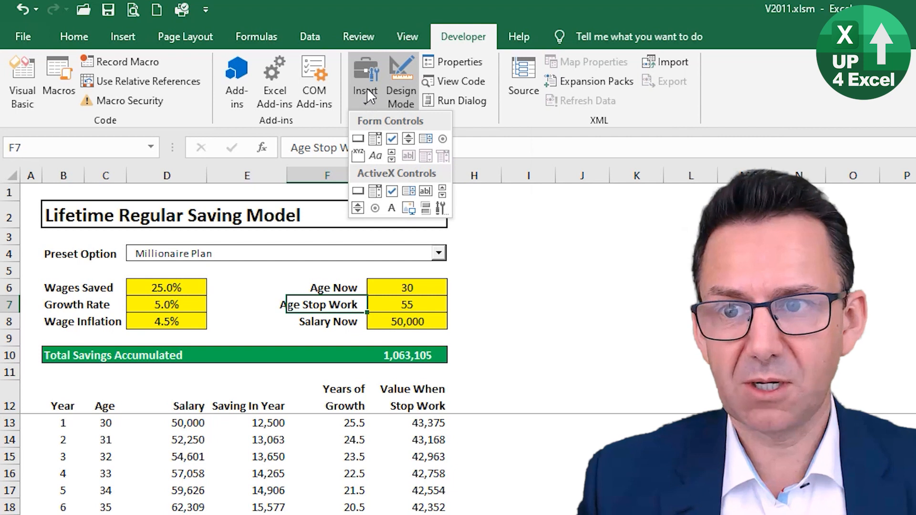
click(376, 192)
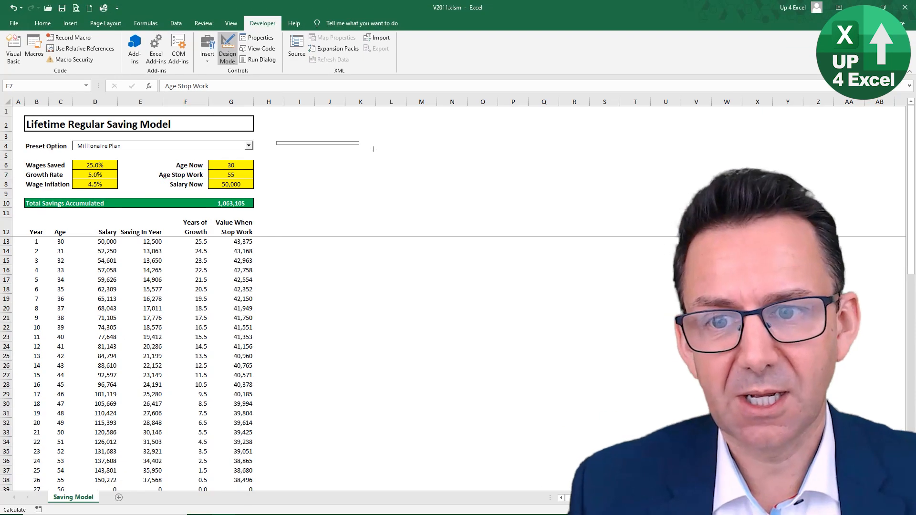
drag(373, 149, 525, 154)
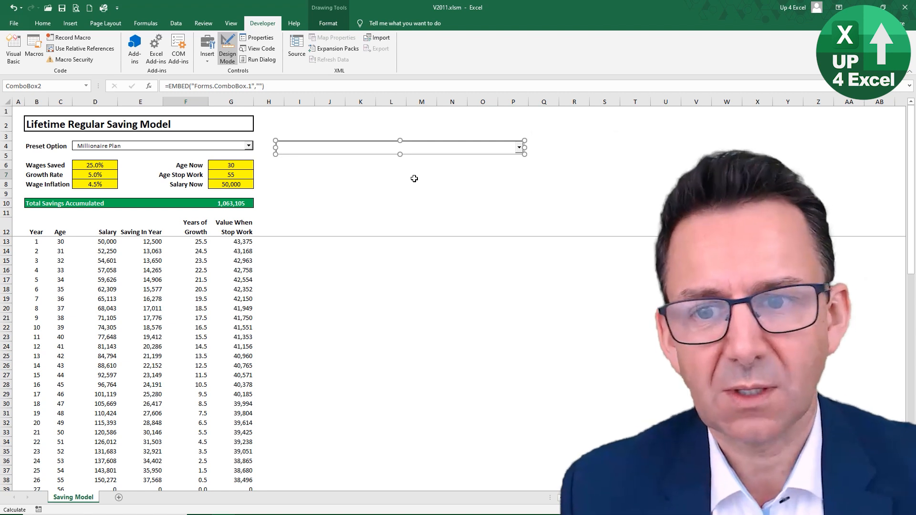
drag(371, 144, 126, 220)
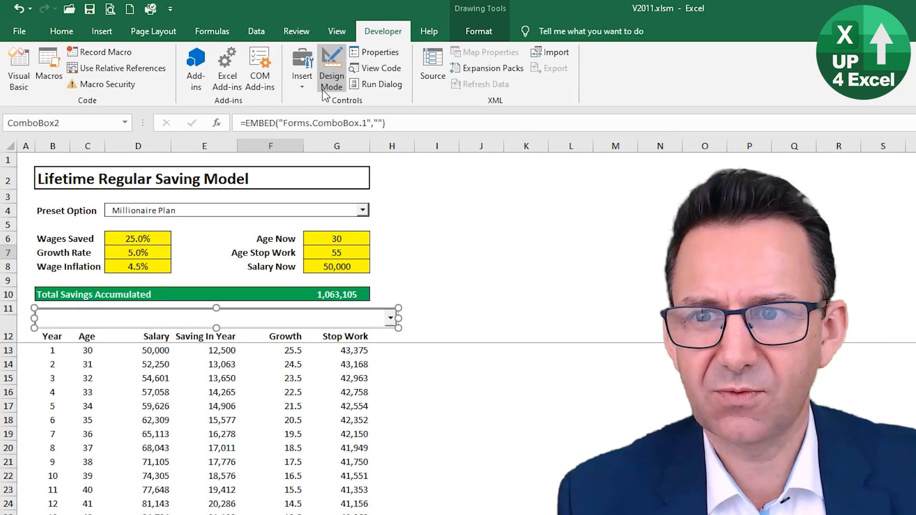
- Look at the available form and ActiveX controls, and switch Design Mode off and on again
click(207, 52)
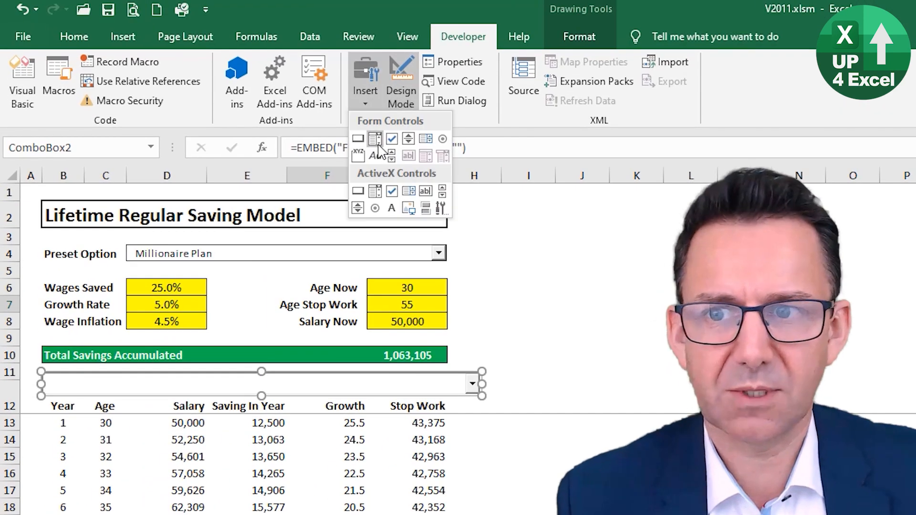
click(400, 76)
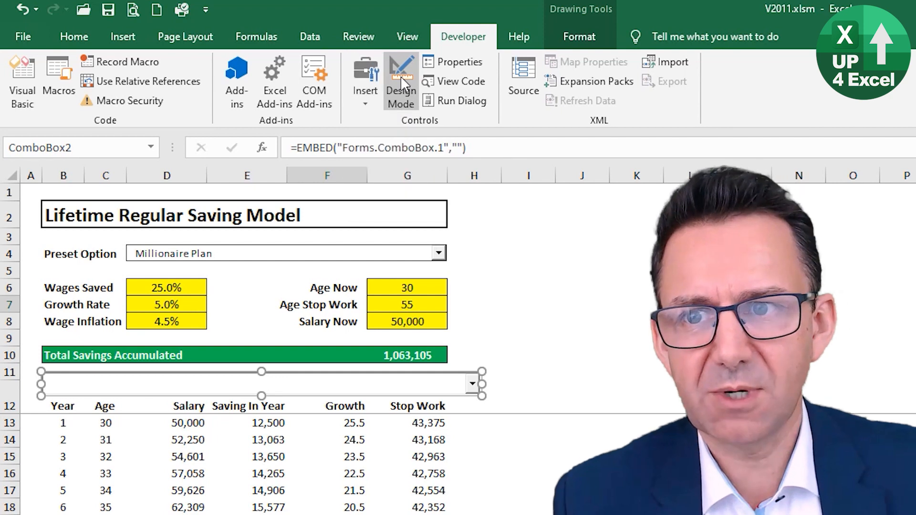
click(400, 76)
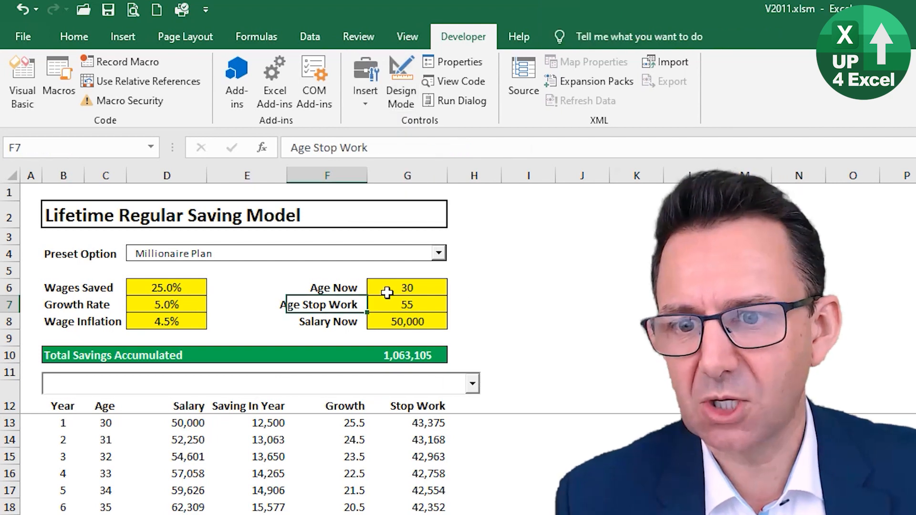
click(401, 79)
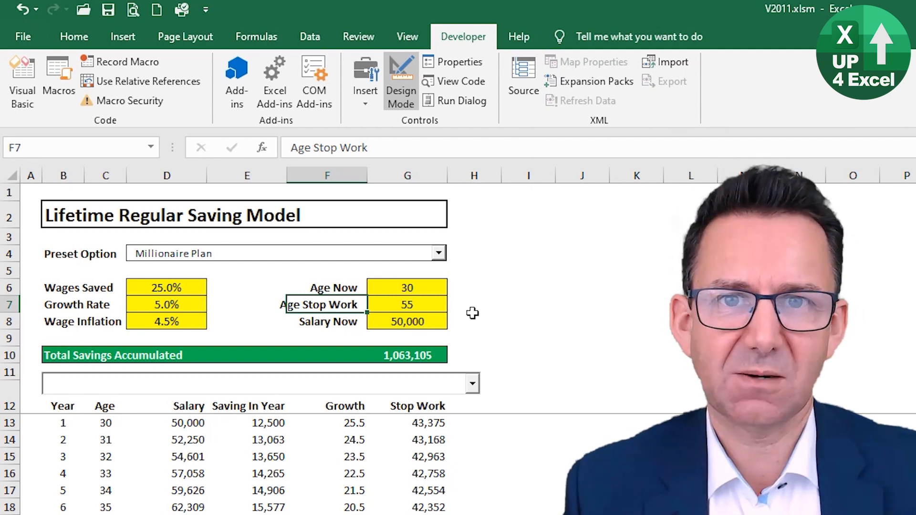
- Apply the "20% Saving with mid growth from 25 to 55" scenario through the Scenario Manager and close it
click(450, 267)
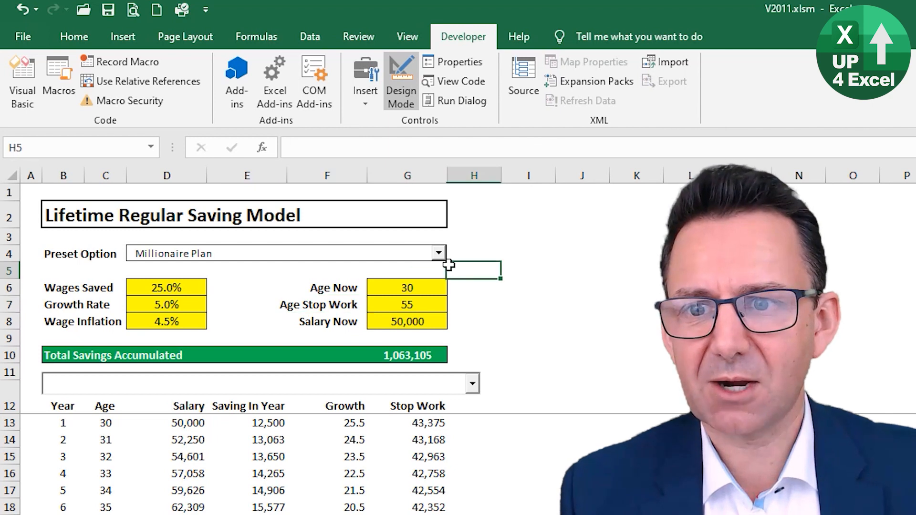
click(388, 268)
click(310, 37)
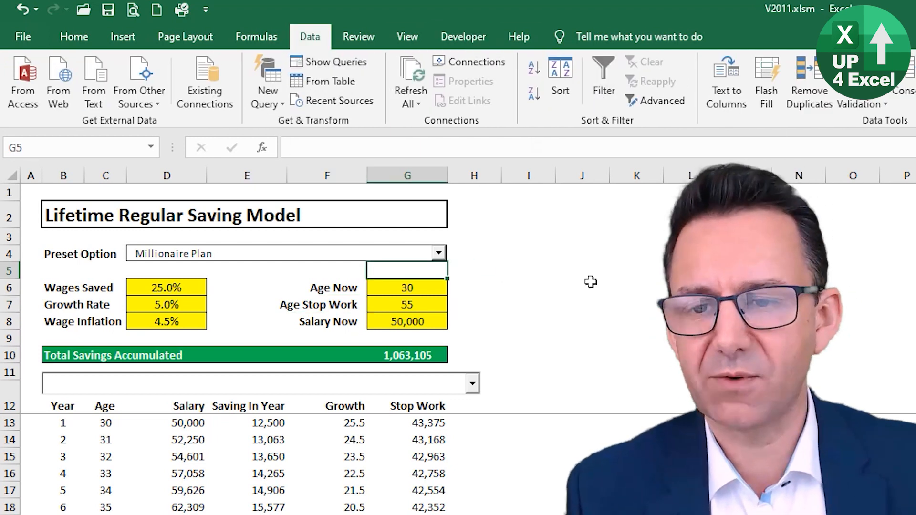
click(402, 101)
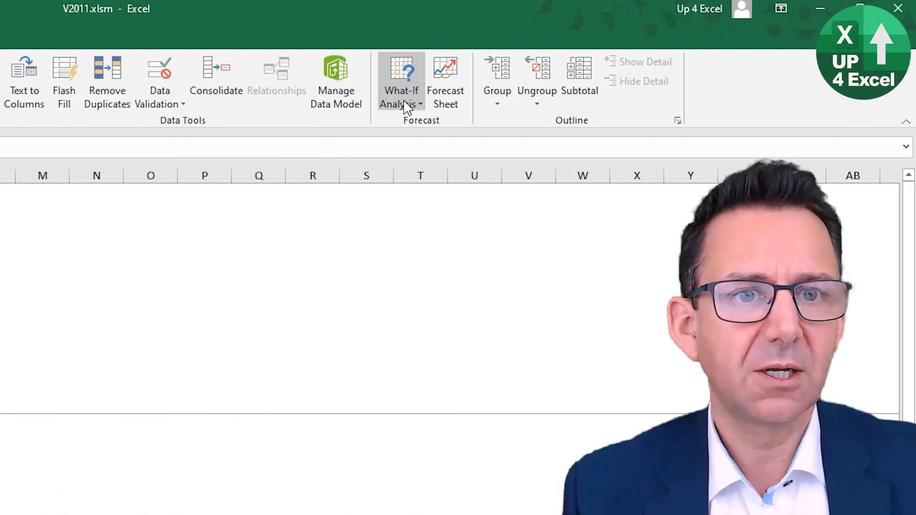
click(421, 125)
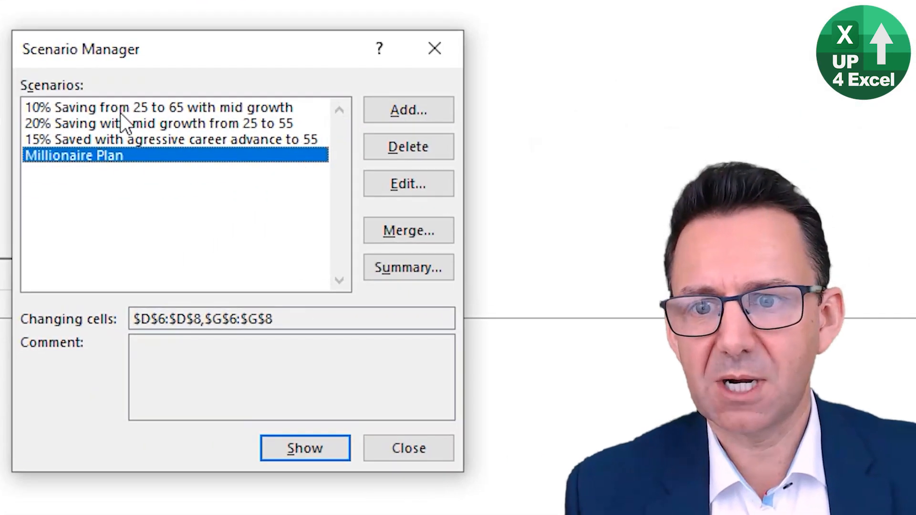
click(122, 123)
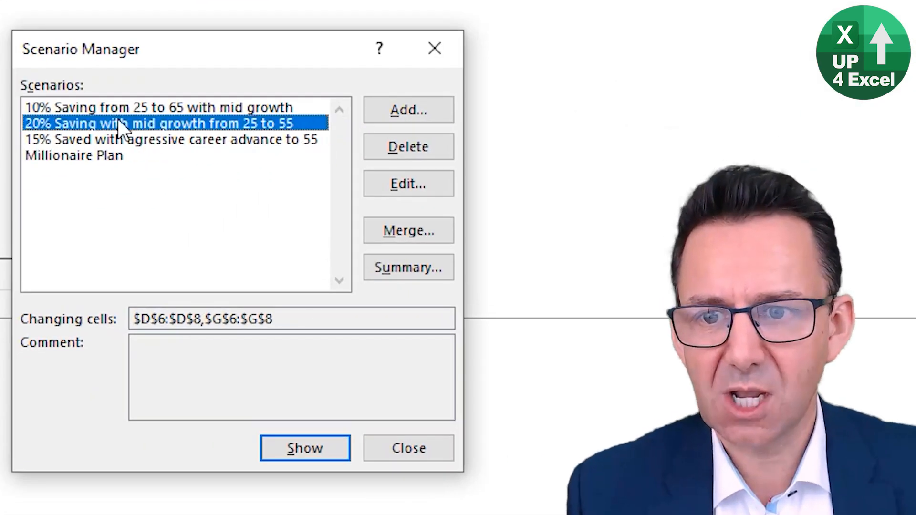
click(317, 448)
click(407, 449)
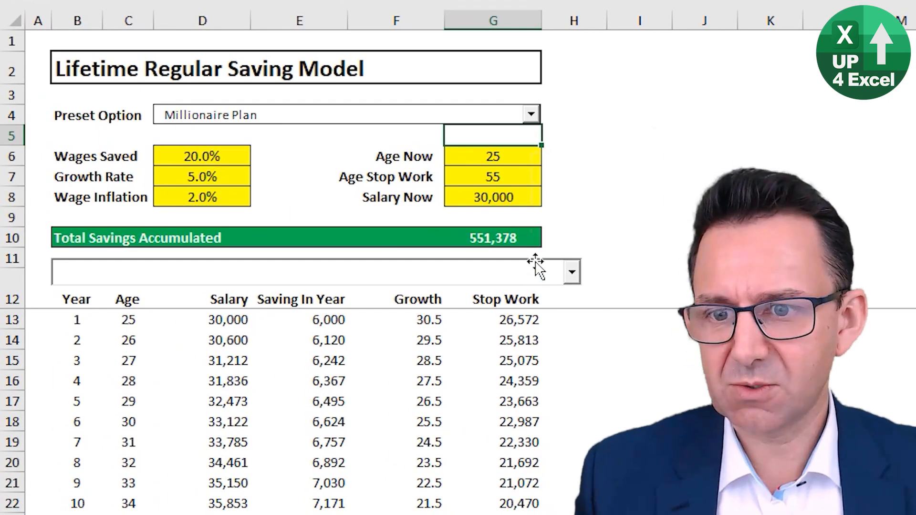
- Delete the empty combo box below the Total Savings Accumulated row
click(524, 273)
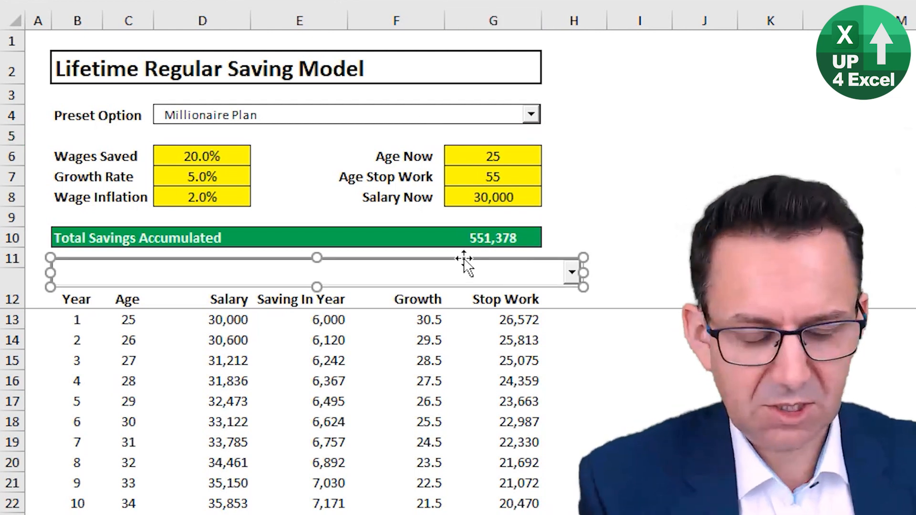
key(Delete)
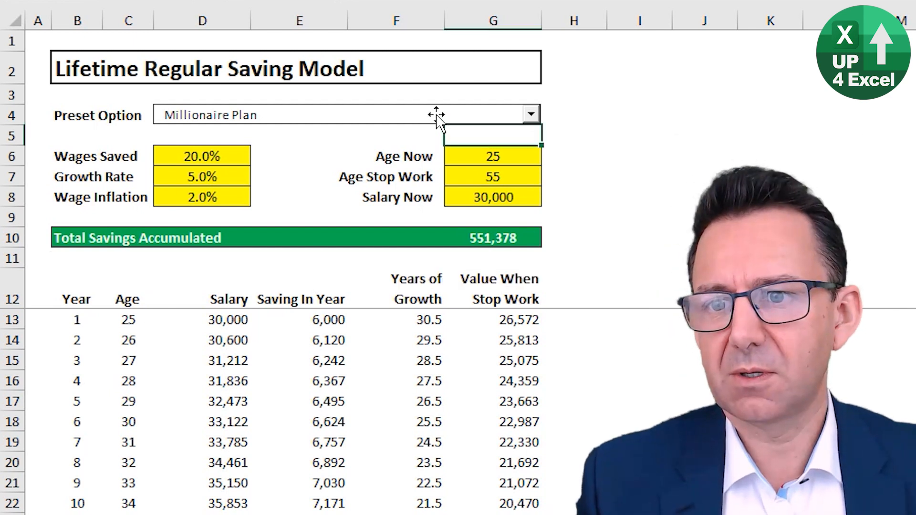
- Open the properties of the Preset Option combo box, list them by category and reposition the Properties window
click(436, 115)
right_click(437, 114)
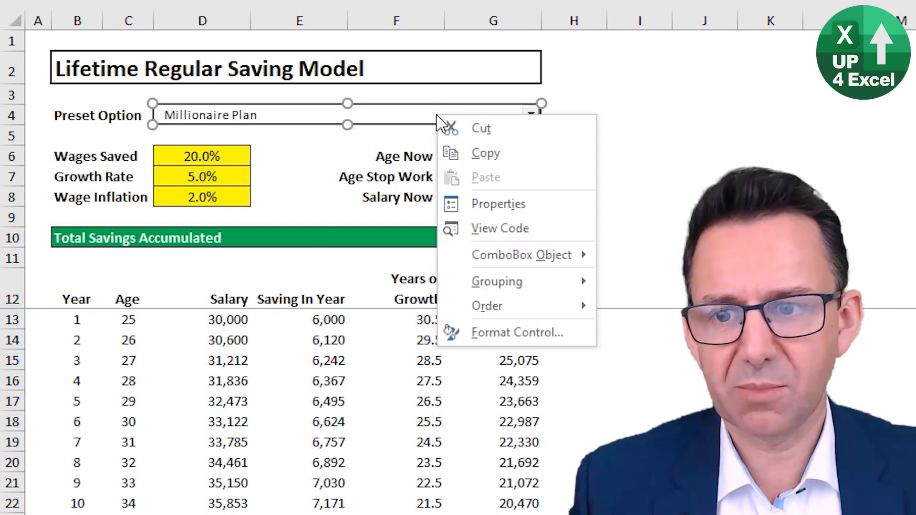
click(485, 205)
drag(194, 85, 193, 10)
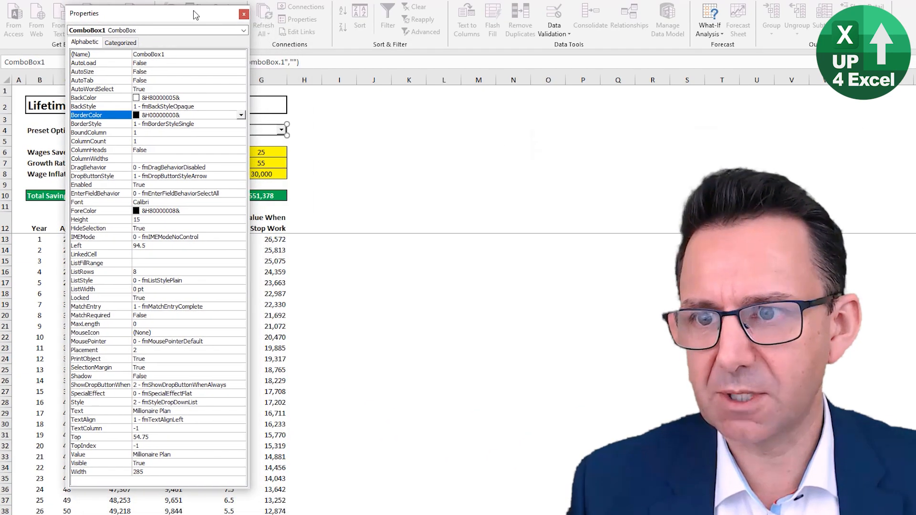
drag(198, 5, 191, 164)
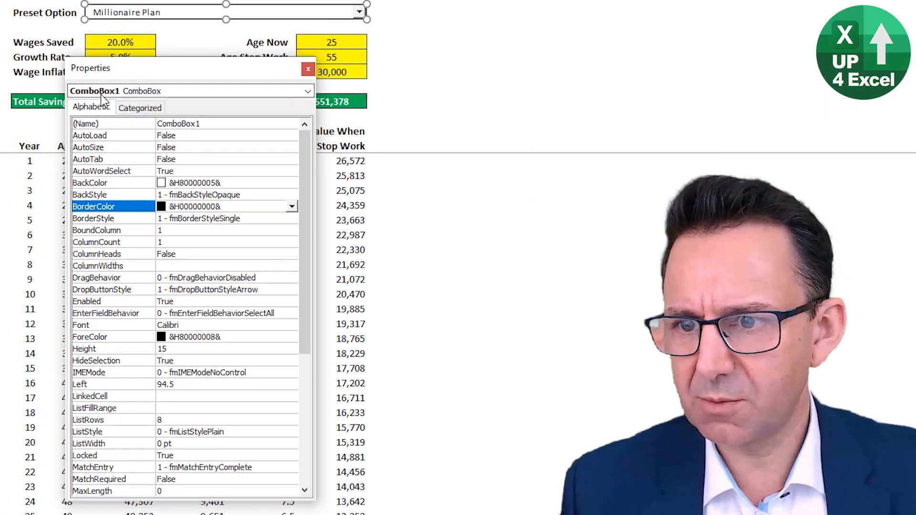
click(120, 200)
drag(242, 13, 238, 82)
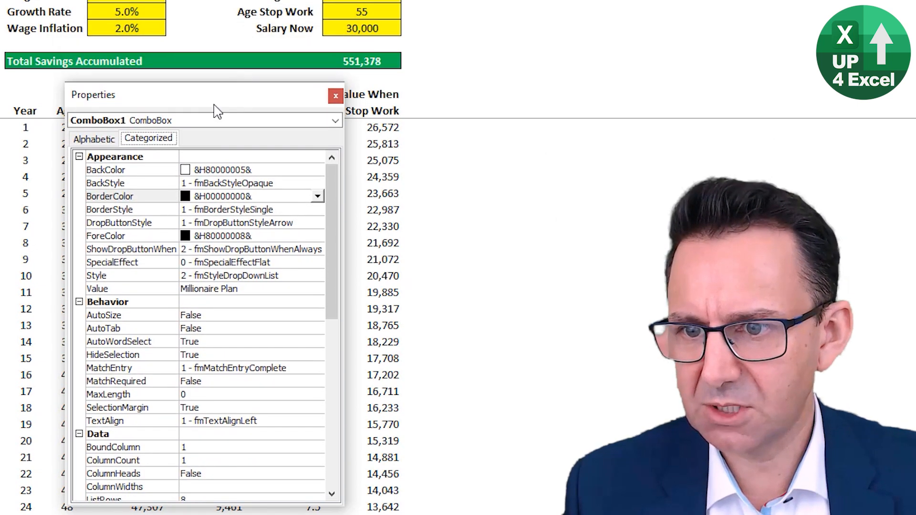
- Collapse the Behavior, Data, Font and Misc property groups and set the combo box's BorderColor to black
click(79, 302)
click(79, 315)
click(79, 329)
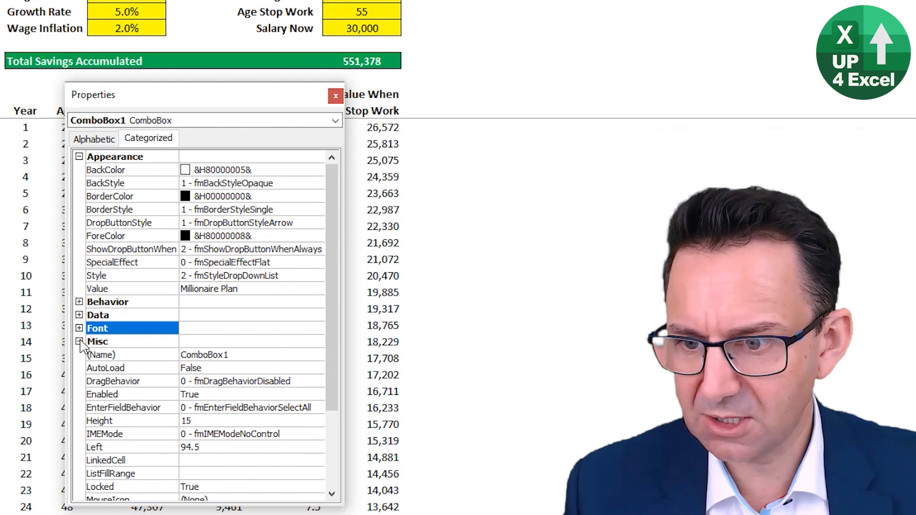
click(80, 342)
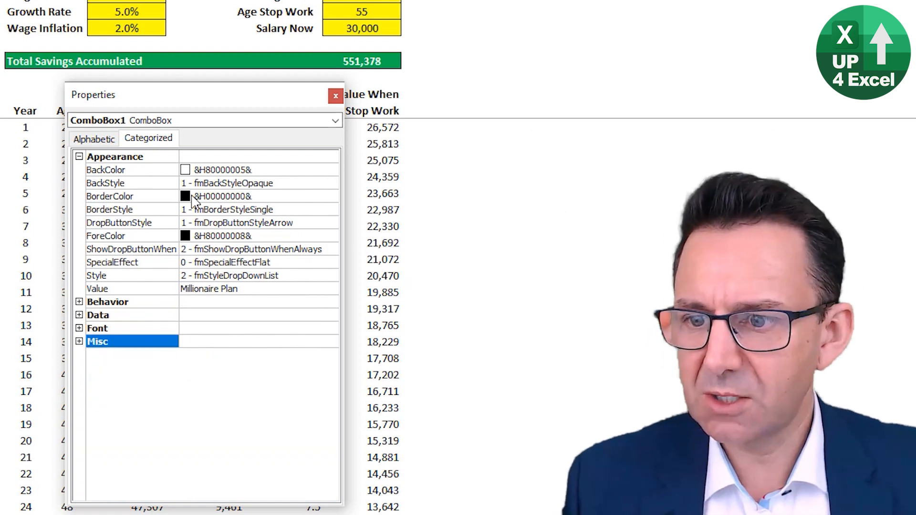
click(271, 200)
click(331, 197)
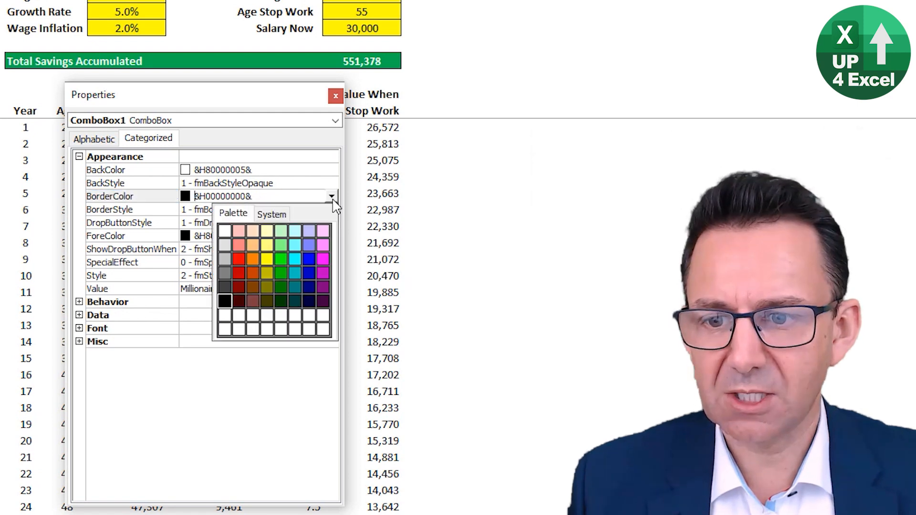
click(224, 302)
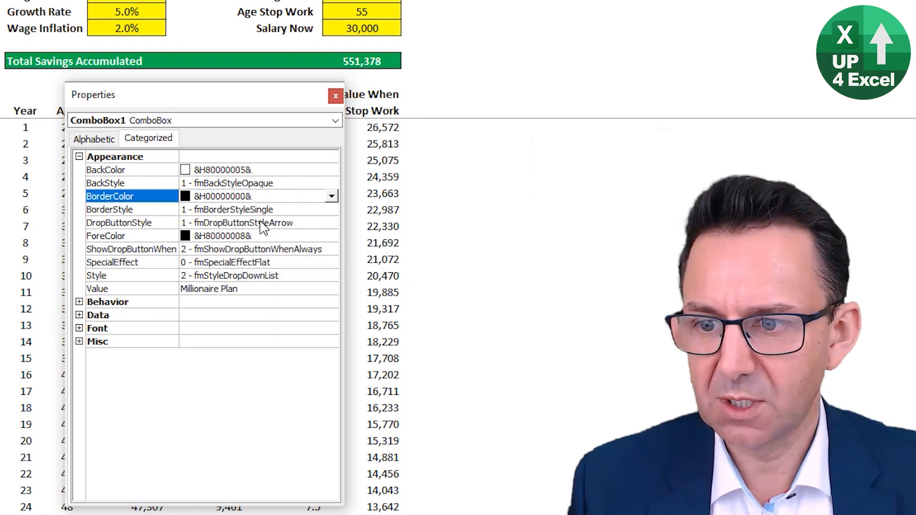
- Look at the BorderStyle and SpecialEffect options of the combo box, keeping fmBorderStyleSingle and fmSpecialEffectFlat
click(328, 210)
click(331, 210)
click(333, 210)
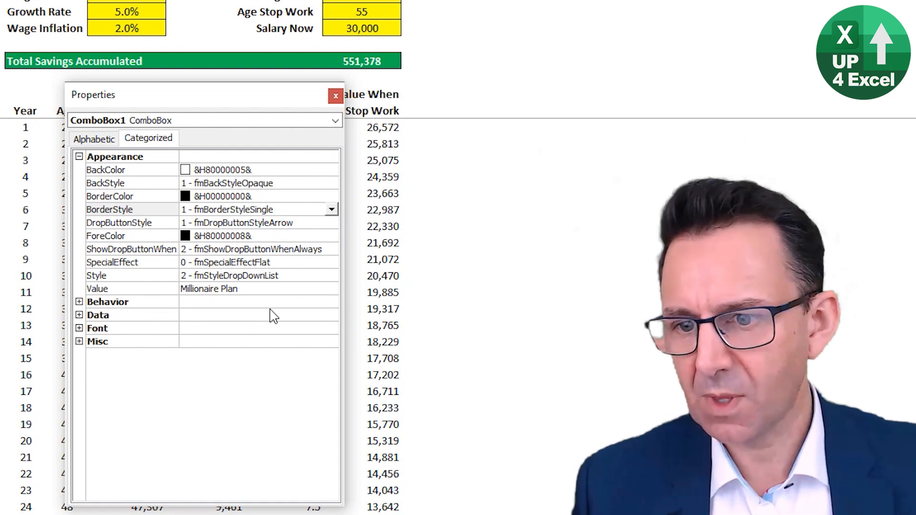
click(306, 262)
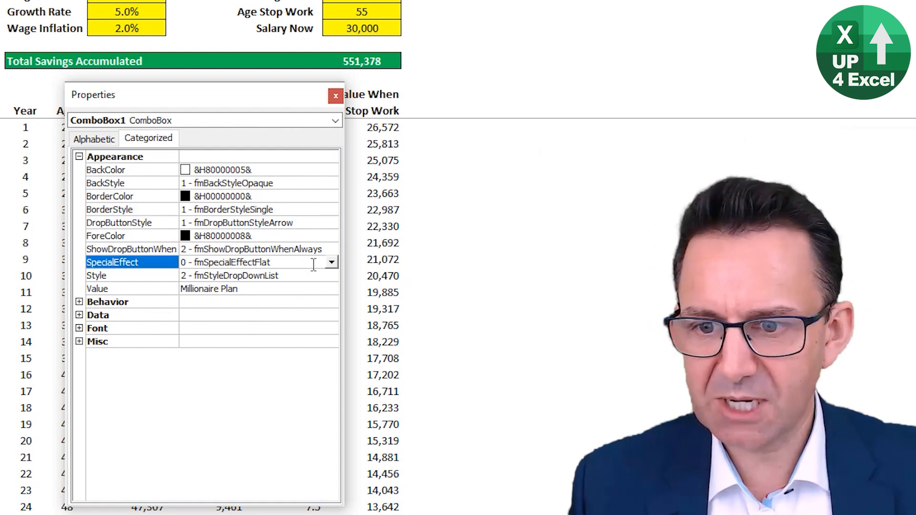
click(332, 263)
click(331, 263)
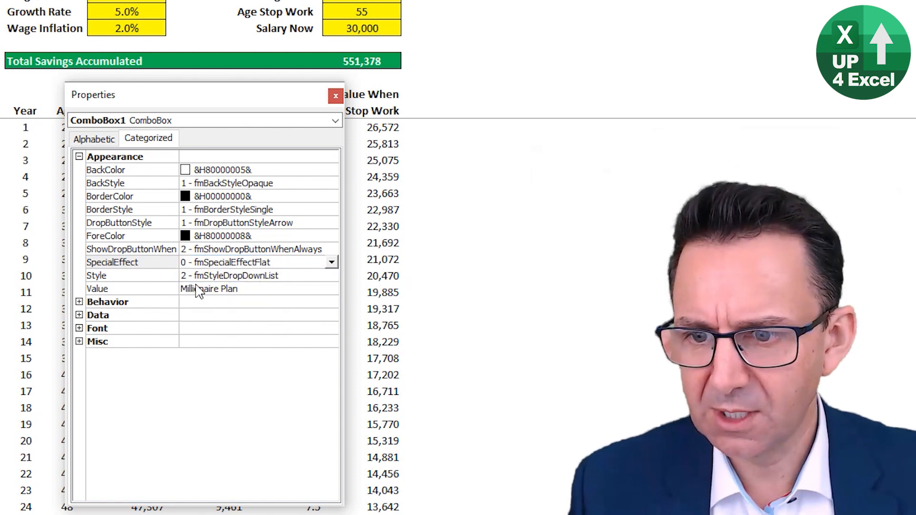
- Set the combo box's Style property to 2 - fmStyleDropDownList
click(306, 276)
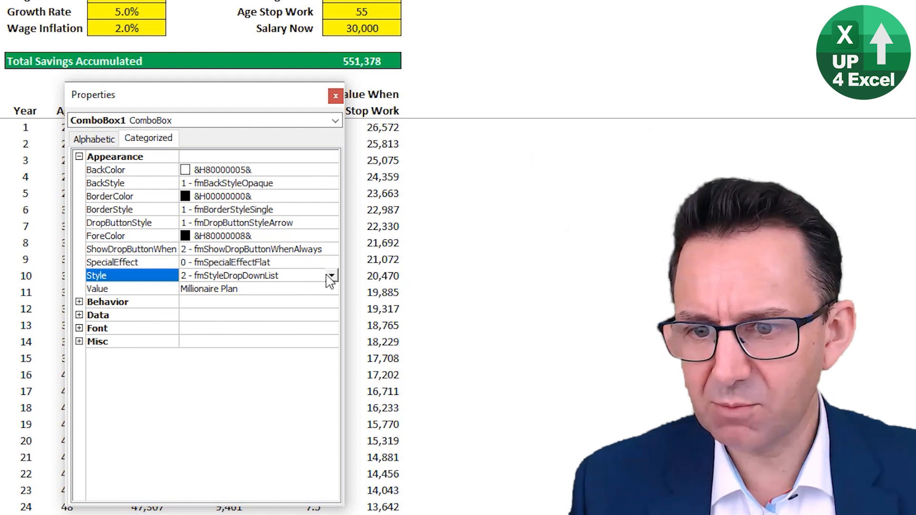
click(332, 276)
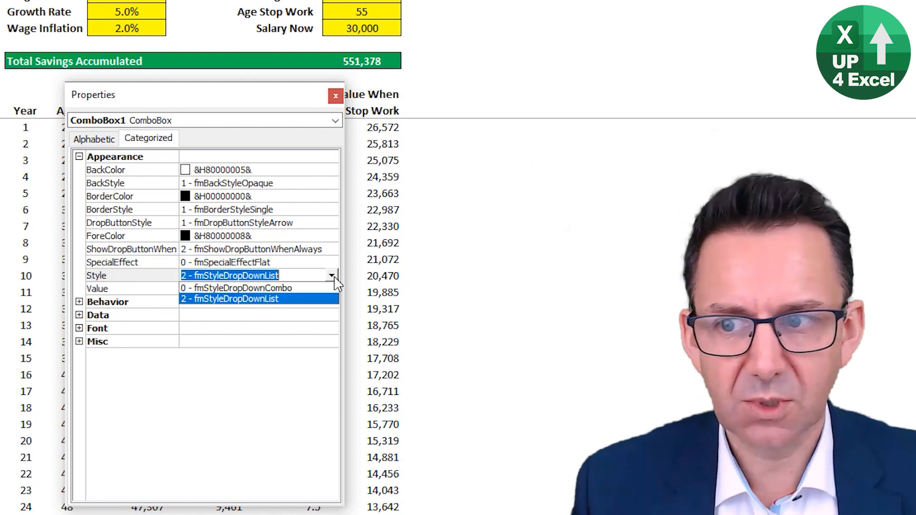
click(315, 299)
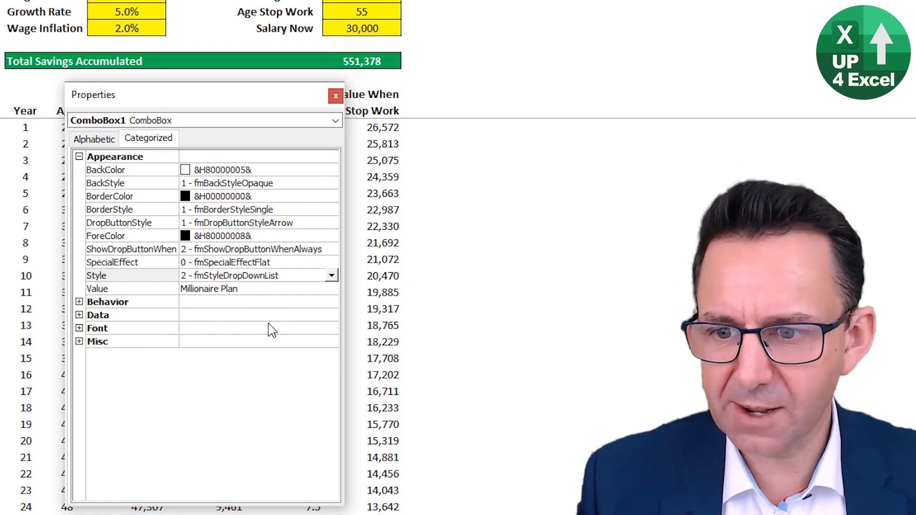
- Collapse the Appearance group, expand Data, Font and Misc, and examine the combo box's ListFillRange property
click(79, 158)
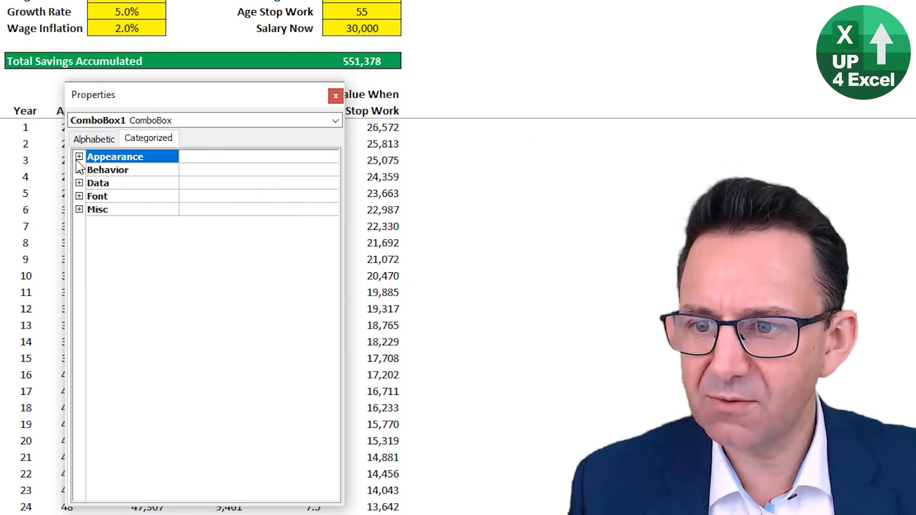
click(79, 184)
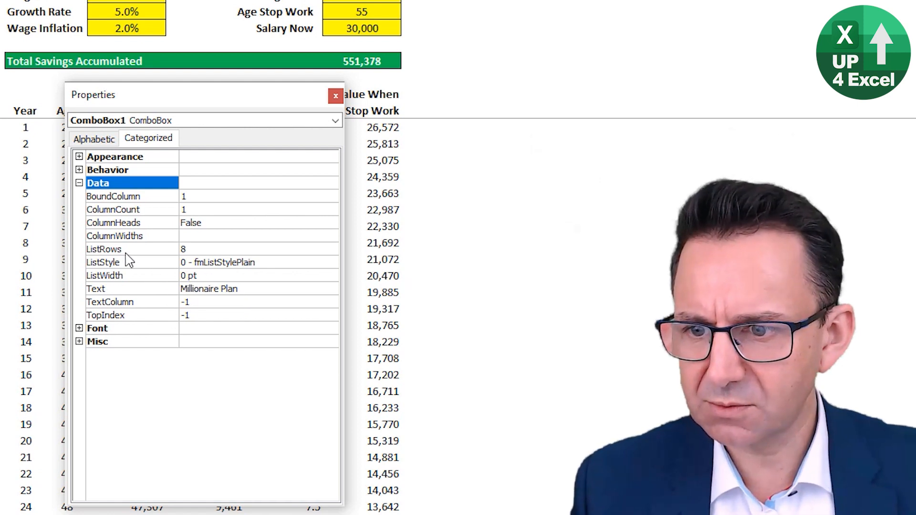
click(79, 328)
click(79, 355)
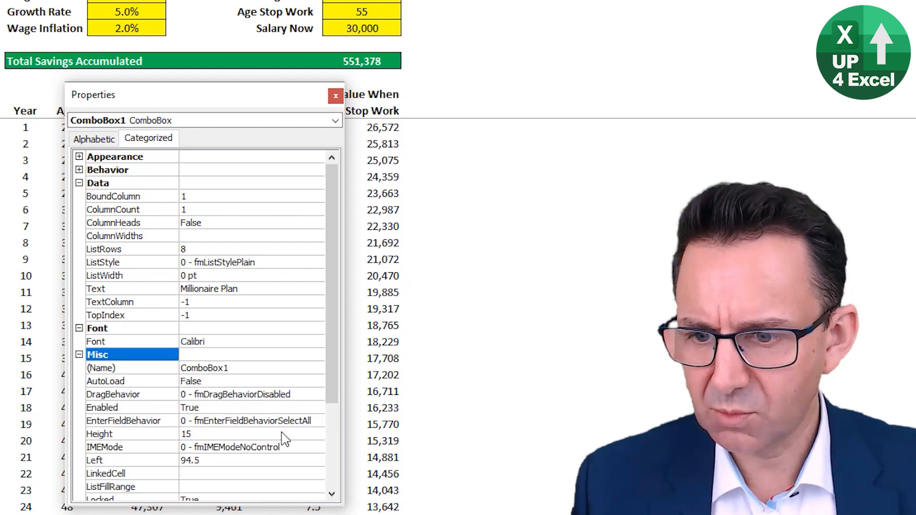
scroll(219, 477, down, 2)
click(217, 408)
click(217, 410)
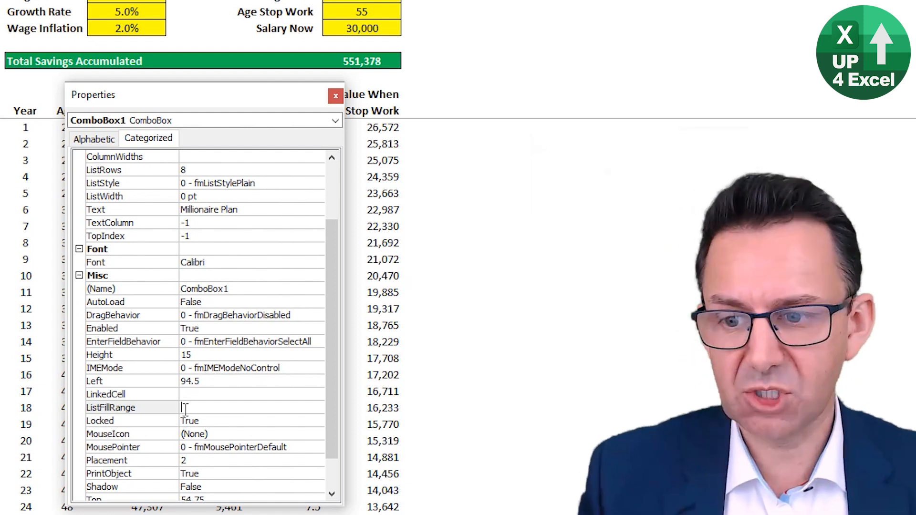
- Look at the combo box's font, style and size settings and close them without changes
click(242, 265)
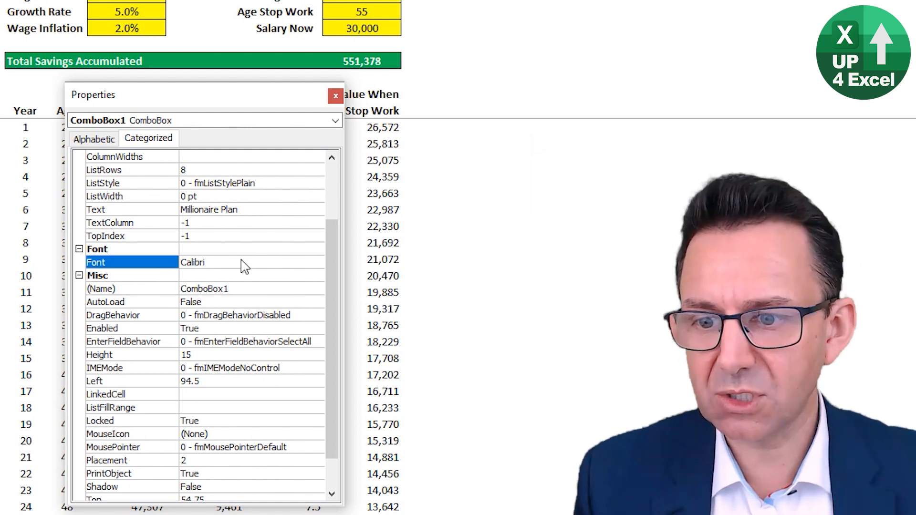
click(313, 263)
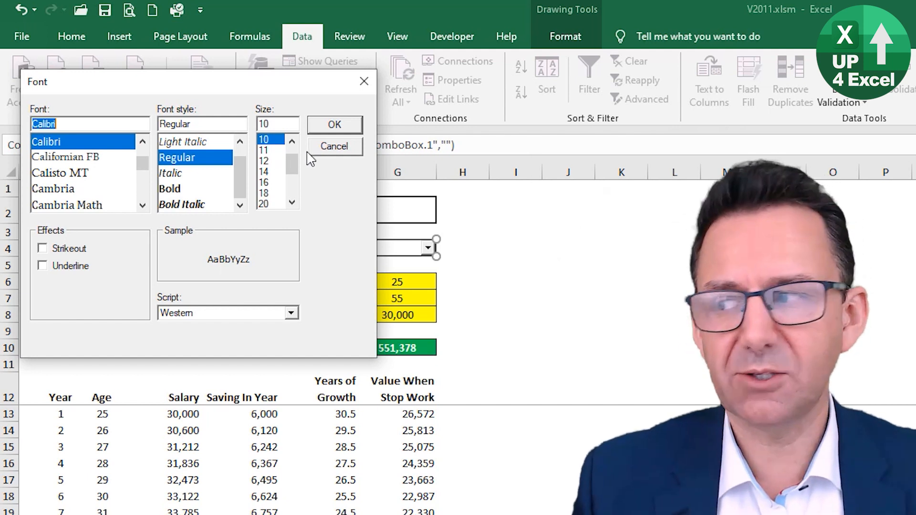
click(336, 155)
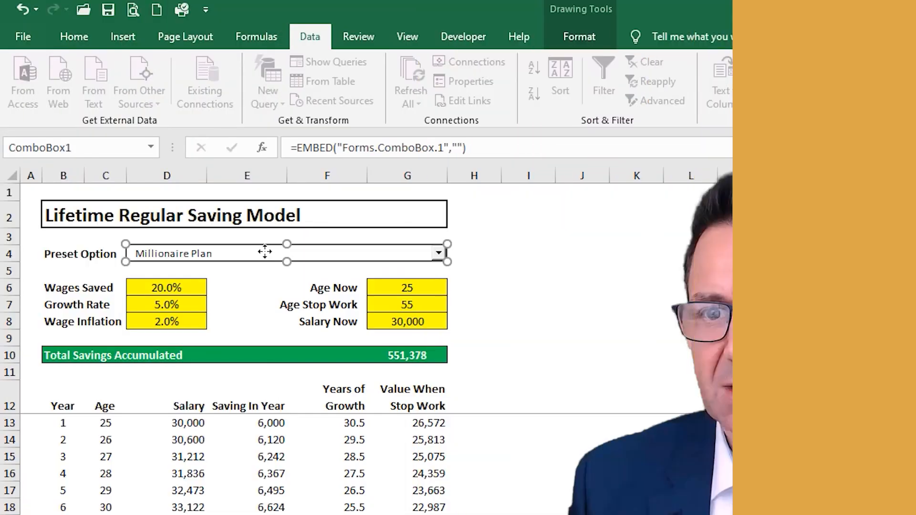
- Open the VBA code behind the Preset Option combo box and comment out the whole ComboBox1_DropButtonClick procedure
right_click(265, 251)
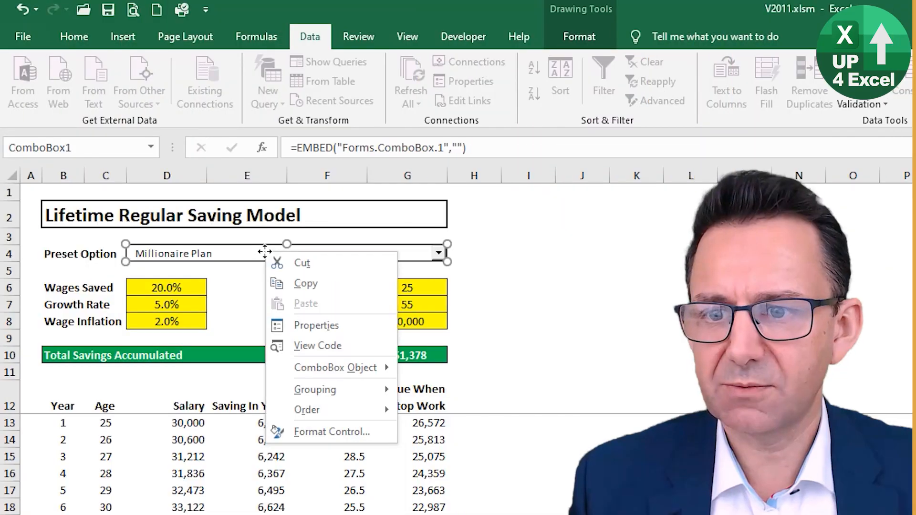
click(326, 347)
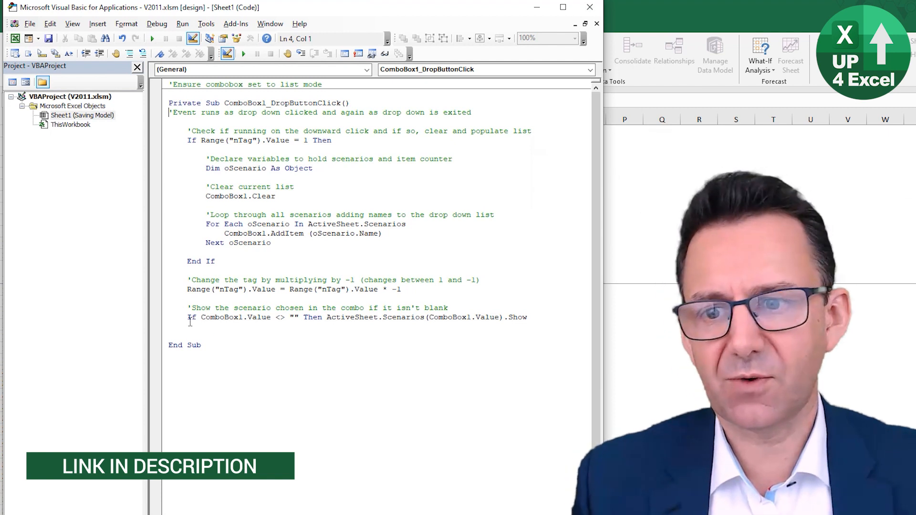
click(170, 103)
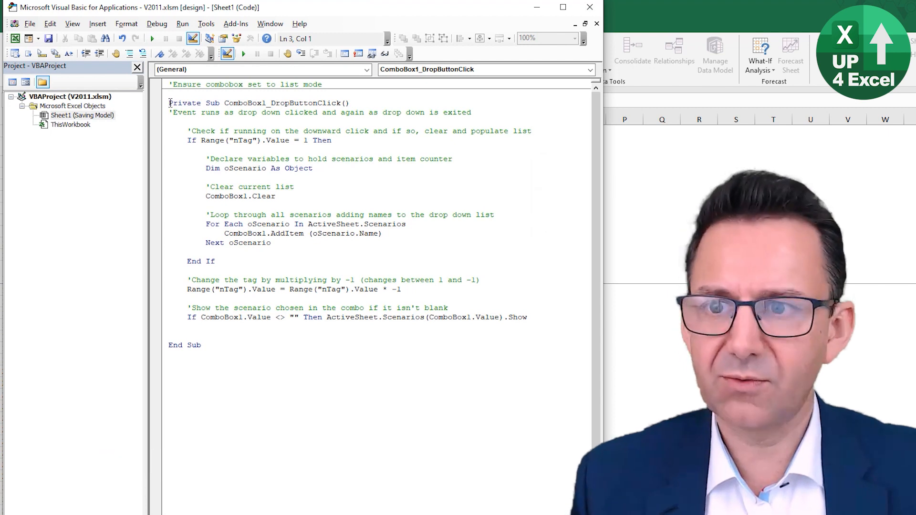
drag(217, 353, 148, 102)
click(128, 54)
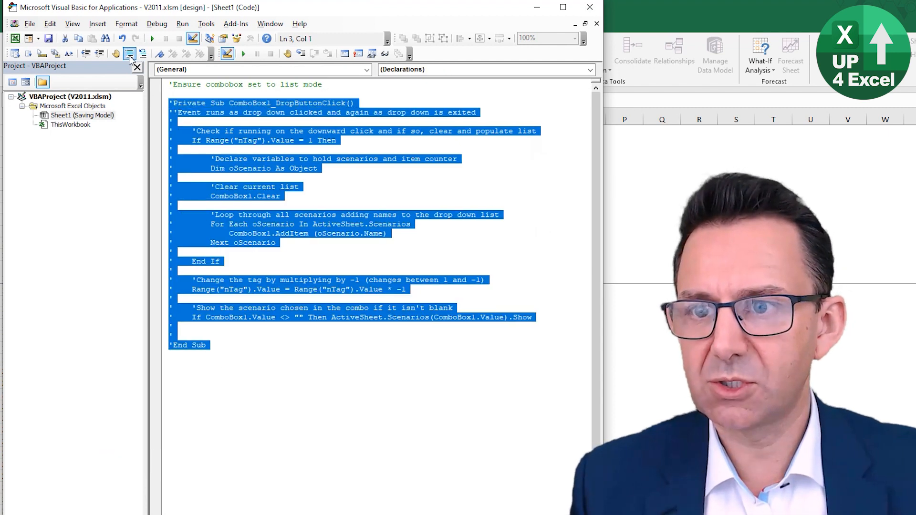
- Insert 14 blank lines above the commented-out ComboBox1_DropButtonClick procedure
click(170, 102)
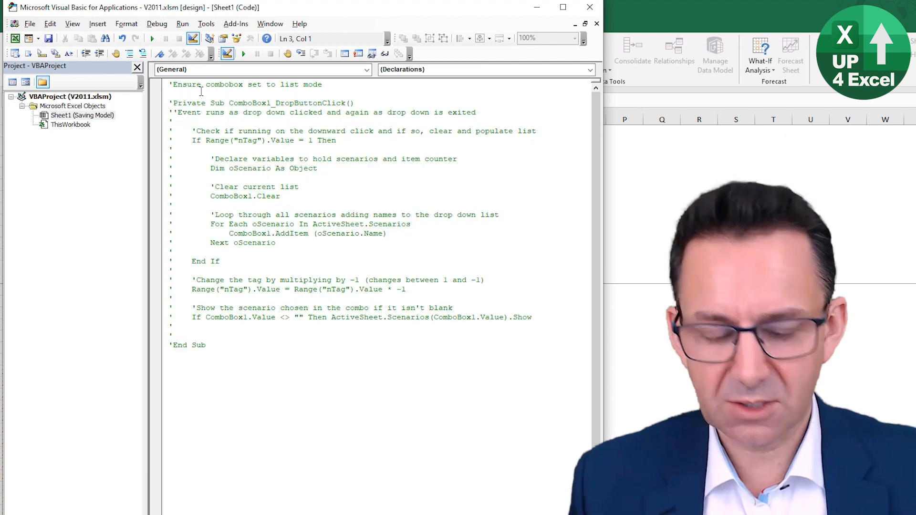
key(Return)
key(Return)
key(Return)
key(Return)
key(Return)
key(Return)
key(Return)
key(Return)
key(Return)
key(Return)
key(Return)
key(Return)
key(Return)
key(Return)
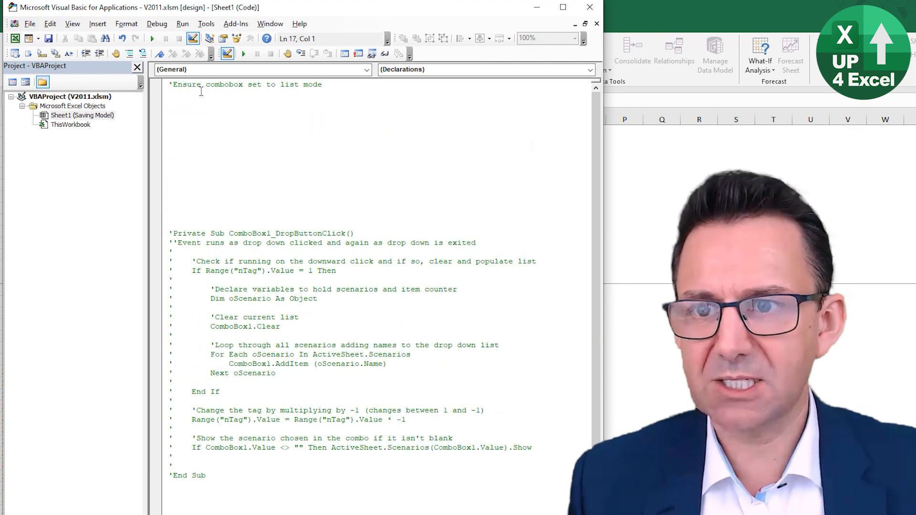
- Create an empty DropButtonClick event procedure for ComboBox1 in the Sheet1 code module
click(186, 105)
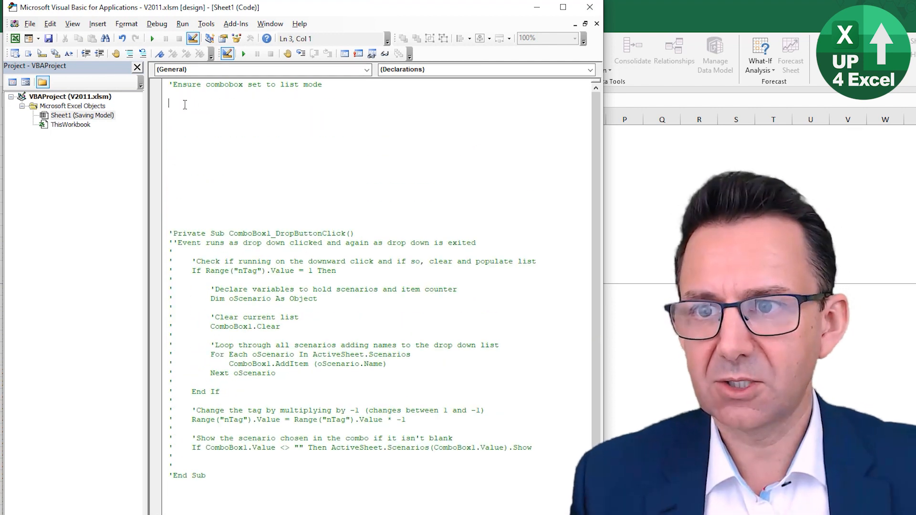
click(367, 70)
click(351, 89)
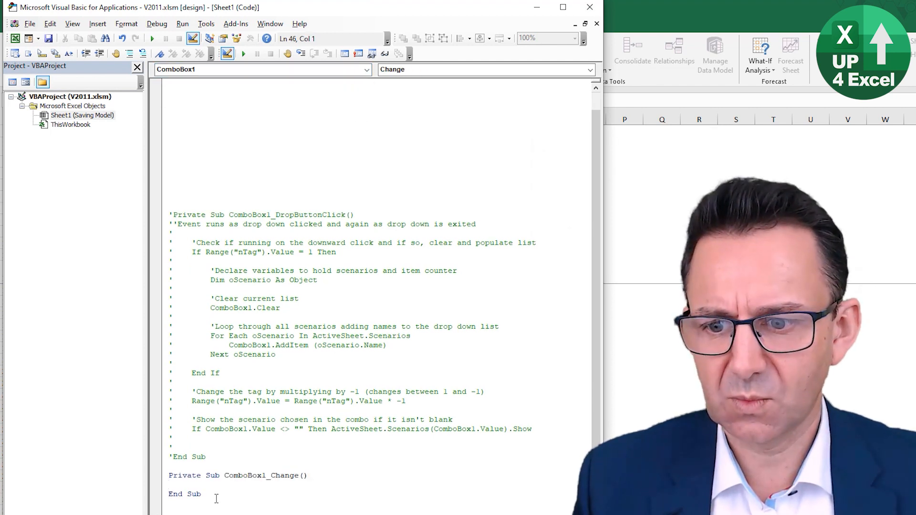
click(590, 70)
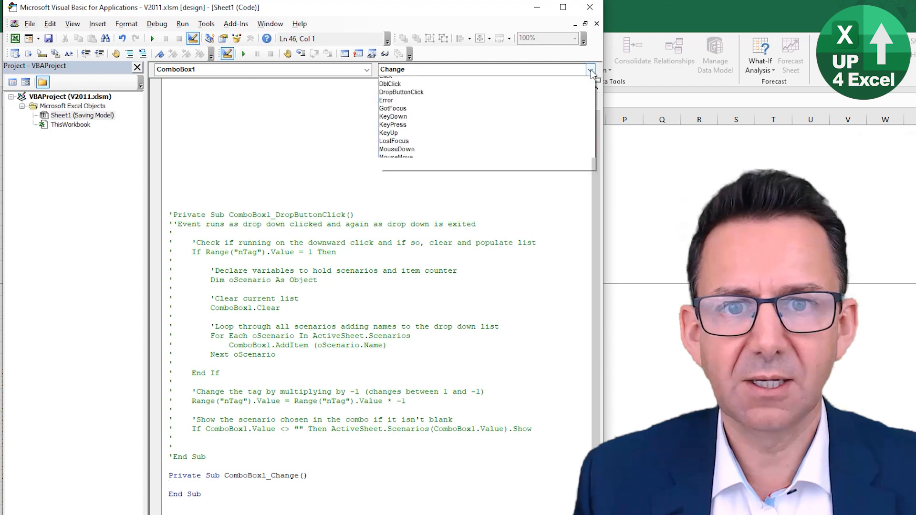
click(530, 122)
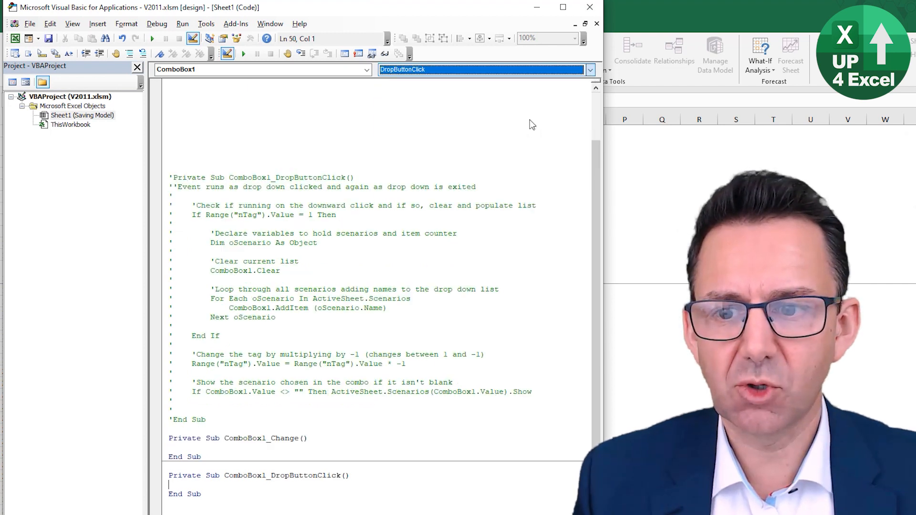
- Move the empty DropButtonClick procedure to the top of the module and remove the empty ComboBox1_Change procedure
drag(225, 495, 149, 475)
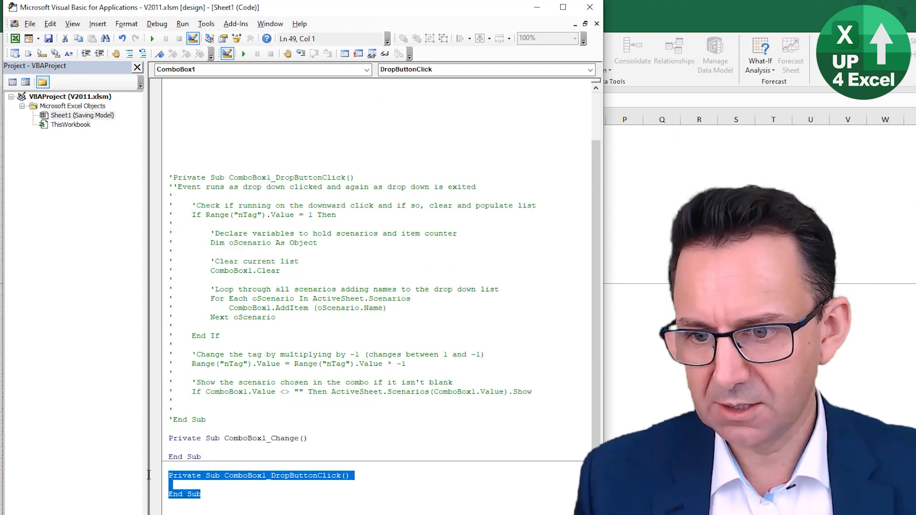
key(ctrl+x)
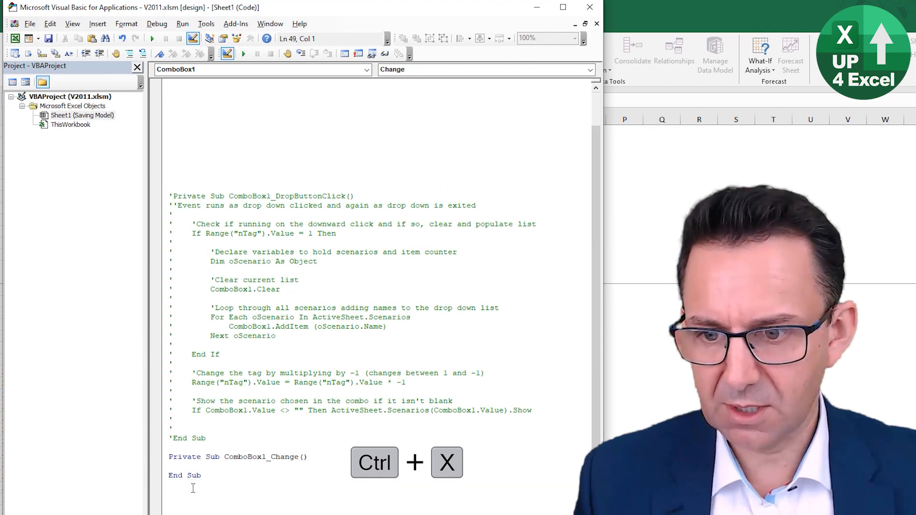
drag(169, 495, 173, 451)
key(ctrl+x)
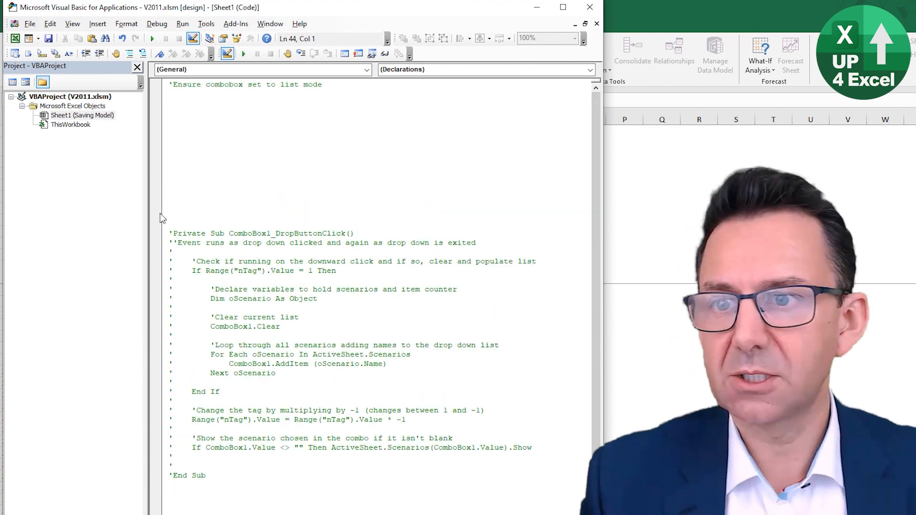
click(190, 98)
key(ctrl+v)
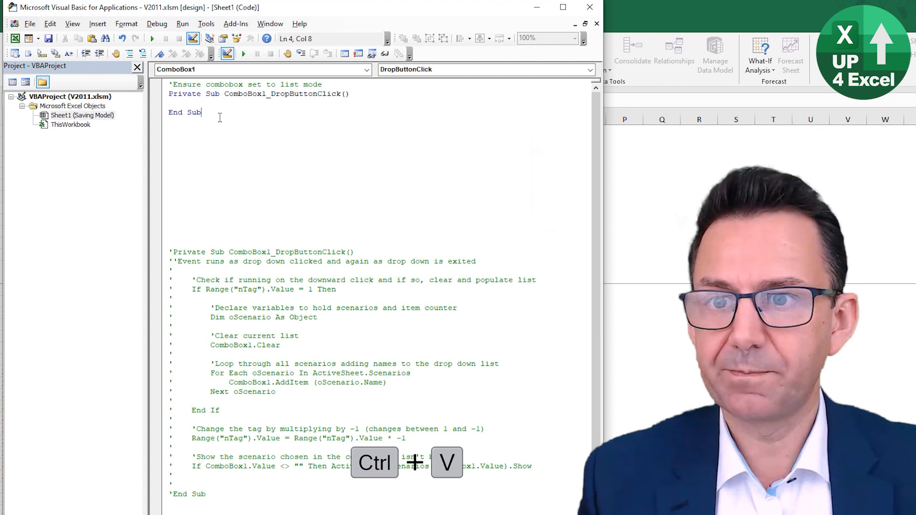
- Remove the comment about setting the combobox to list mode and add three blank lines inside the new DropButtonClick procedure
drag(330, 84, 137, 84)
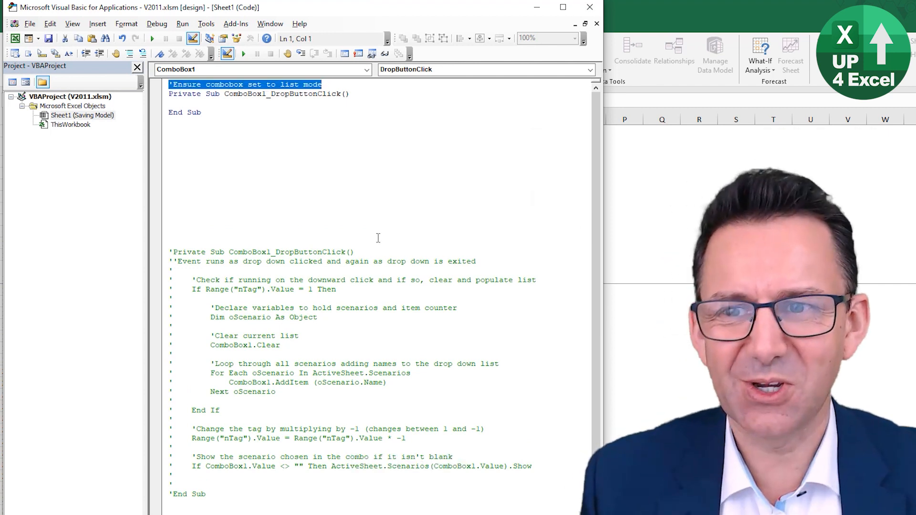
key(ctrl+x)
key(Down)
key(Down)
key(Return)
key(Return)
key(Return)
key(Down)
key(Down)
key(Down)
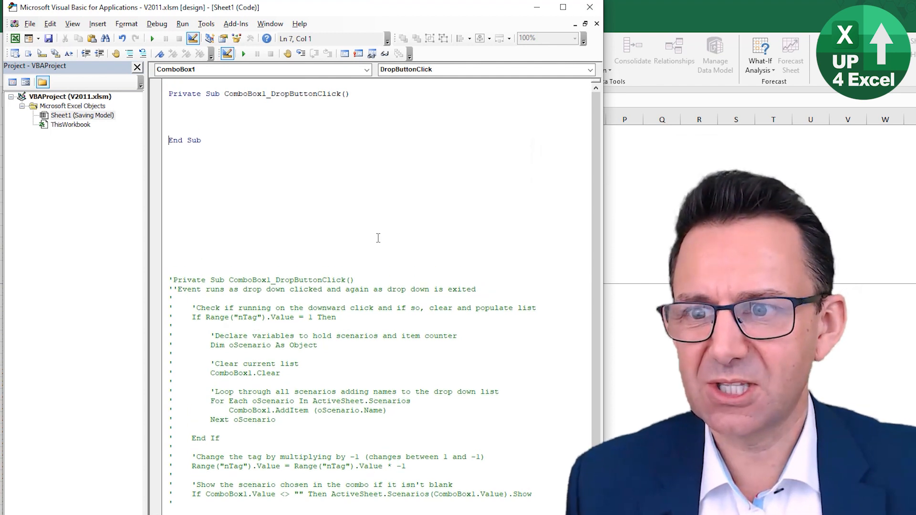
- Delete surplus blank lines below the new DropButtonClick procedure and add one more blank line inside it
key(shift+Down)
key(shift+Down)
key(shift+Down)
key(shift+Down)
key(shift+Down)
key(shift+Down)
key(shift+Down)
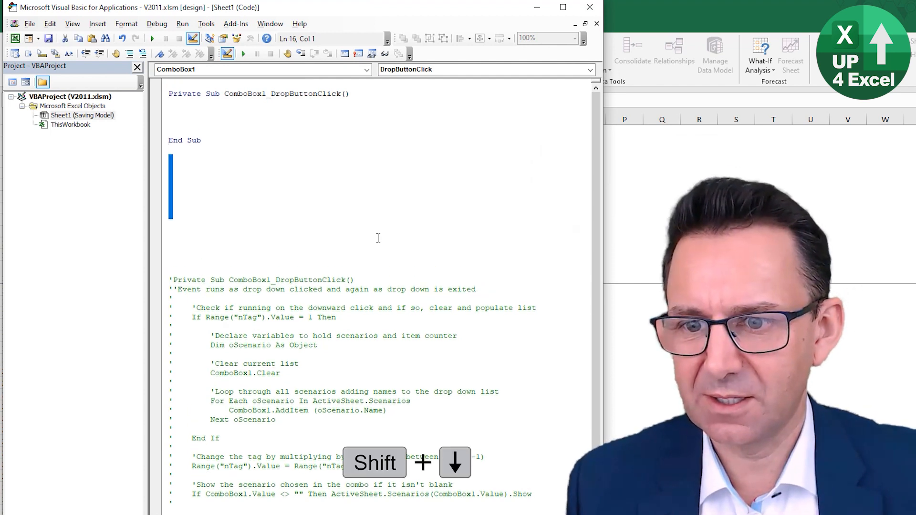
key(Delete)
key(Up)
key(Up)
key(Up)
key(Up)
key(Return)
key(Up)
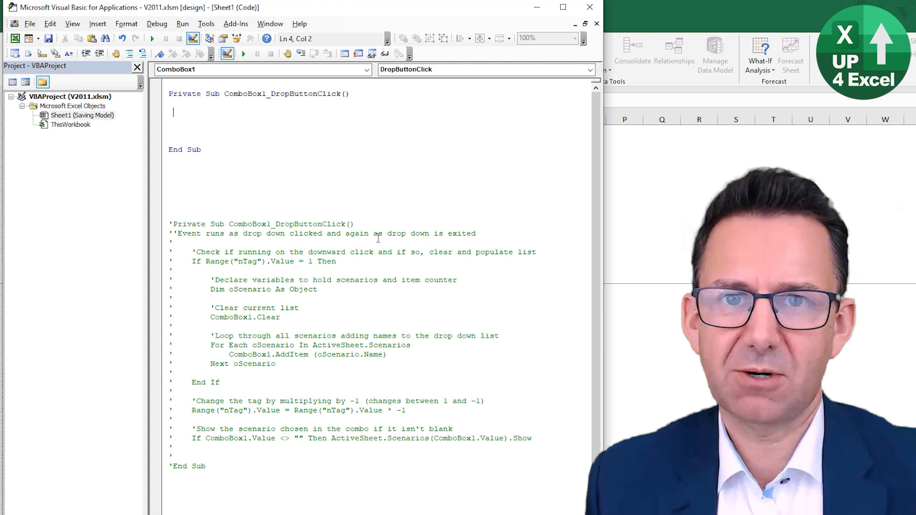
- Switch to the workbook and select cell G4 behind the Preset Option combo box to check its defined name
key(BackSpace)
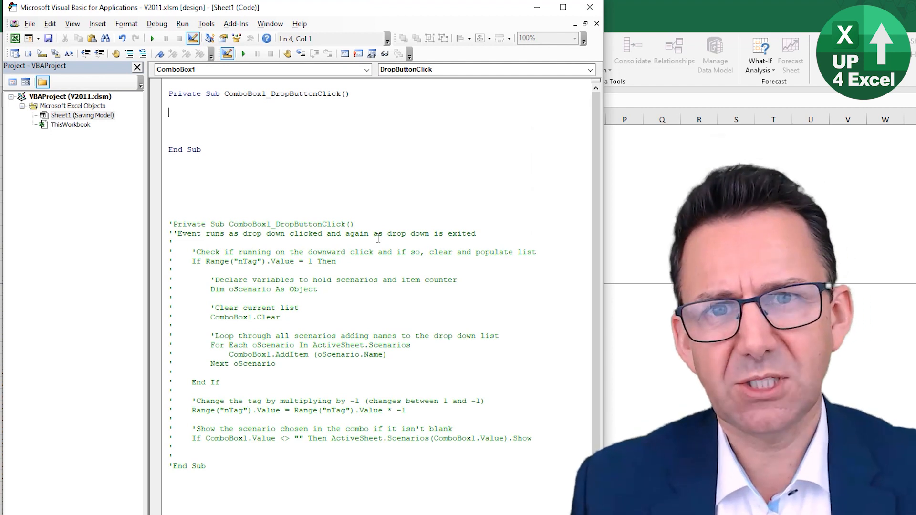
key(alt+Tab)
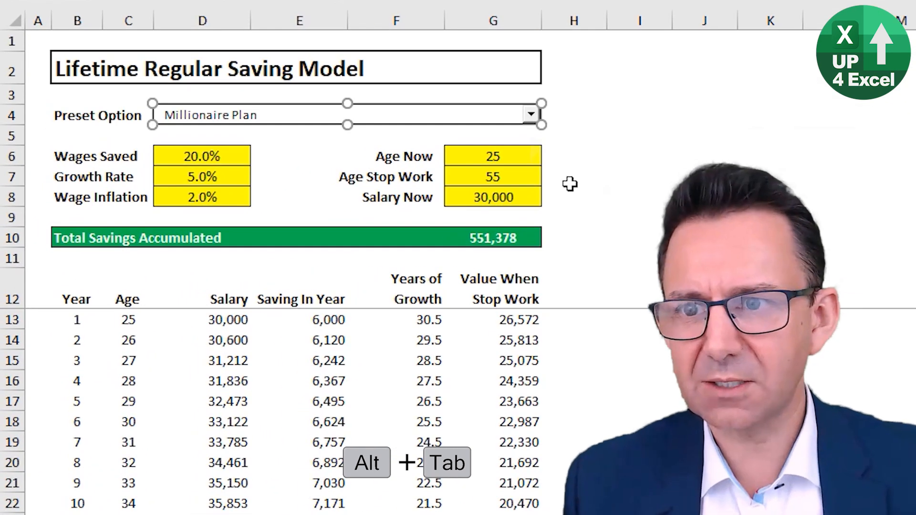
click(322, 149)
key(Up)
key(Up)
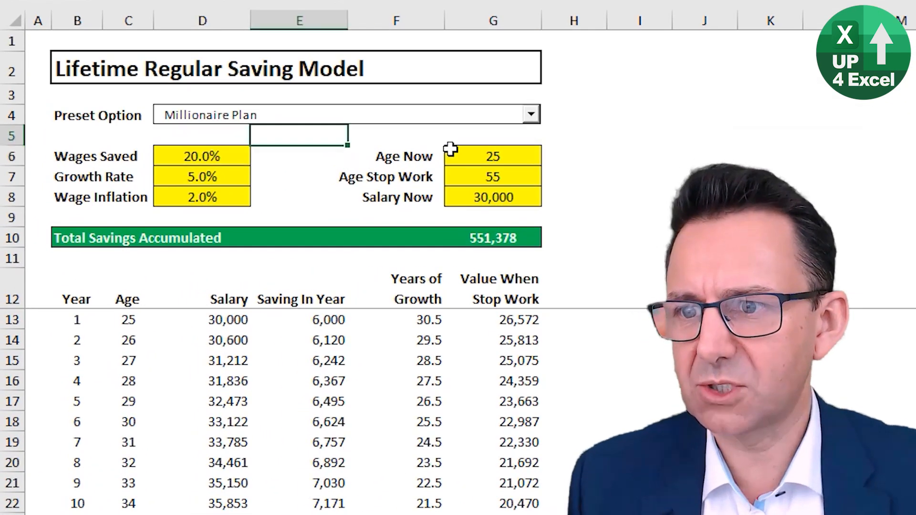
key(Right)
key(Right)
key(Right)
key(Left)
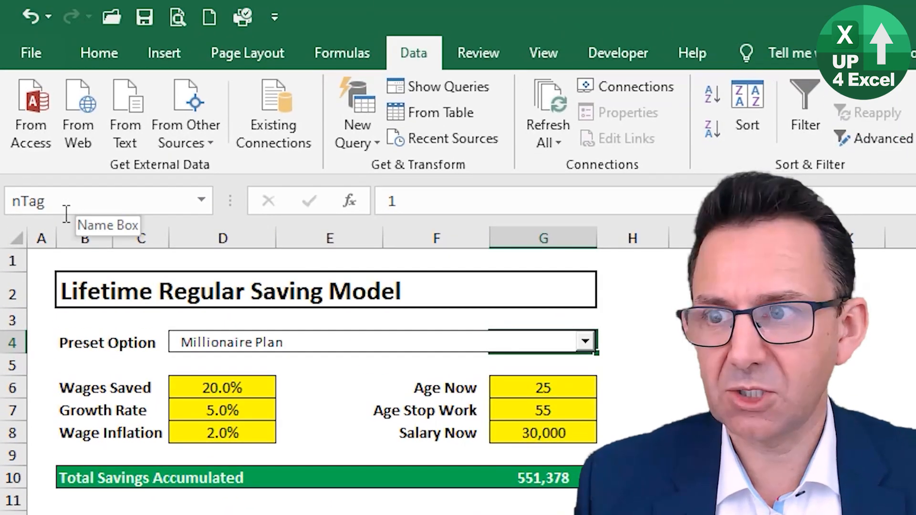
click(77, 201)
click(84, 202)
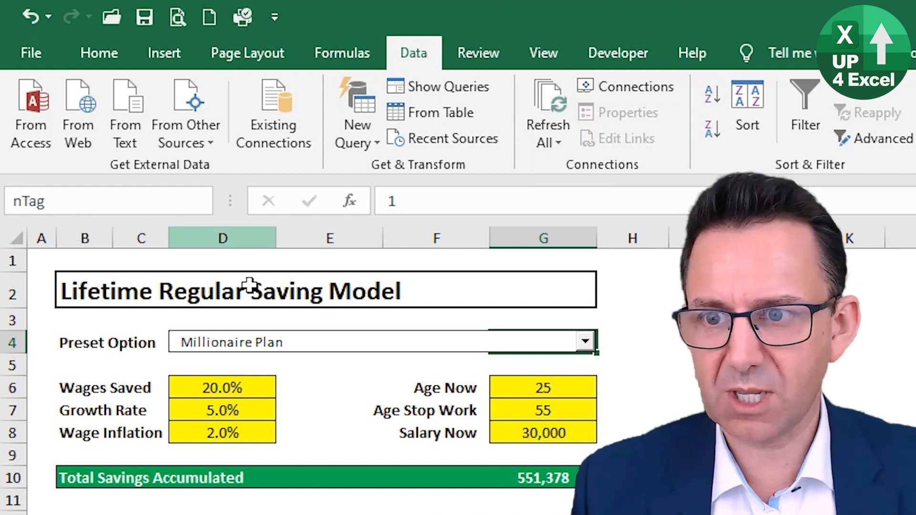
- Compare the reference shown for cell E6 with the defined name of the cell behind the combo box
click(319, 389)
click(67, 196)
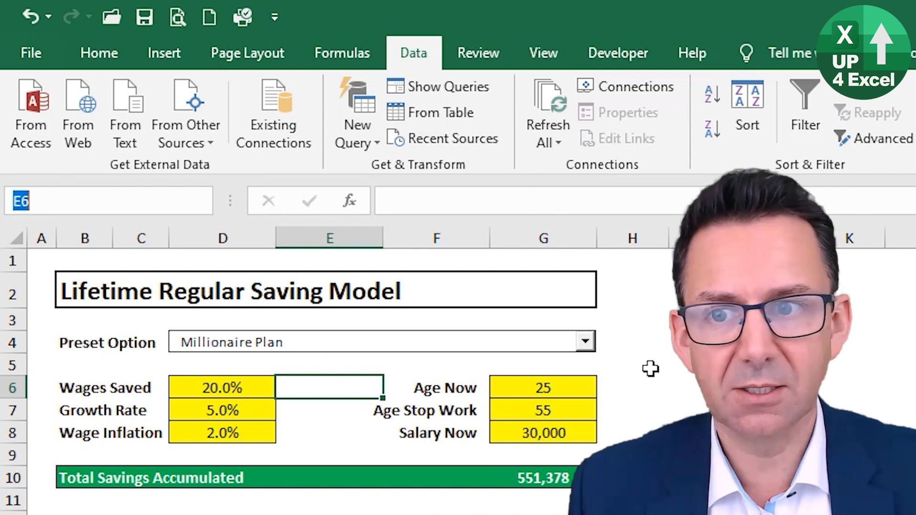
click(647, 352)
key(Left)
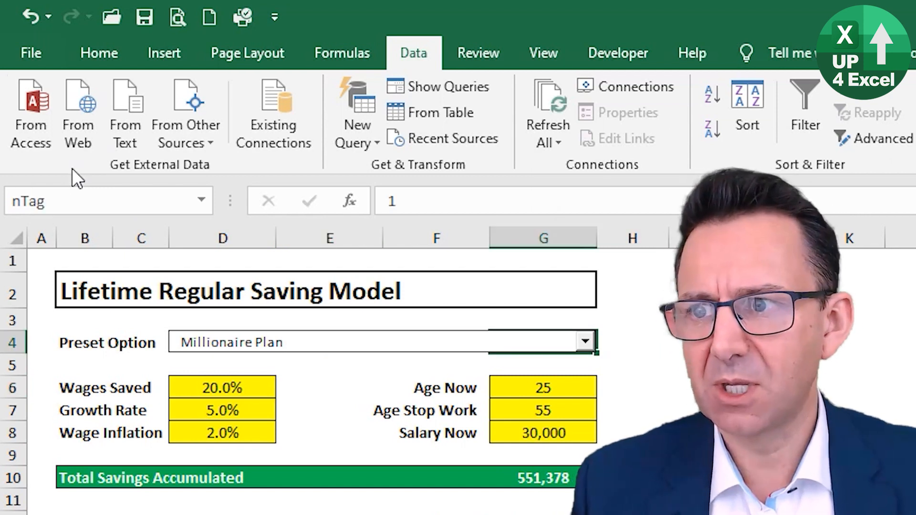
- Insert a blank row above row 1 of the saving model
click(15, 260)
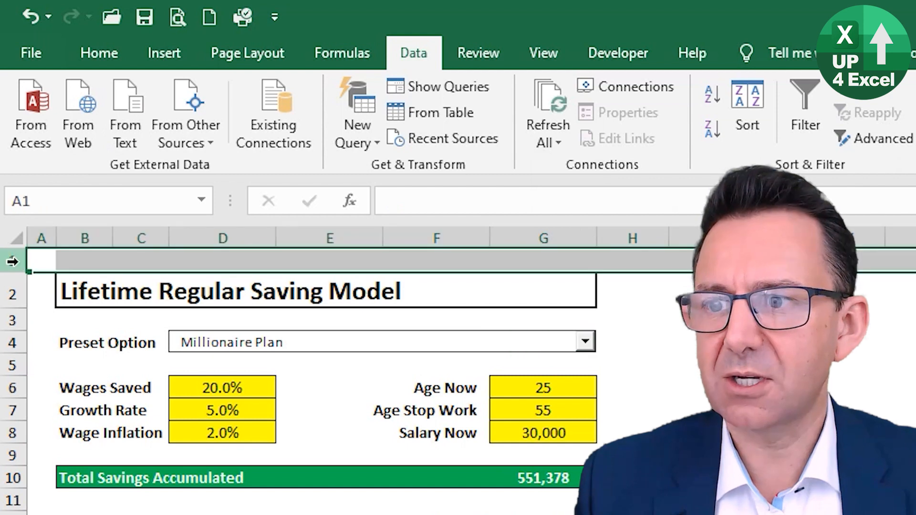
right_click(14, 260)
click(69, 422)
click(676, 387)
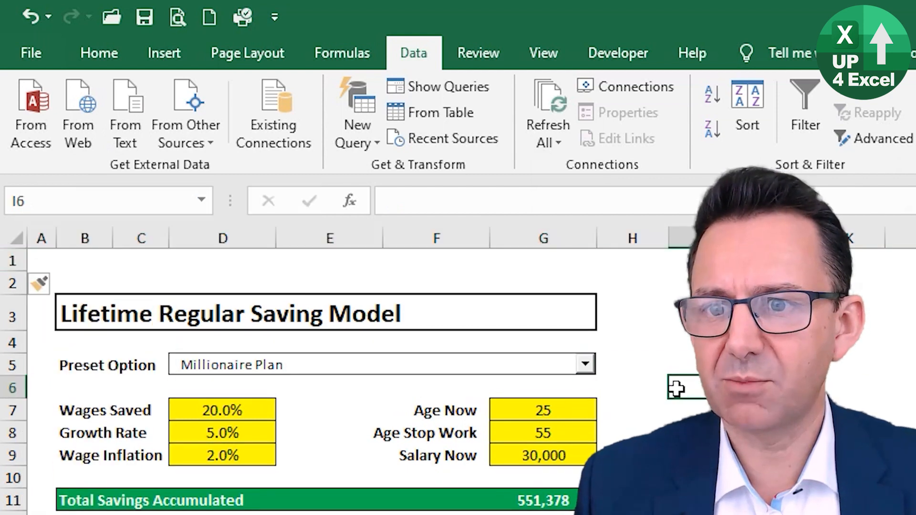
- Turn off Design Mode so the Preset Option combo box can be used
click(539, 368)
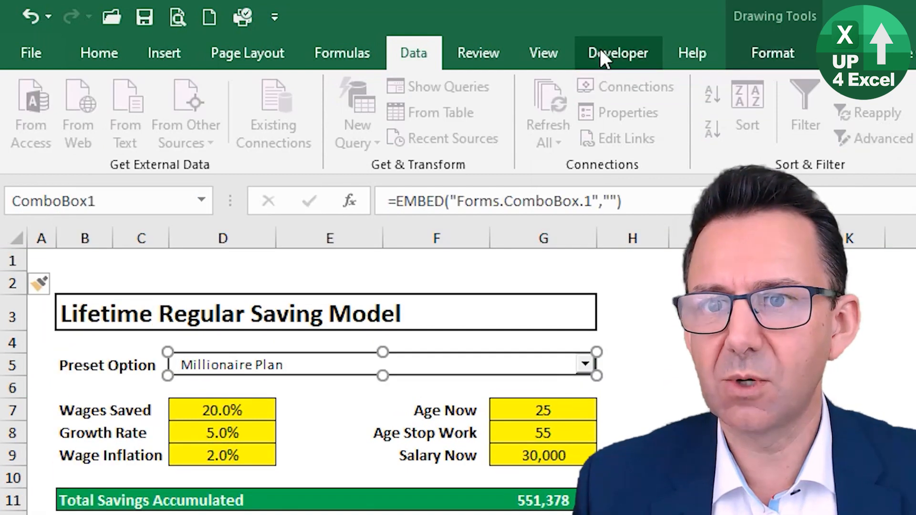
click(597, 54)
click(521, 138)
click(625, 348)
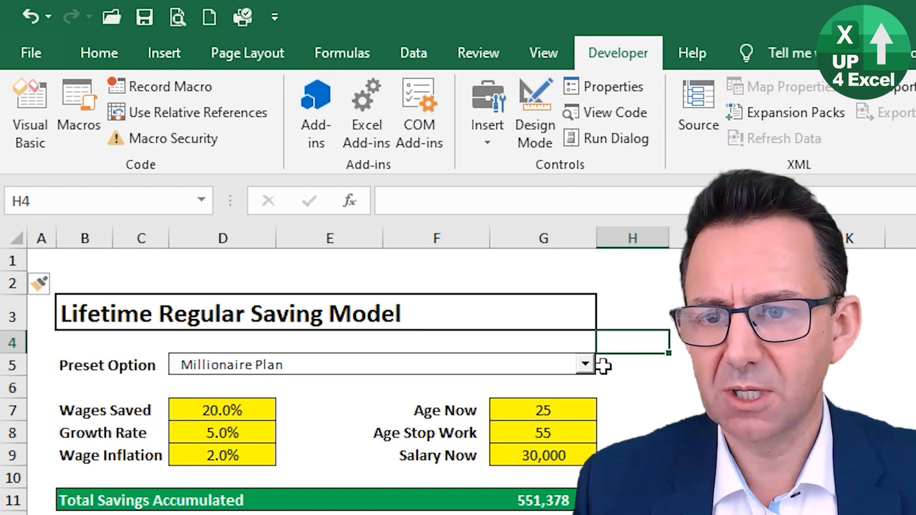
- Test the Preset Option combo box by choosing "20% Saving with mid growth from 25 to 55", then "15% Saved with agressive career advance to 55"
click(585, 365)
click(531, 398)
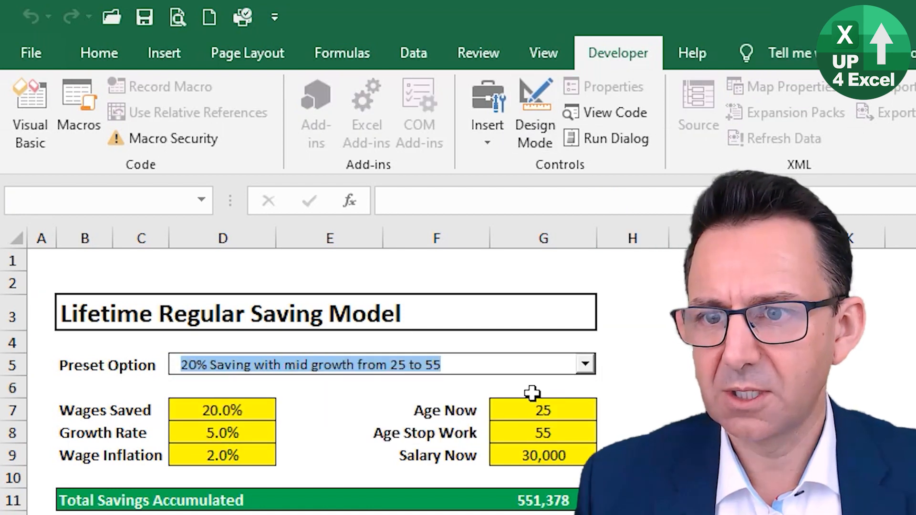
click(585, 365)
click(509, 414)
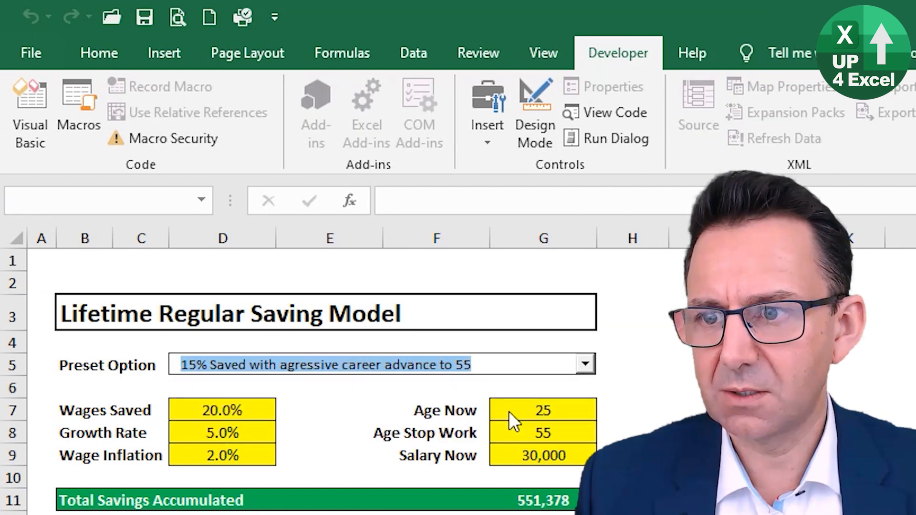
click(394, 413)
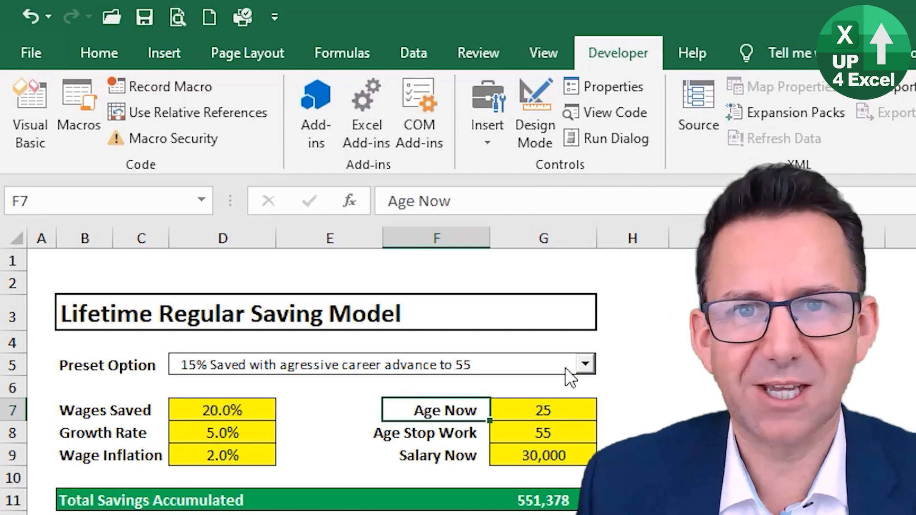
- Delete the extra blank row 2 and reselect the nTag cell behind the combo box
click(8, 287)
right_click(8, 286)
click(108, 466)
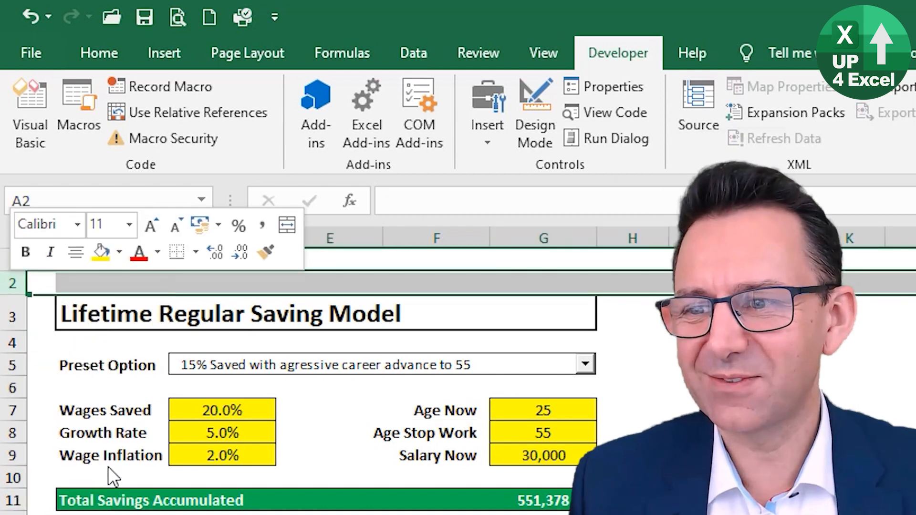
click(538, 371)
key(Up)
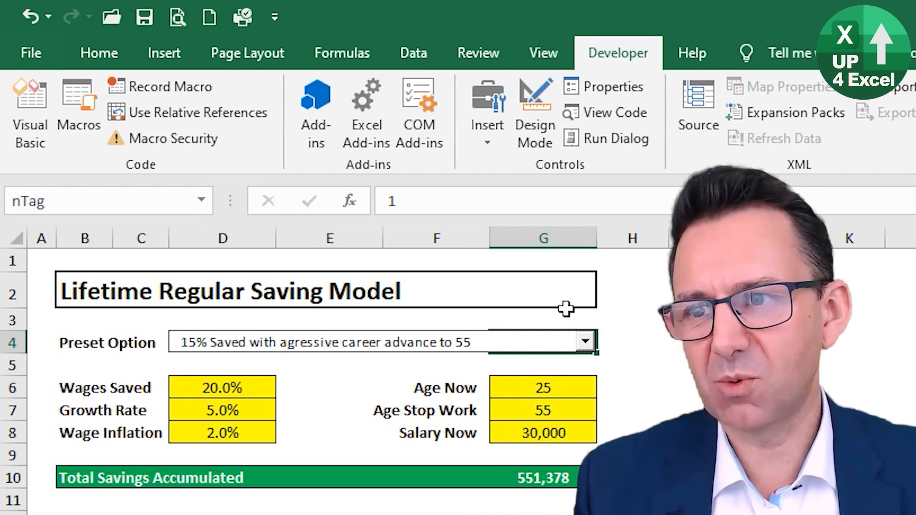
click(53, 201)
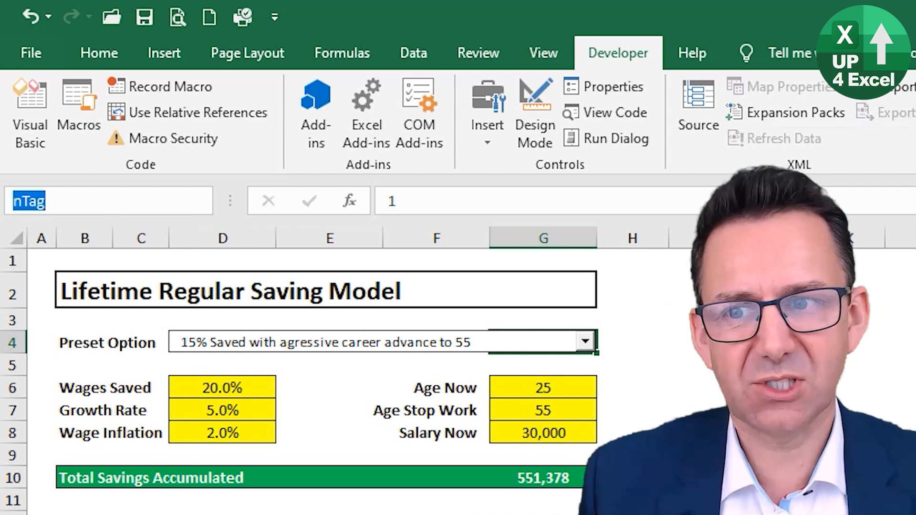
- Return to the code editor and start an If block in DropButtonClick with the condition Range("nTag").Value = 1
key(alt+Tab)
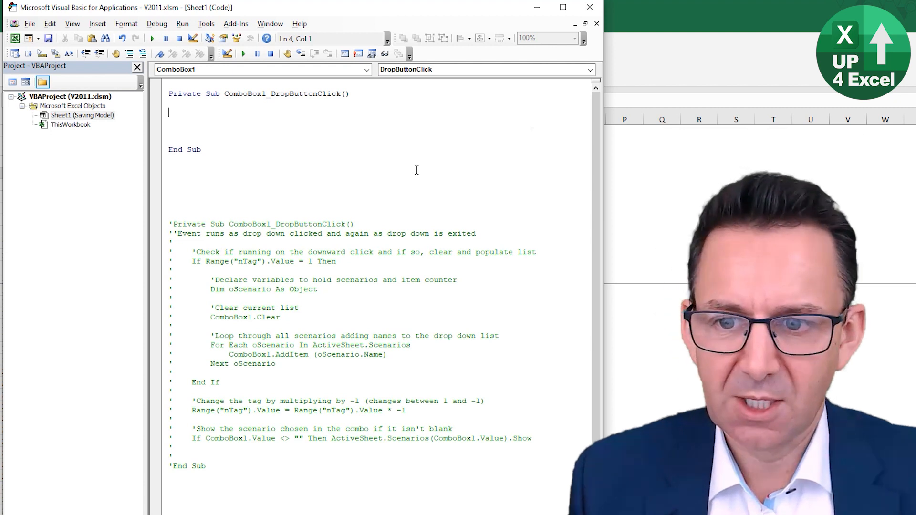
key(alt+Tab)
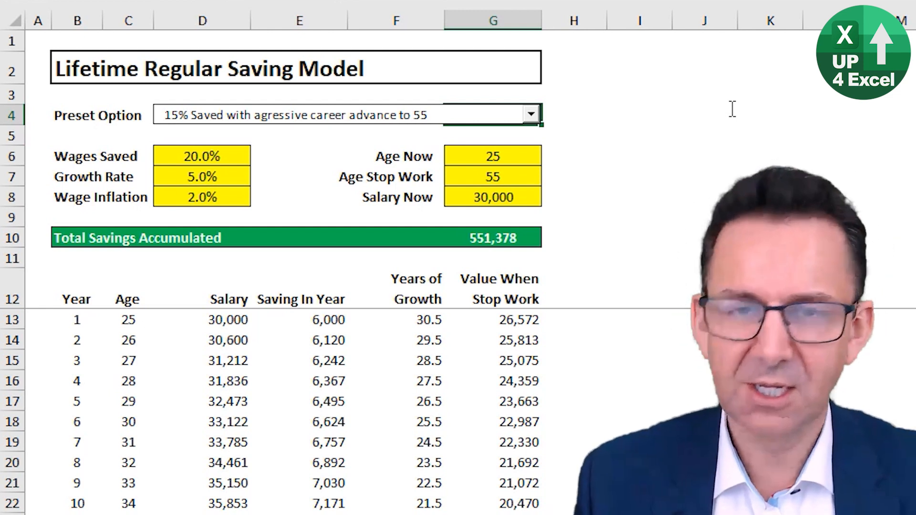
key(alt+Tab)
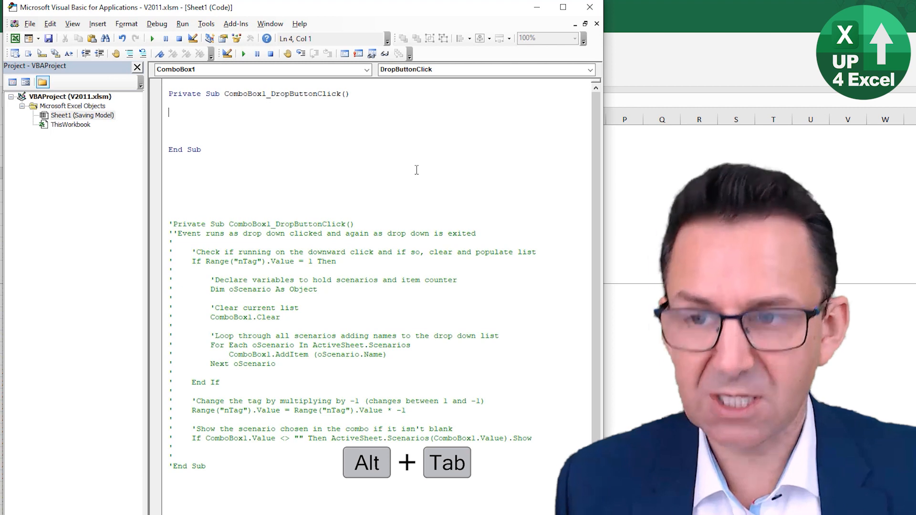
key(Tab)
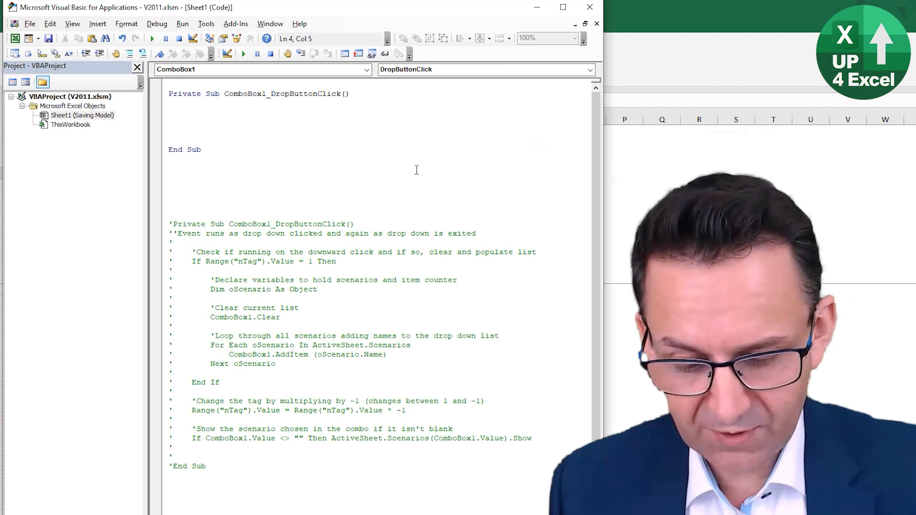
text(if ran)
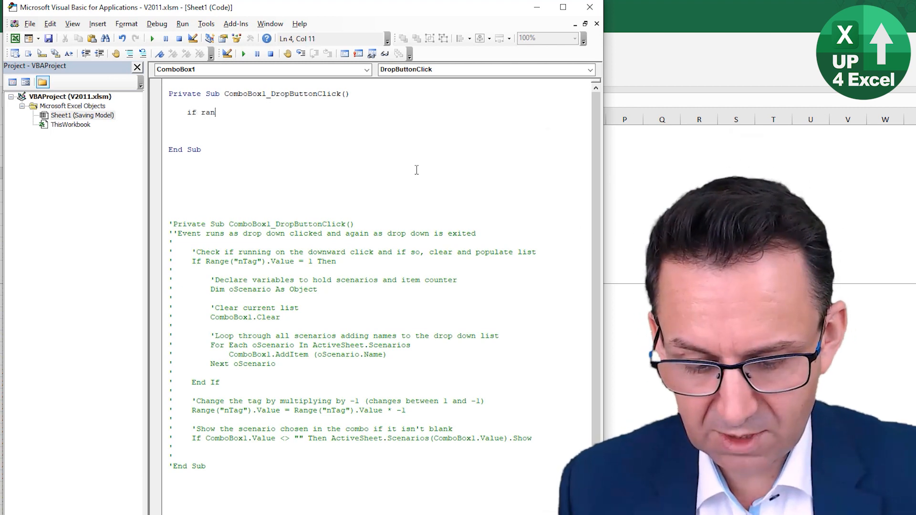
text(ge("n)
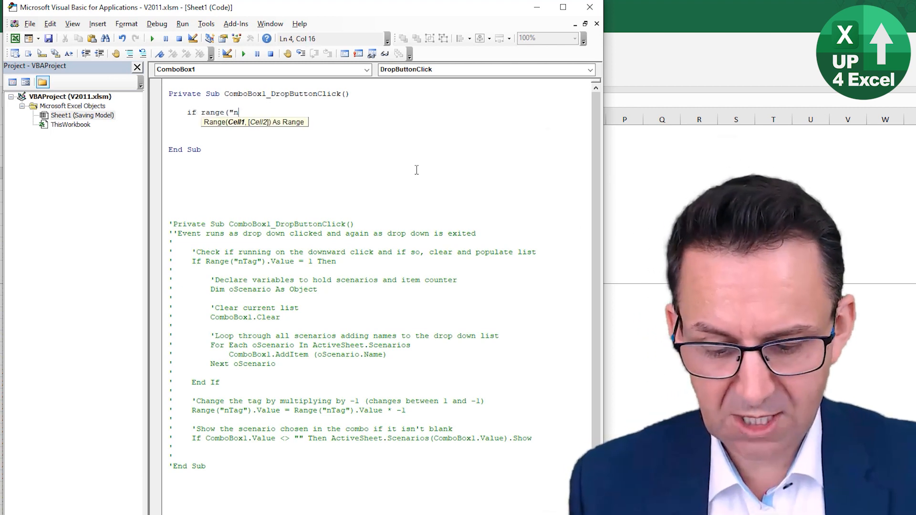
text(Tag").value)
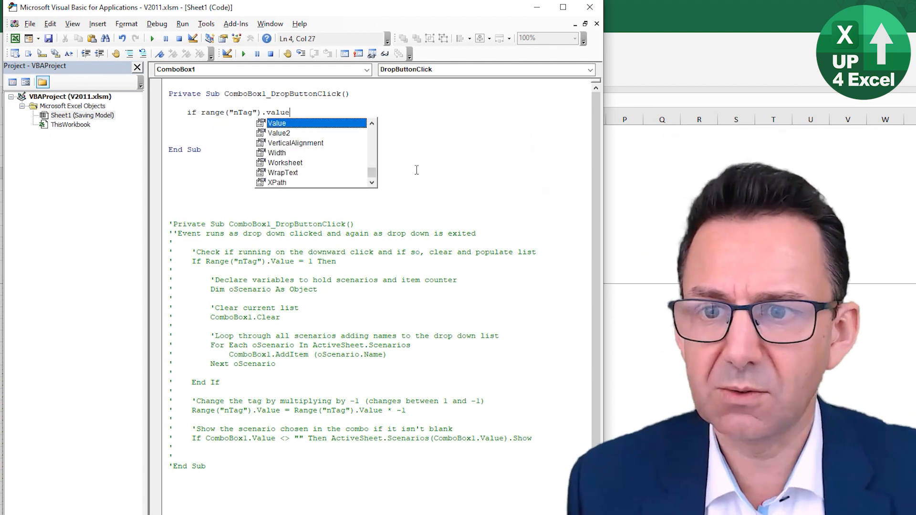
key(Tab)
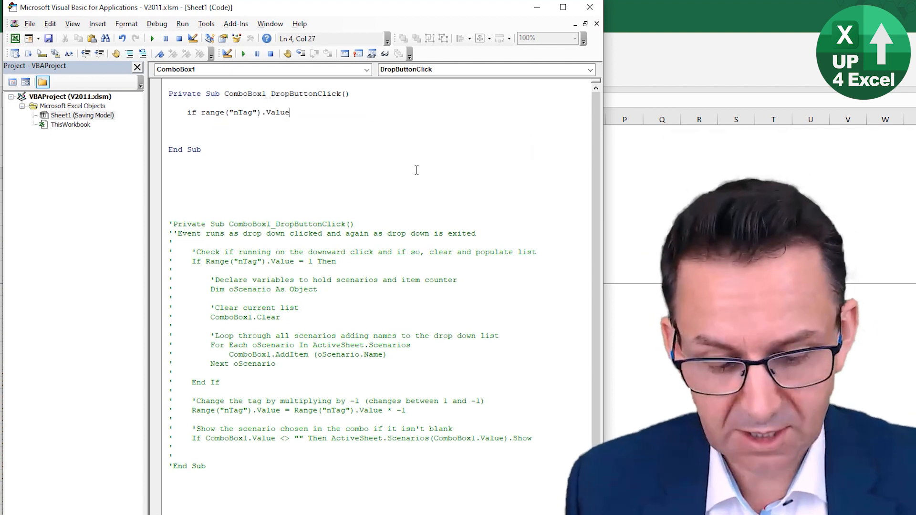
text(=)
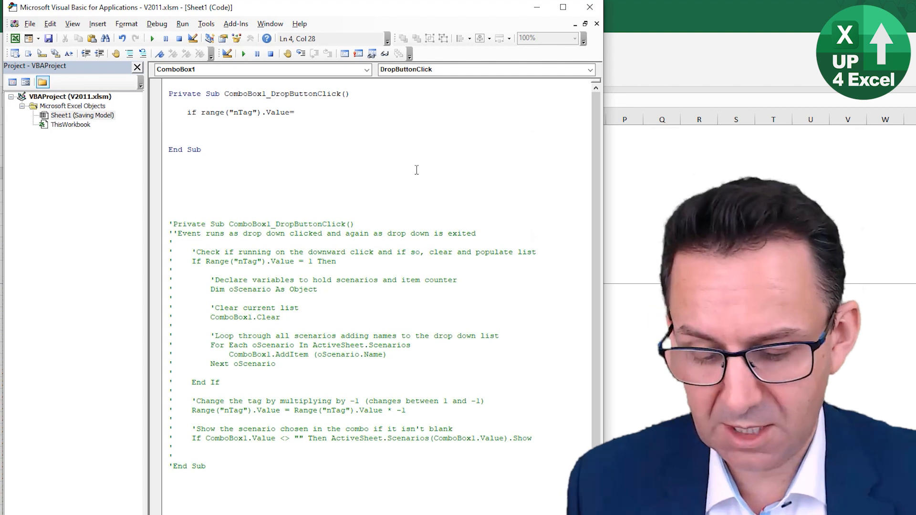
text(1 then)
key(Return)
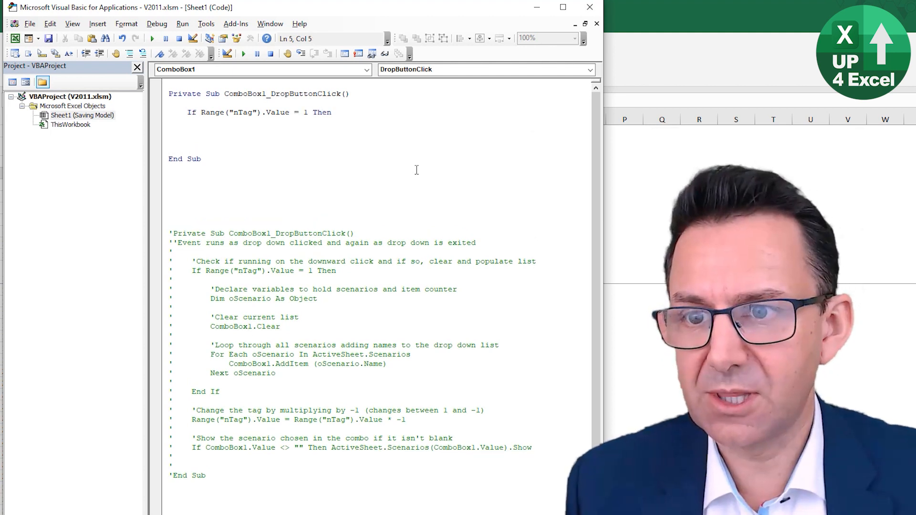
- Add an Else branch and a closing End If to the nTag condition, with blank lines between them
key(Return)
text(else)
key(Return)
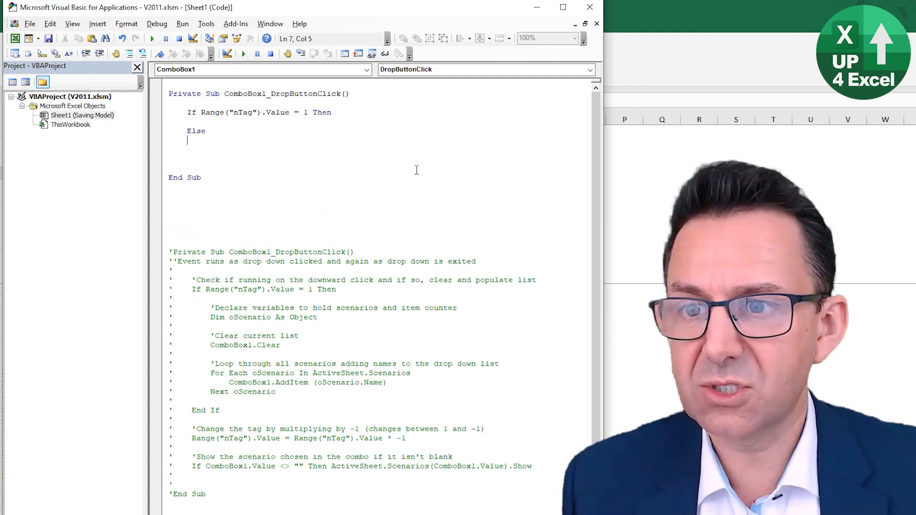
key(Return)
text(end if)
key(Down)
key(Return)
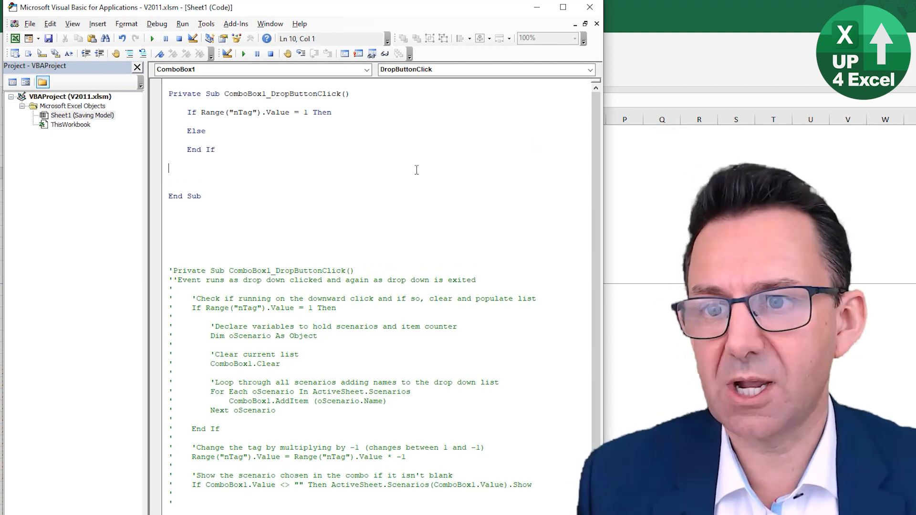
- Below End If, add the line Range("nTag").Value = Range("nTag").Value * -1, reusing the reference copied from the If condition
key(Tab)
key(Up)
key(Up)
key(Up)
key(Up)
key(Up)
key(Up)
key(ctrl+Right)
key(ctrl+shift+Right)
key(ctrl+shift+Right)
key(ctrl+shift+Right)
key(ctrl+shift+Right)
key(ctrl+shift+Right)
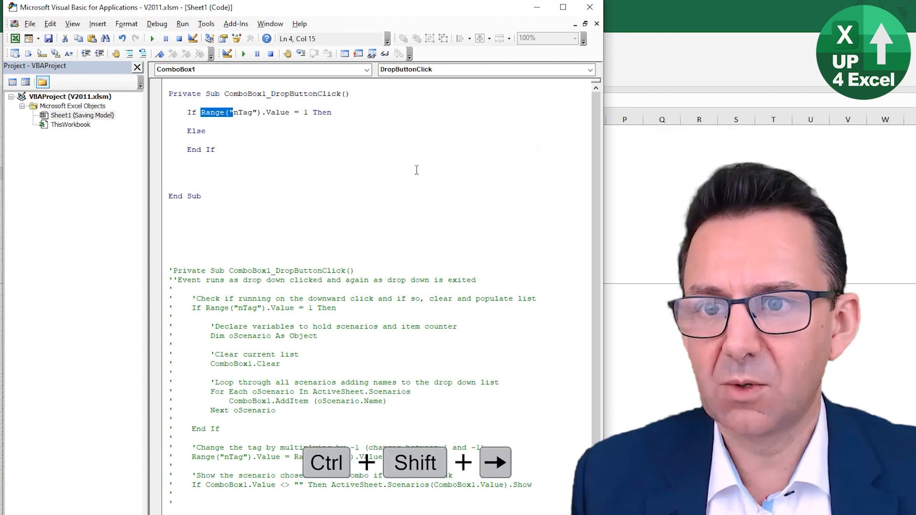
key(ctrl+c)
key(Down)
key(Down)
key(Down)
key(Down)
key(Down)
key(Down)
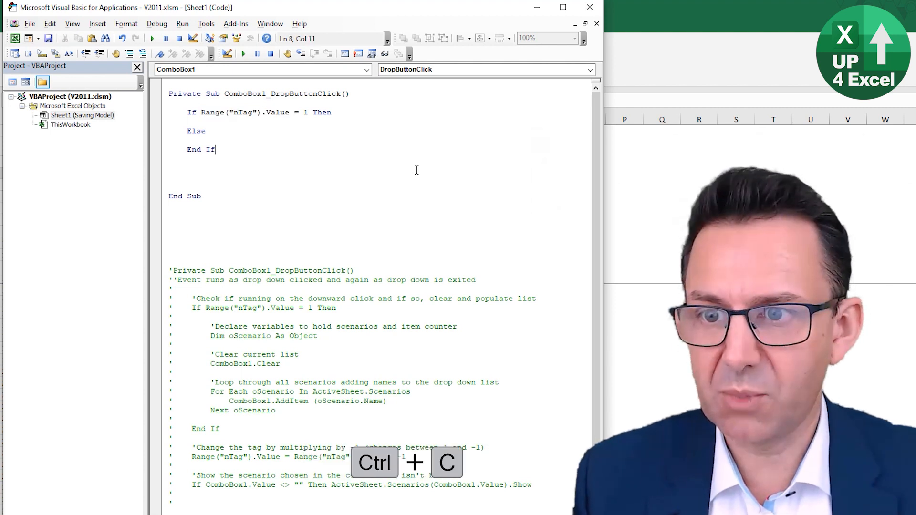
key(ctrl+v)
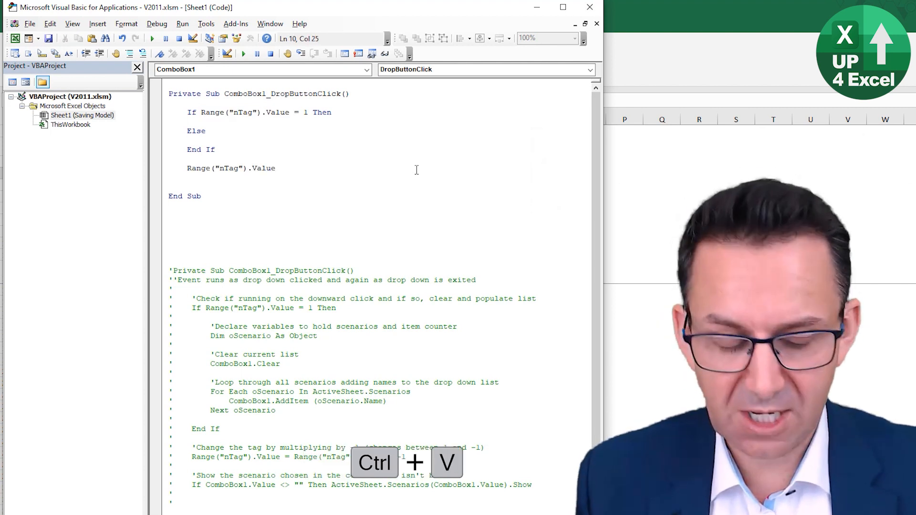
text(=)
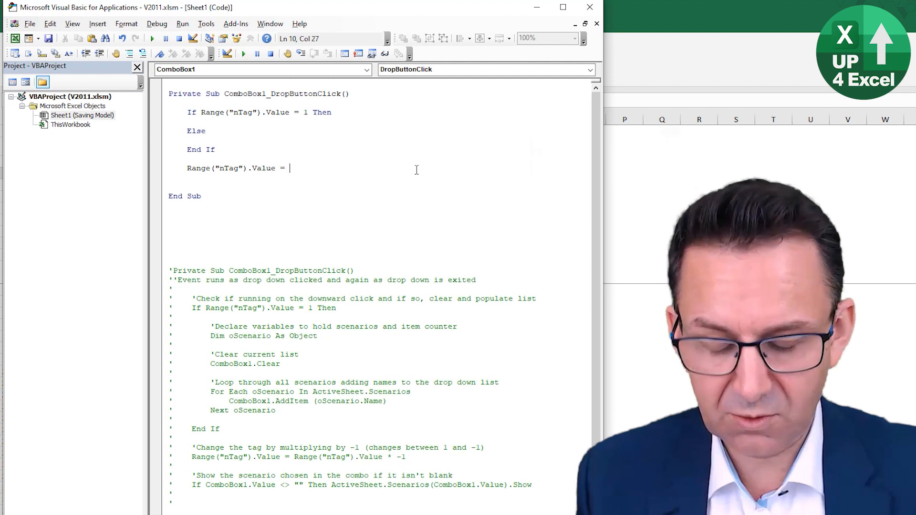
key(ctrl+v)
text(* -1)
key(Down)
- Add a blank line above Else in the If block and place the cursor on the empty line below Else
key(Up)
key(Up)
key(Up)
key(Up)
key(Up)
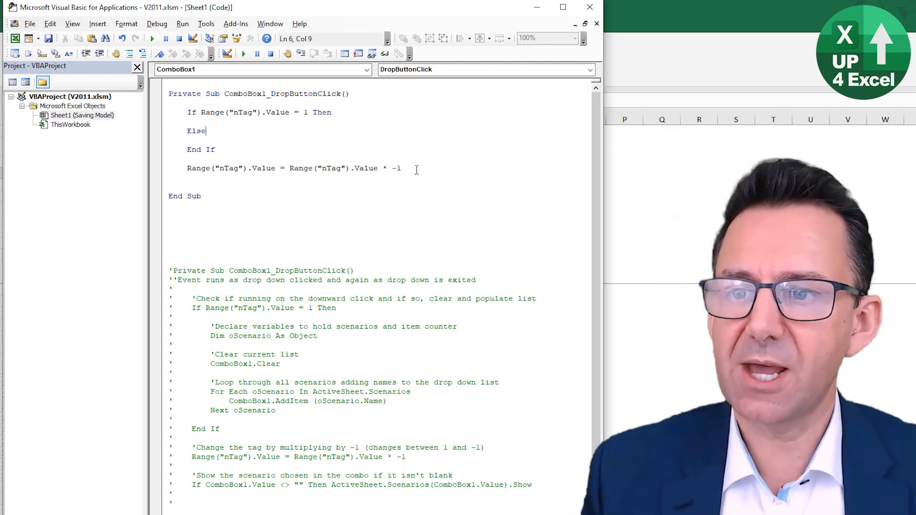
key(End)
key(Return)
key(Down)
key(Down)
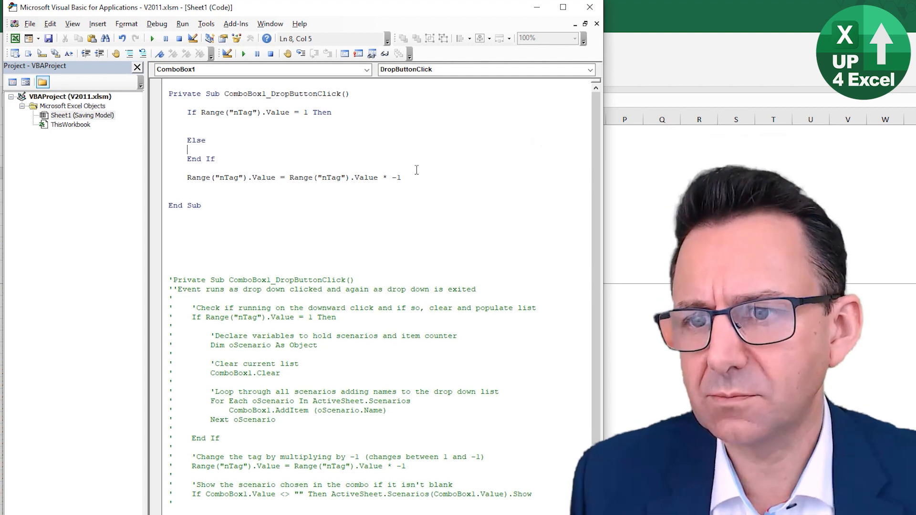
- Add a blank line above End If and insert the indented comment 'list down under the nTag If condition
key(Return)
key(Up)
key(Up)
key(Up)
key(Up)
key(Tab)
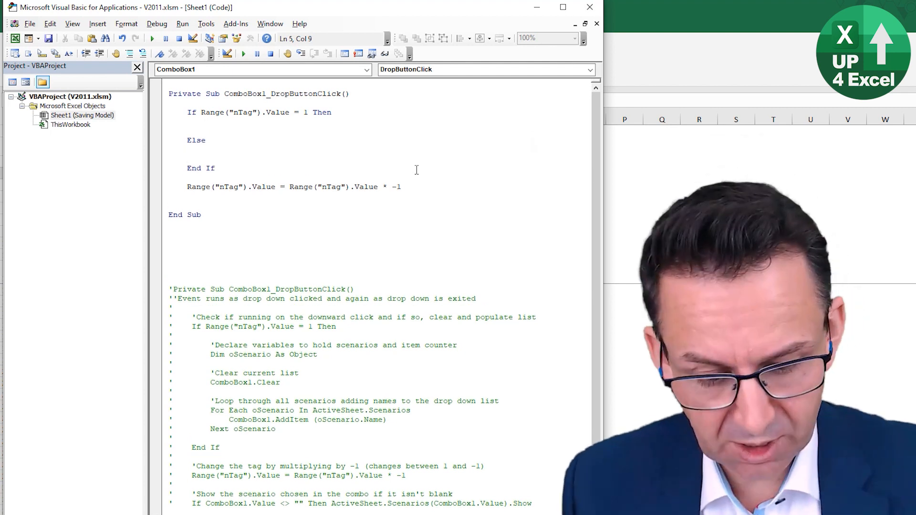
text('list down)
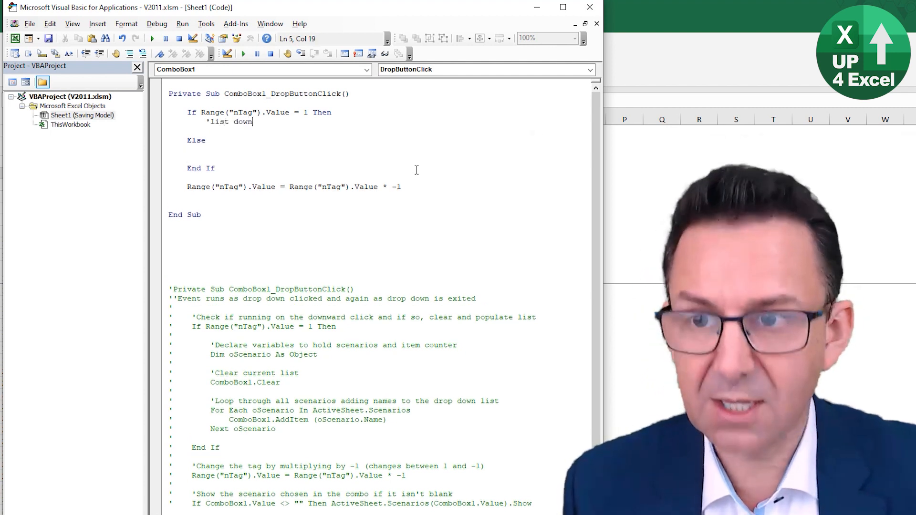
- Insert the indented comment 'list up under the Else line
key(Down)
key(Down)
key(Down)
key(Tab)
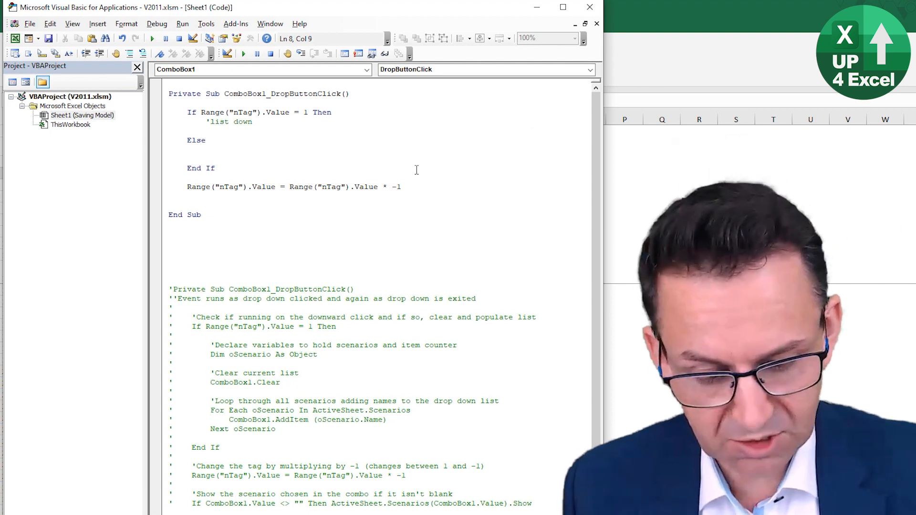
text('list up)
- Insert the comment 'change tag above the line that multiplies nTag by -1
key(Down)
key(Down)
key(Down)
key(Return)
key(Tab)
text('change t)
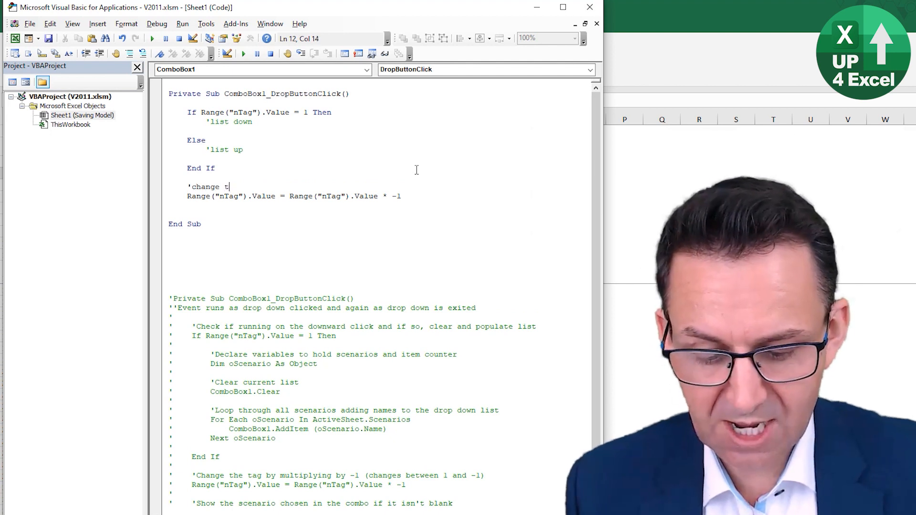
text(ag)
- Examine the list-down and list-up branches and the -1 multiplication in the tag-change line
key(Down)
key(Down)
key(Down)
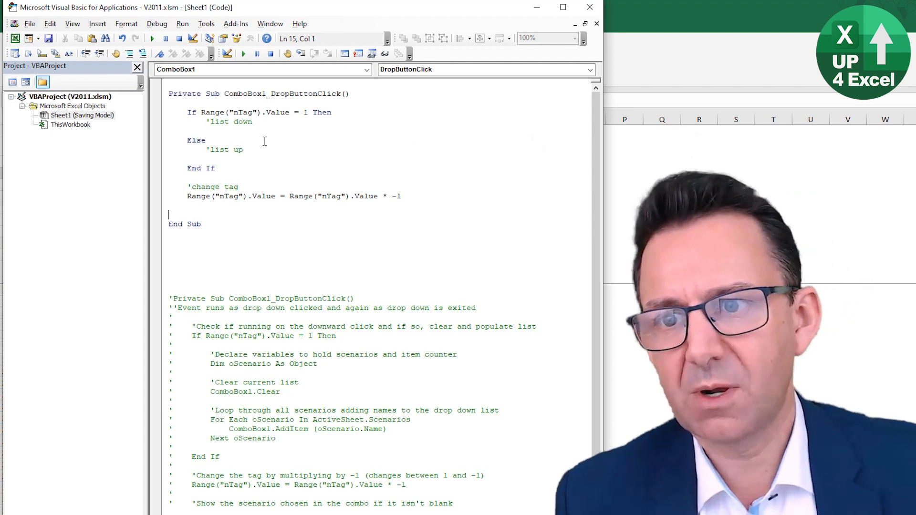
click(229, 131)
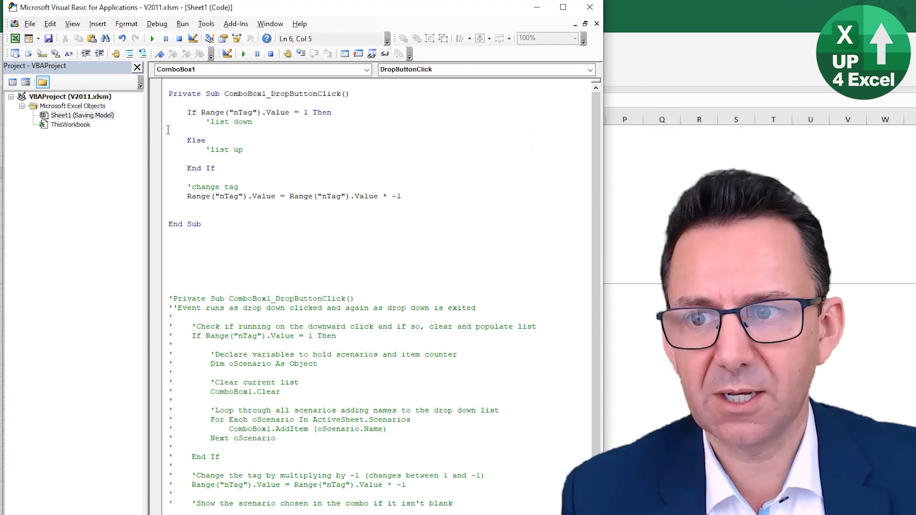
key(shift+Home)
click(193, 133)
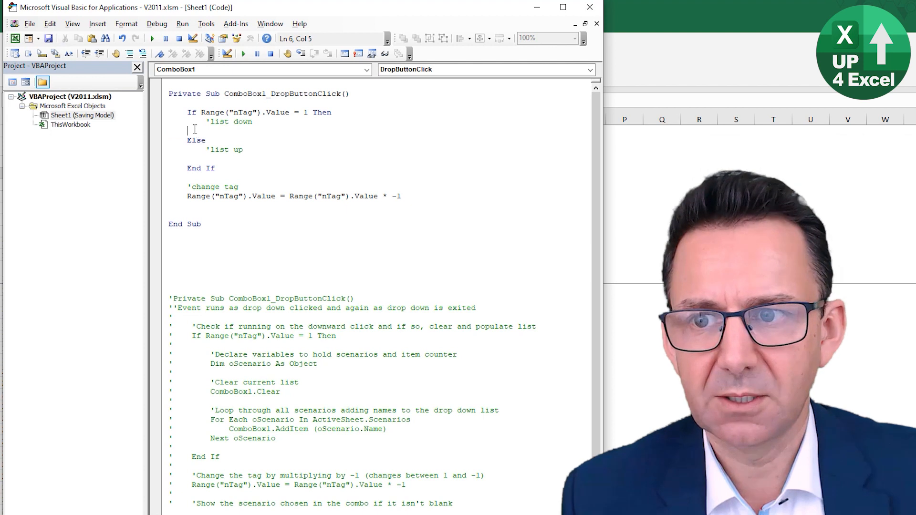
click(218, 163)
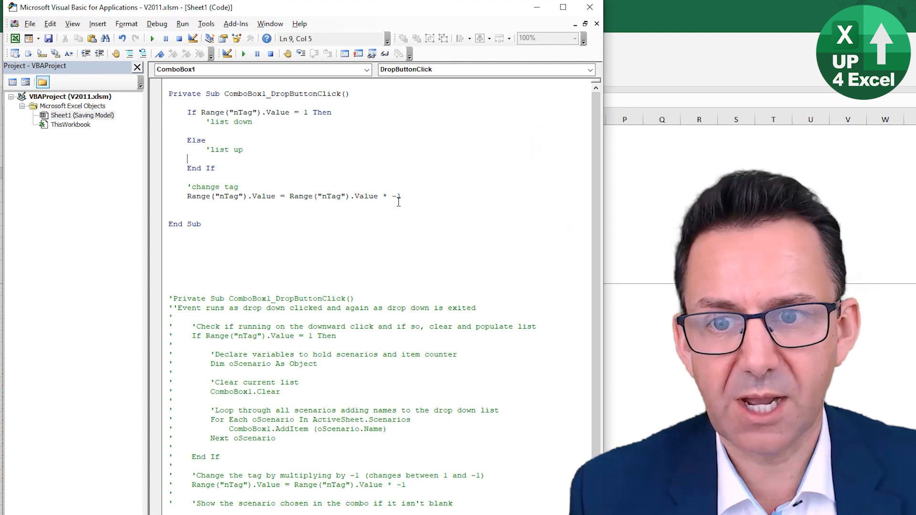
drag(406, 196, 392, 195)
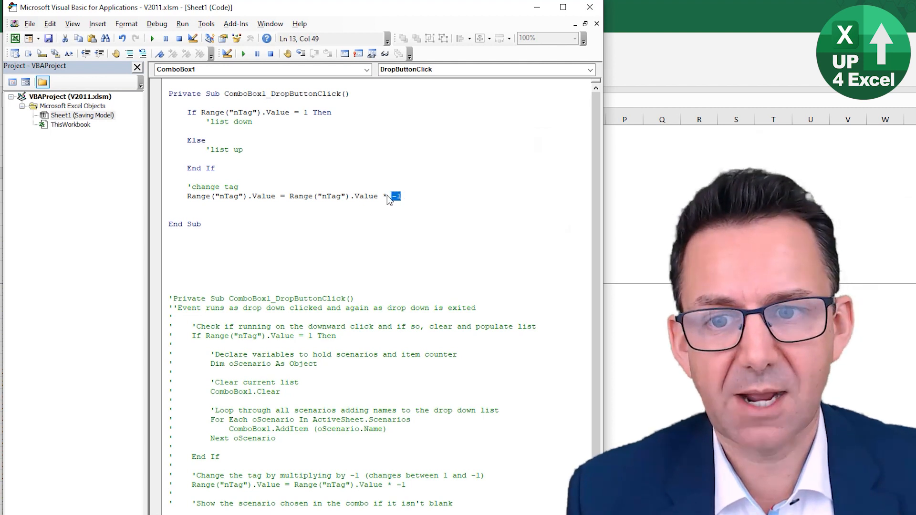
drag(286, 196, 420, 197)
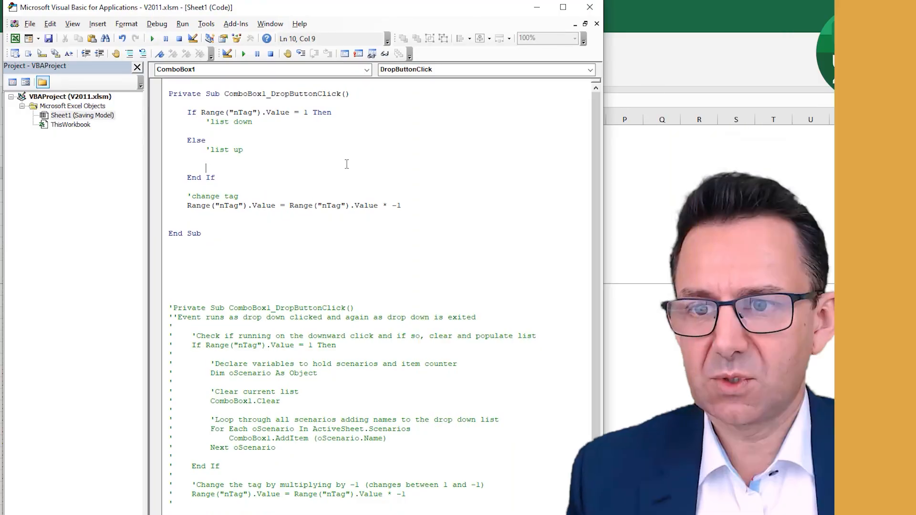
- Add an extra blank line under the 'list down comment and indent the cursor there
text(Else)
key(Up)
key(Return)
key(Up)
key(Tab)
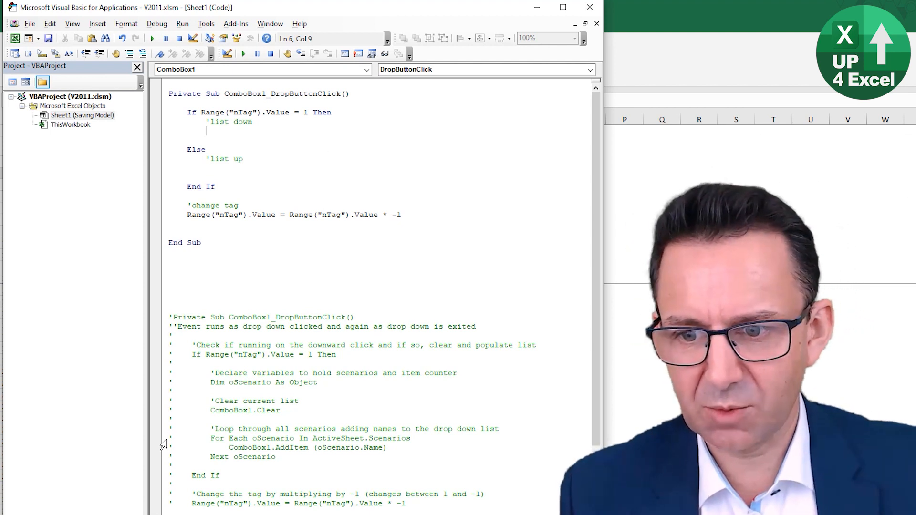
- Copy the commented code from 'Clear current list through Next oScenario and paste it under the 'list down comment
click(169, 403)
drag(169, 402, 162, 466)
key(ctrl+c)
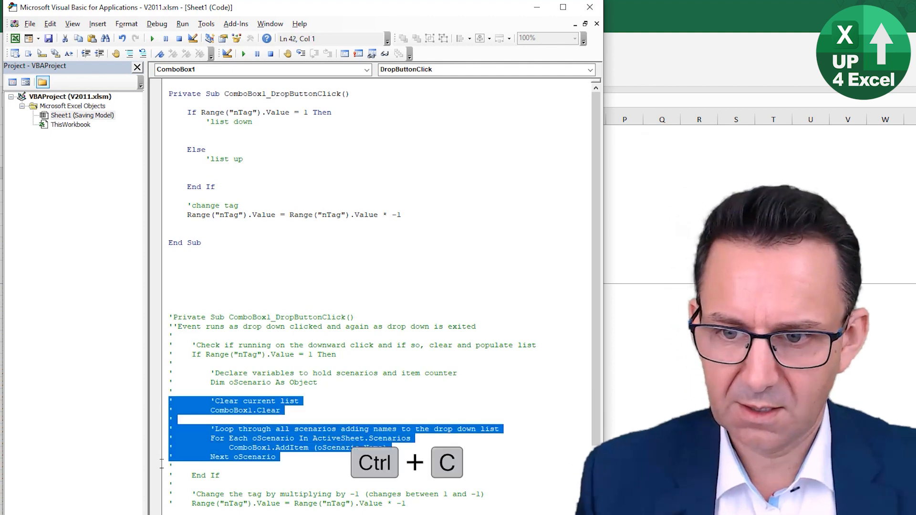
click(175, 138)
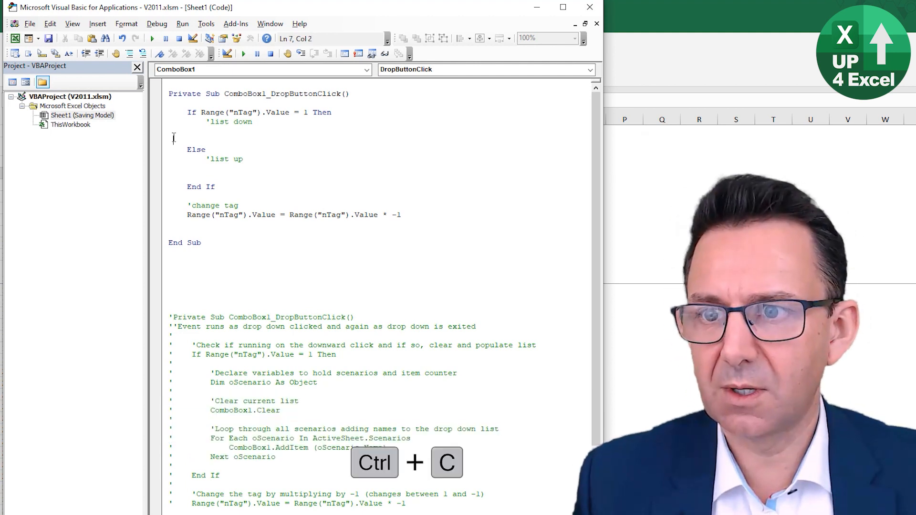
key(Left)
key(Return)
key(Up)
key(ctrl+v)
- Uncomment the pasted block that clears the list and loops through the scenarios
key(shift+Up)
key(shift+Up)
key(shift+Up)
key(shift+Up)
key(shift+Up)
key(shift+Up)
key(shift+Up)
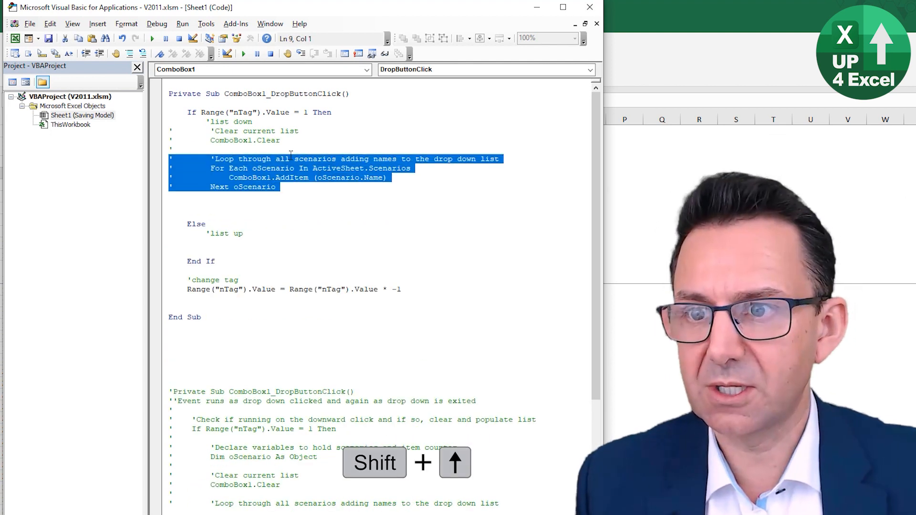
click(143, 53)
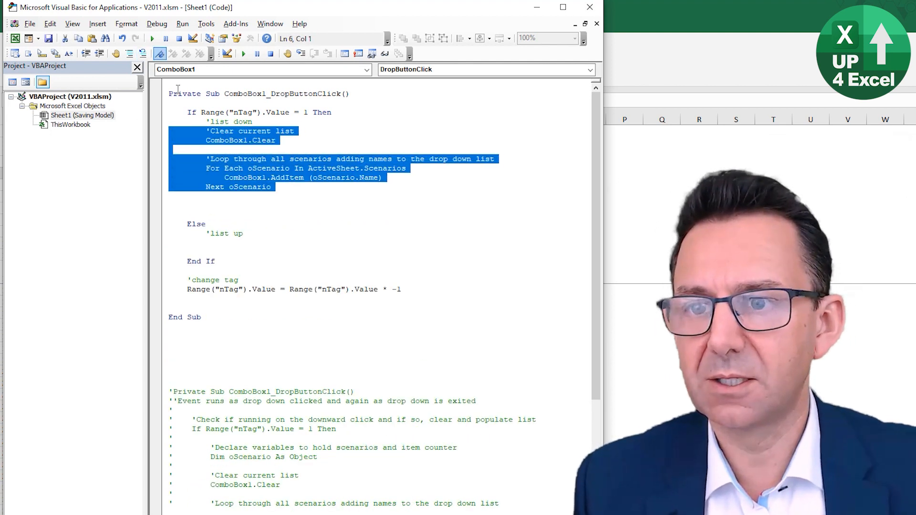
- Insert a blank line between the 'list down and 'Clear current list comments, and move the cursor to the ComboBox1.Clear line
click(217, 131)
key(ctrl+Left)
key(ctrl+Left)
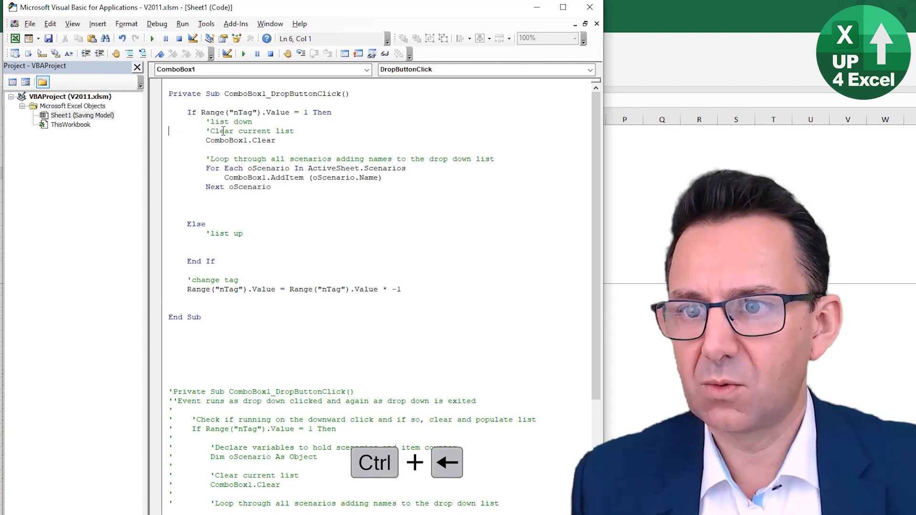
key(Return)
key(Down)
key(ctrl+Right)
key(ctrl+Right)
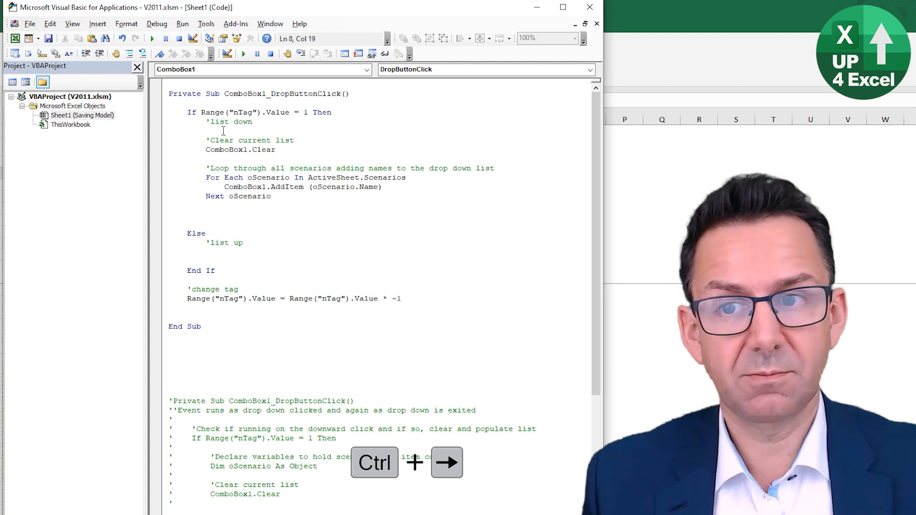
key(ctrl+Left)
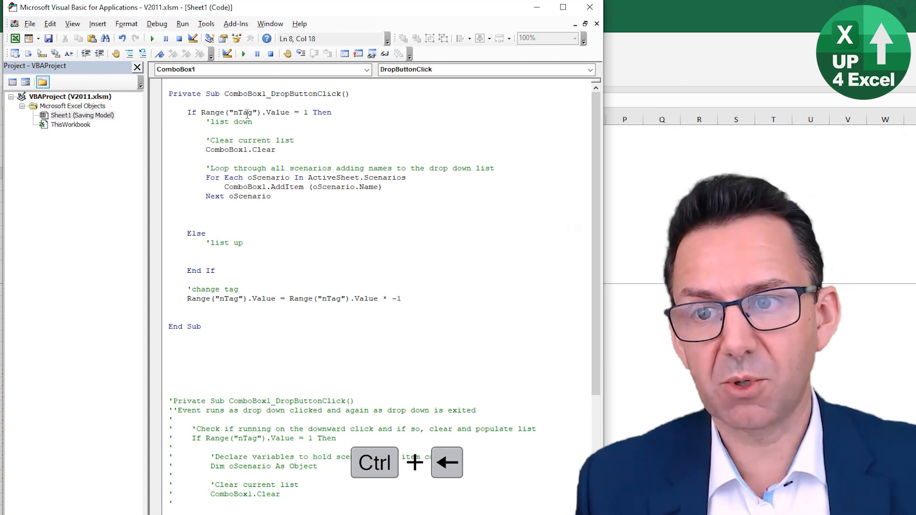
- Switch to Excel, examine the Preset Option combo box's (Name) property in Design Mode, and return to the code editor
drag(267, 94, 230, 94)
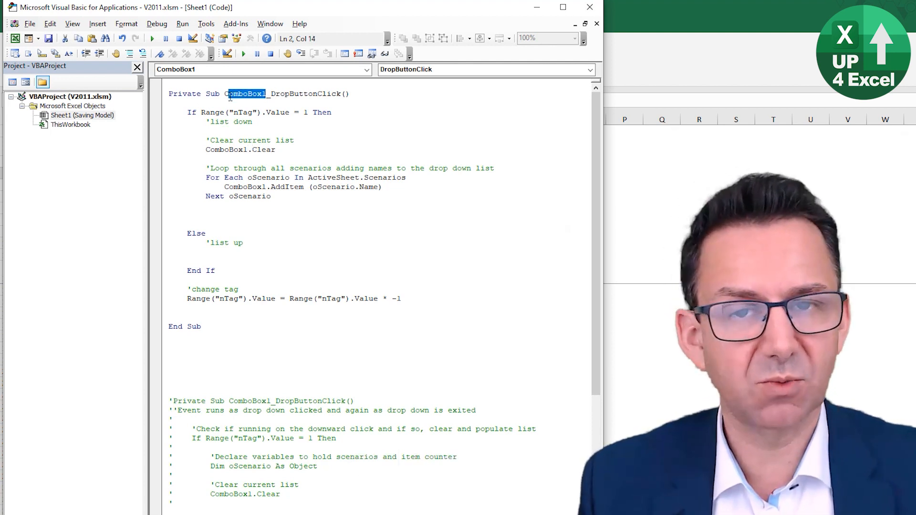
drag(248, 150, 206, 150)
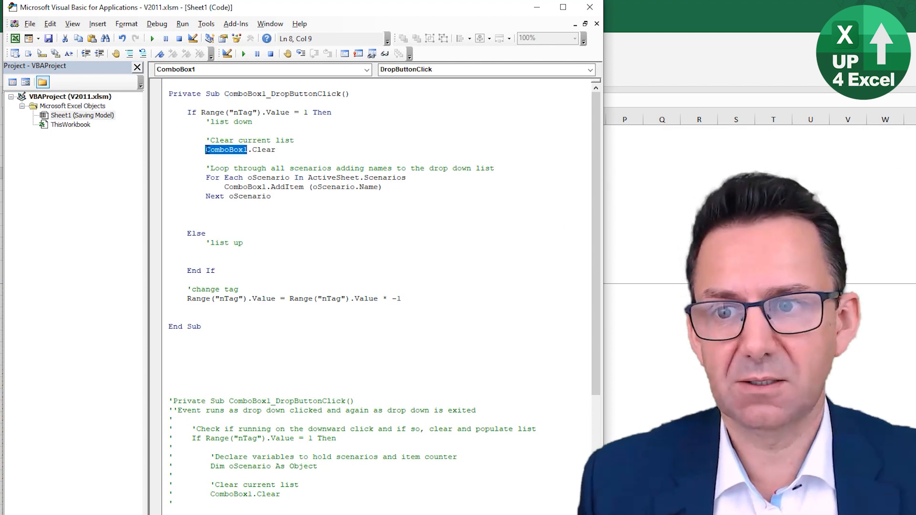
key(alt+Tab)
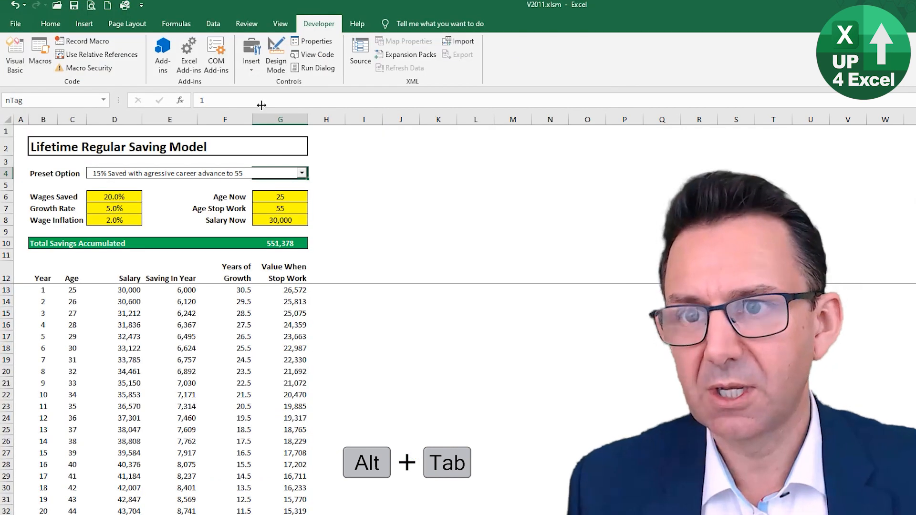
click(224, 174)
right_click(224, 175)
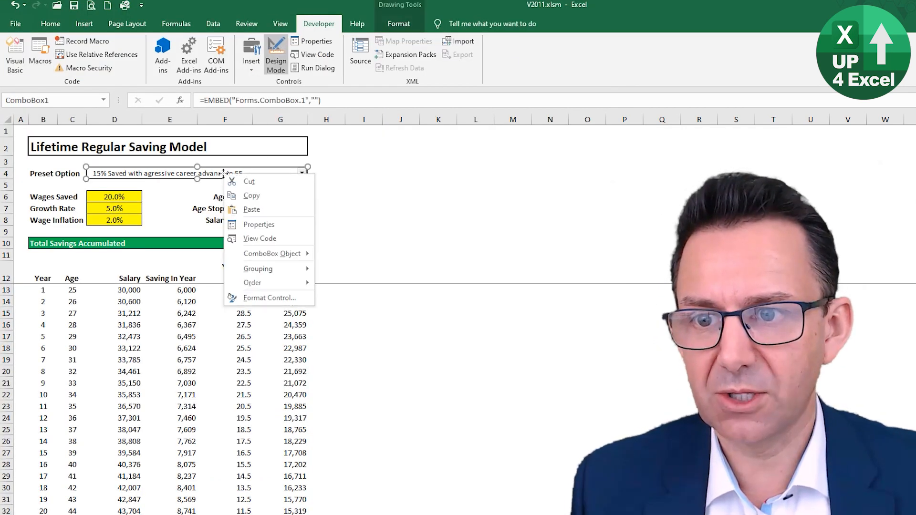
click(268, 231)
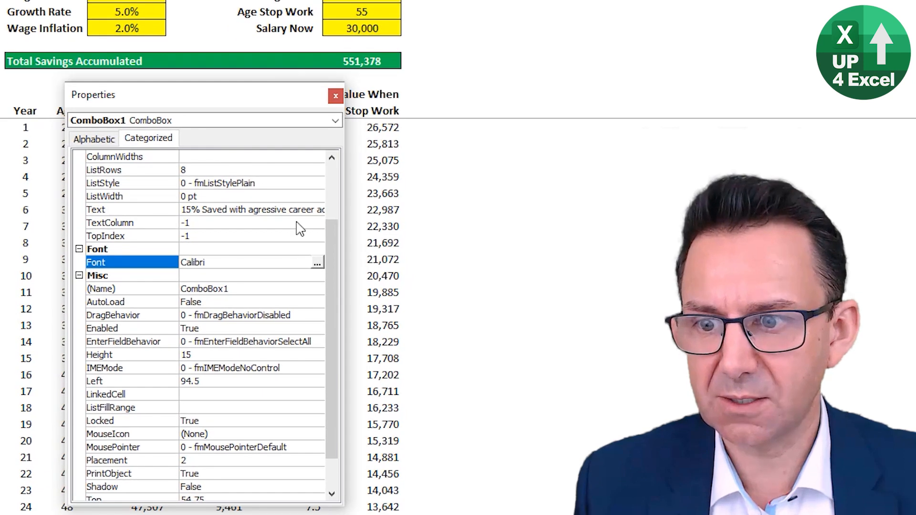
drag(334, 267, 301, 177)
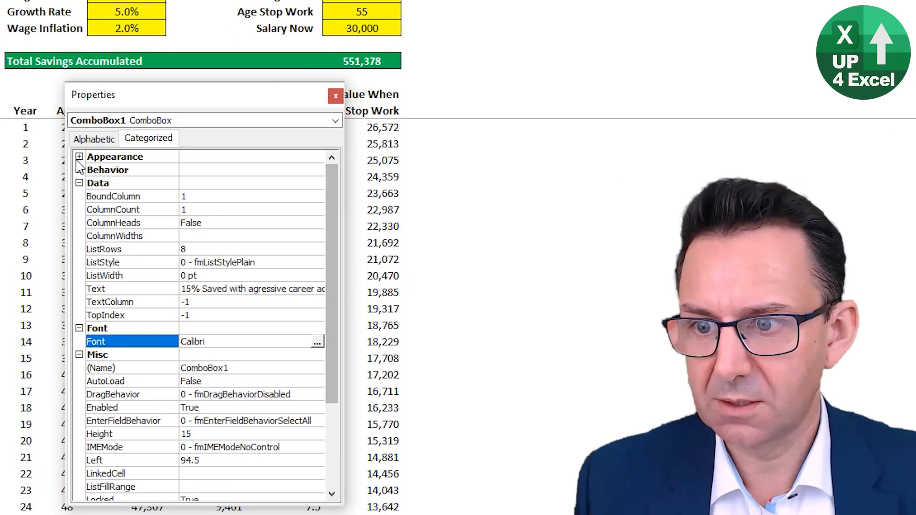
click(95, 138)
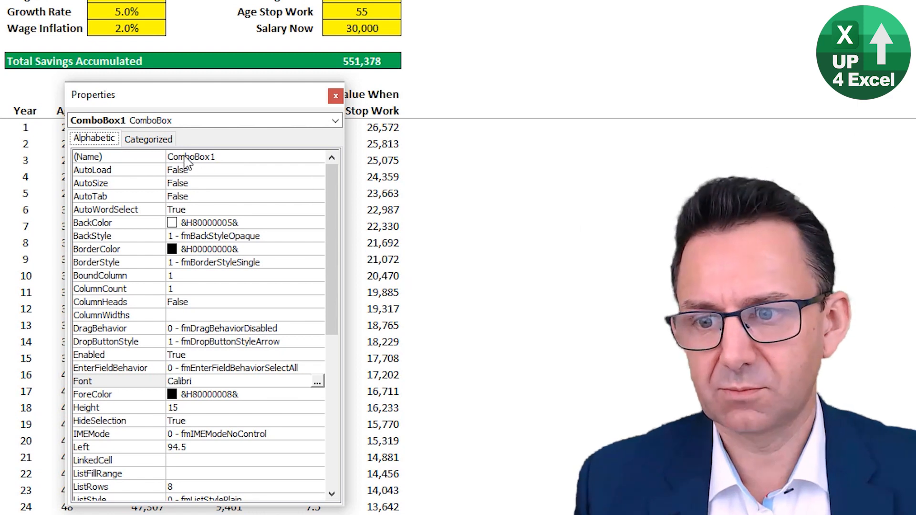
click(335, 96)
key(alt+Tab)
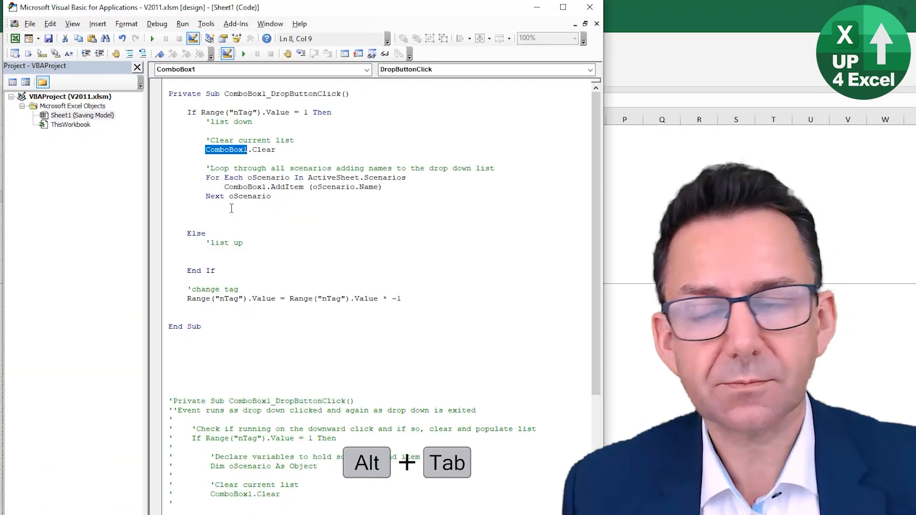
- Add blank lines above and below the ComboBox1.AddItem line inside the For Each loop
key(Down)
key(Down)
key(Down)
key(Home)
key(Return)
key(Down)
key(Return)
- Examine the ActiveSheet.Scenarios collection used in the For Each line
key(Up)
key(Up)
key(Up)
key(Up)
key(ctrl+Right)
key(ctrl+Right)
key(ctrl+Right)
key(ctrl+Right)
key(ctrl+Right)
key(ctrl+Left)
key(ctrl+shift+Right)
key(ctrl+shift+Right)
key(ctrl+shift+Right)
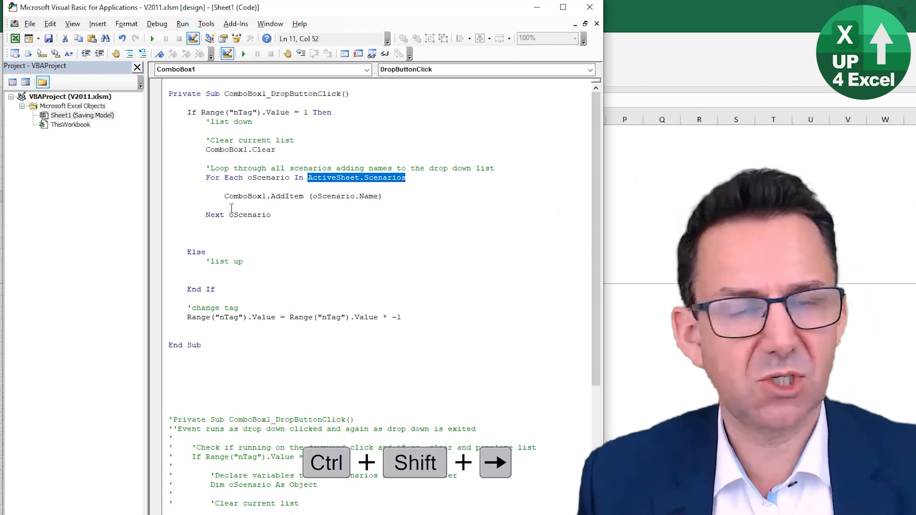
key(ctrl+Left)
key(ctrl+Left)
key(ctrl+Left)
key(ctrl+Left)
key(ctrl+Left)
key(ctrl+Left)
key(ctrl+Left)
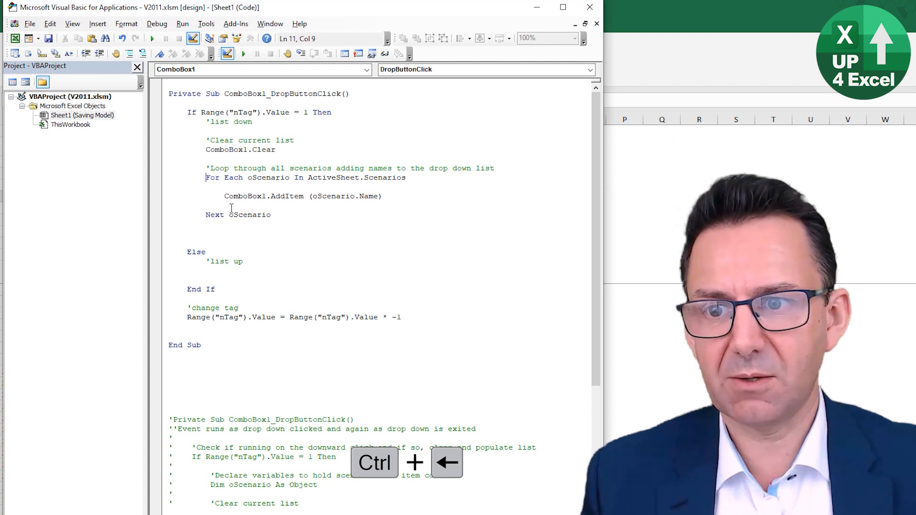
- Examine the oScenario loop variable in the For Each line and how it relates to the scenarios collection
key(ctrl+Right)
key(ctrl+Right)
key(ctrl+Right)
key(ctrl+Right)
key(ctrl+Left)
key(ctrl+shift+Right)
key(ctrl+shift+Left)
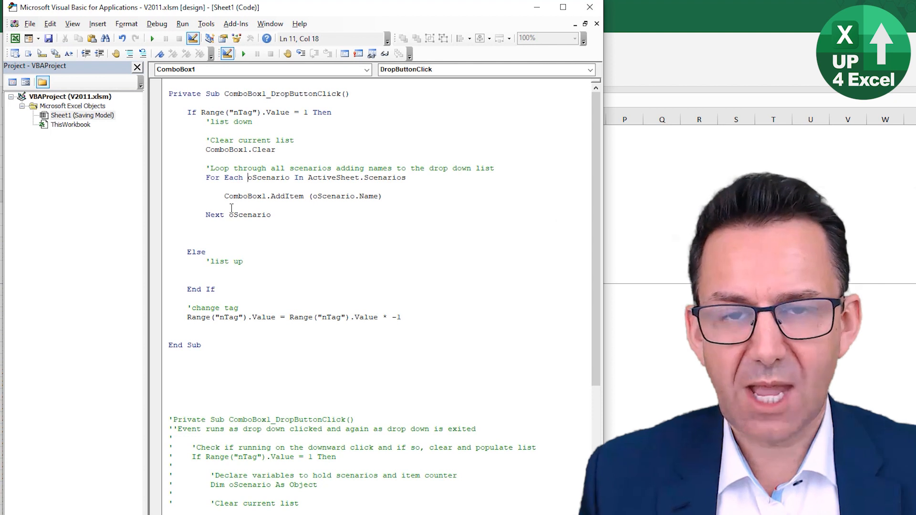
key(ctrl+Right)
key(ctrl+Left)
key(ctrl+Right)
key(ctrl+Right)
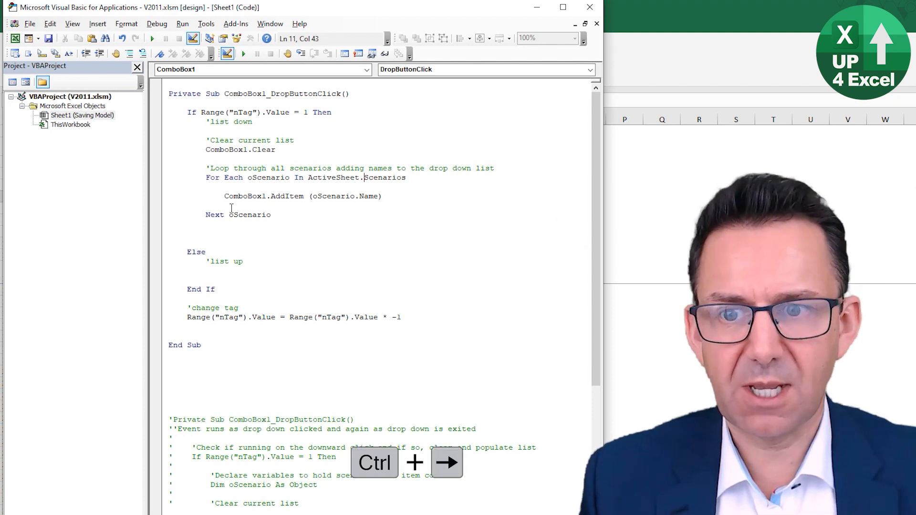
- Examine the ComboBox1.AddItem (oScenario.Name) line inside the loop
key(ctrl+Right)
key(Down)
key(Down)
key(ctrl+Left)
key(ctrl+Left)
key(ctrl+Left)
key(ctrl+Left)
key(ctrl+Left)
key(ctrl+Right)
key(ctrl+Right)
key(ctrl+Right)
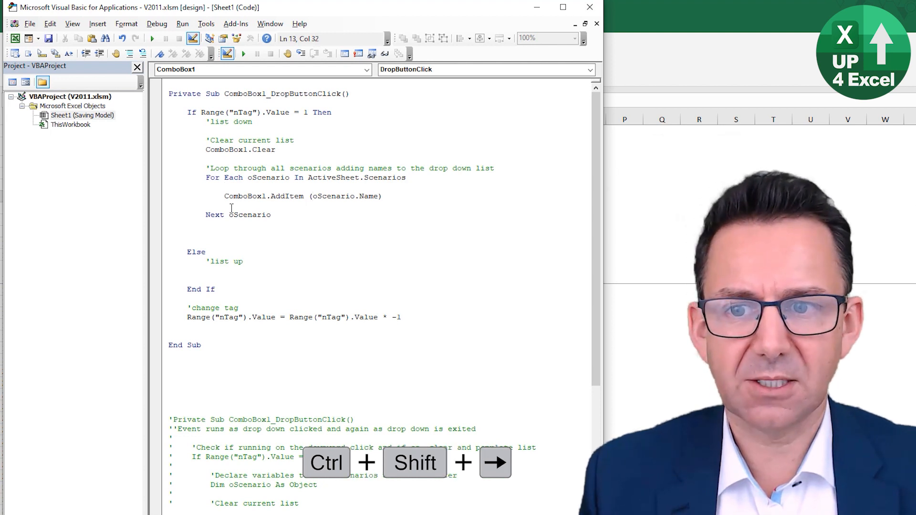
key(ctrl+shift+Right)
key(ctrl+shift+Right)
key(Left)
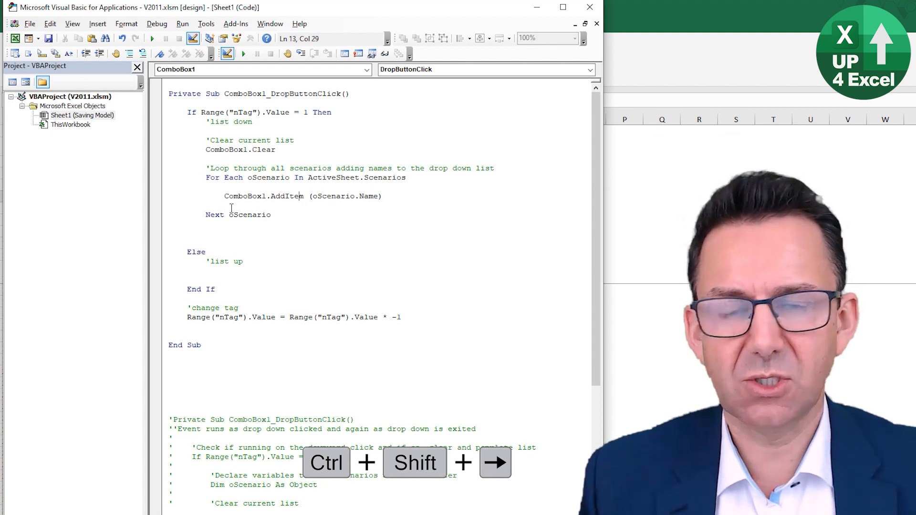
key(ctrl+Left)
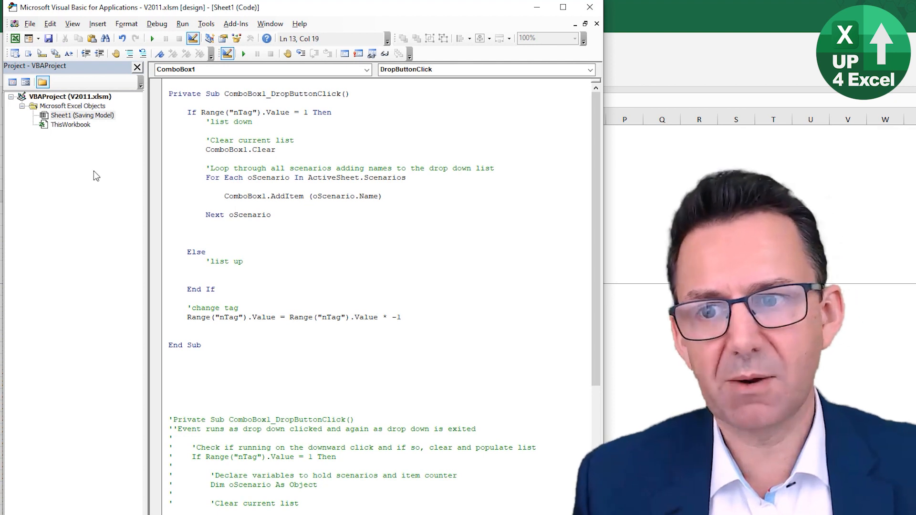
click(213, 151)
click(264, 204)
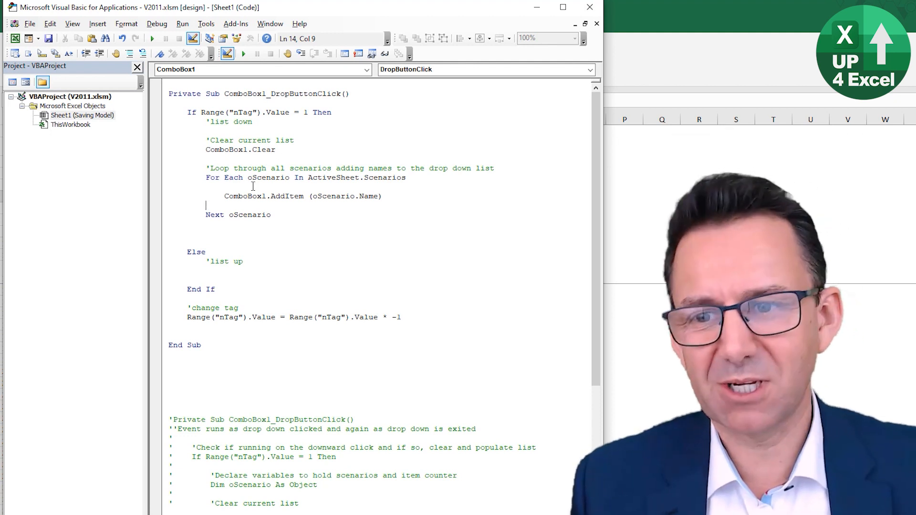
click(240, 223)
click(182, 224)
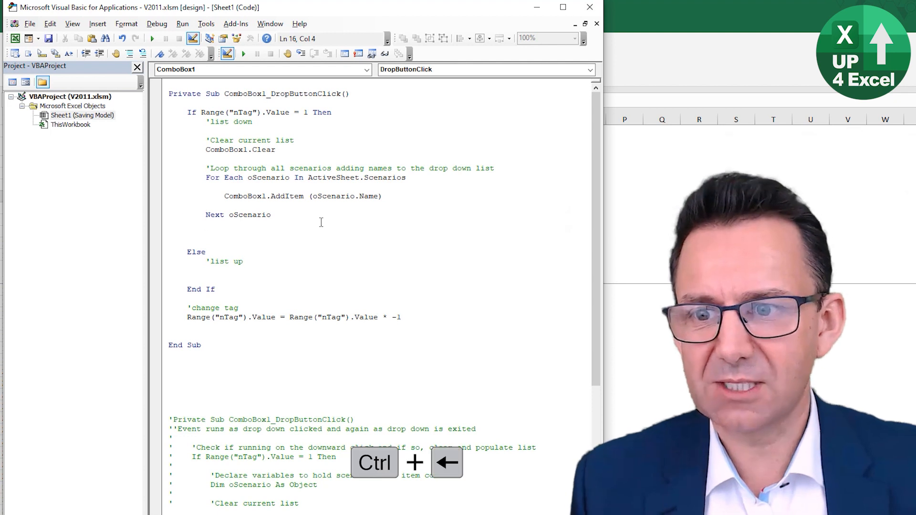
- Remove the extra blank lines above Else and place the cursor on the line under the 'list up comment
key(ctrl+BackSpace)
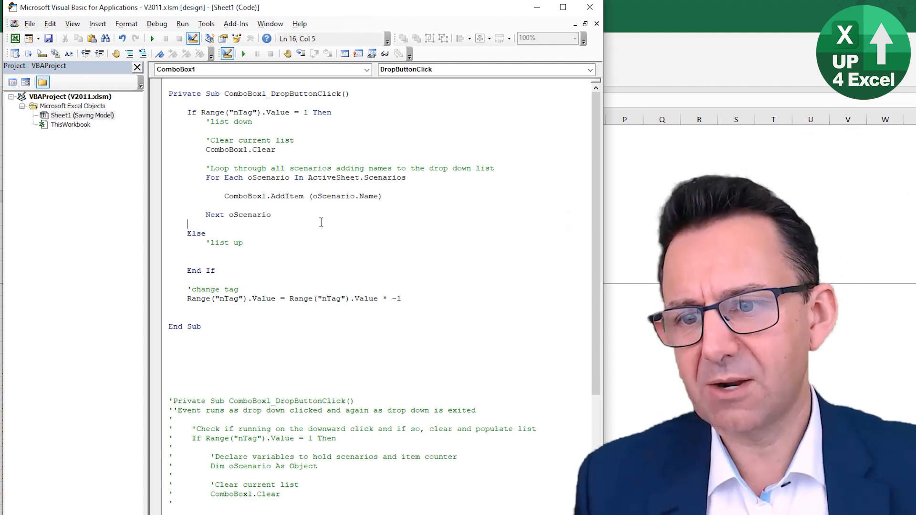
key(Down)
key(Down)
key(Down)
key(Down)
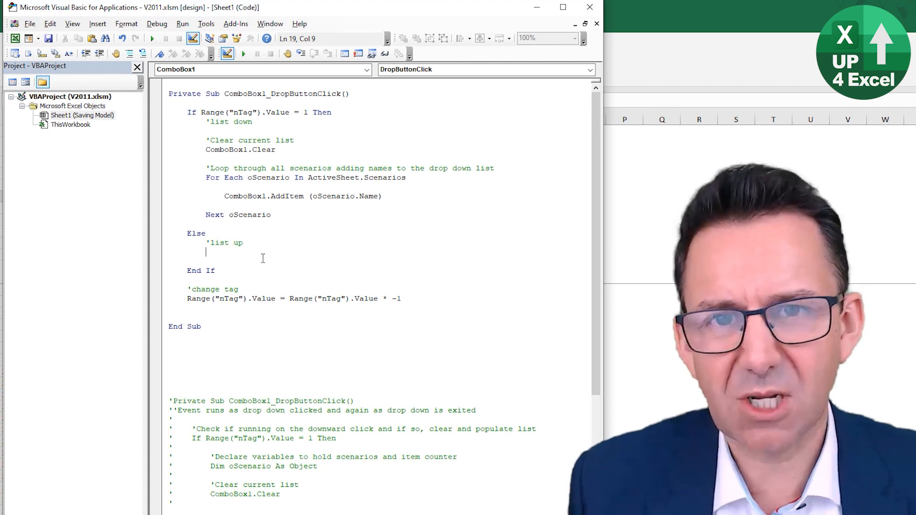
- Copy ActiveSheet.Scenarios(ComboBox1.Value).Show from the commented-out procedure into the Else branch under the 'list up comment
scroll(255, 268, down, 6)
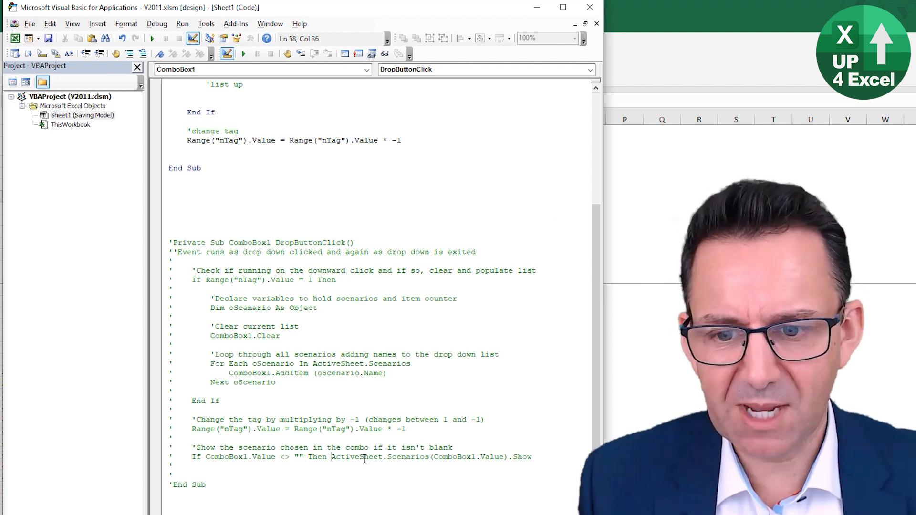
drag(335, 459, 532, 460)
key(ctrl+c)
scroll(260, 193, up, 1)
scroll(260, 193, up, 4)
click(230, 233)
key(ctrl+v)
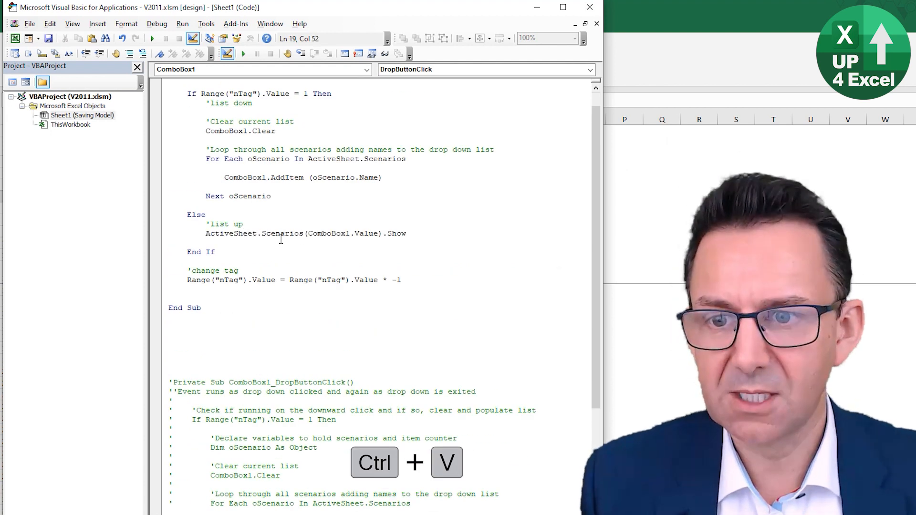
- Examine the ComboBox1.Value argument and the Show method in the ActiveSheet.Scenarios line under 'list up
click(207, 233)
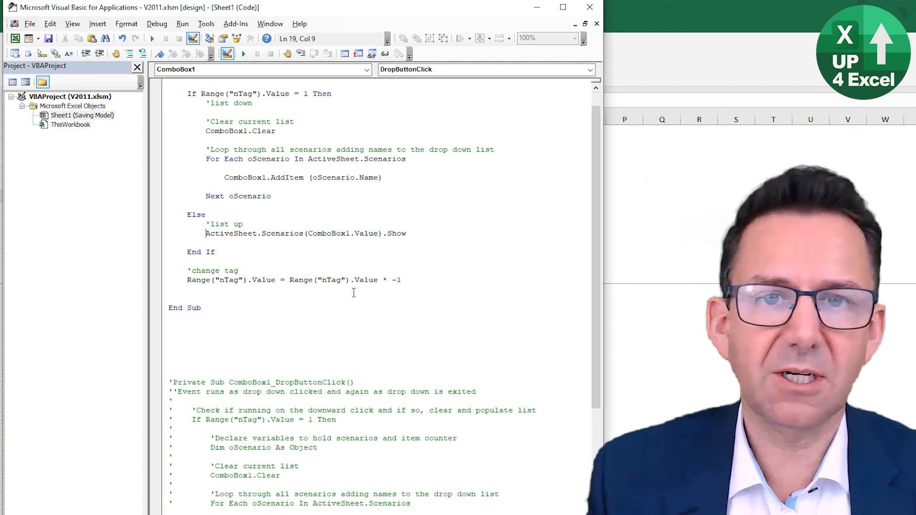
key(Return)
key(ctrl+Right)
key(ctrl+Right)
key(ctrl+Right)
key(ctrl+Right)
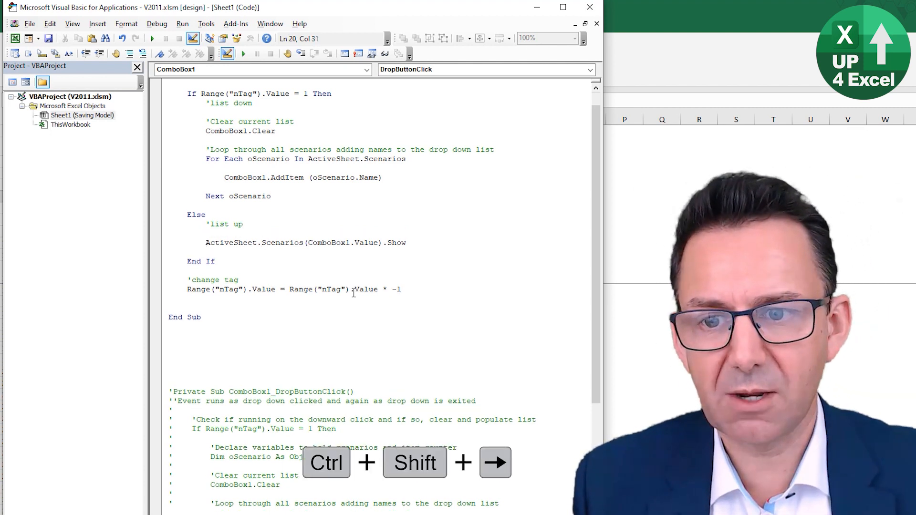
key(ctrl+shift+Right)
key(ctrl+shift+Right)
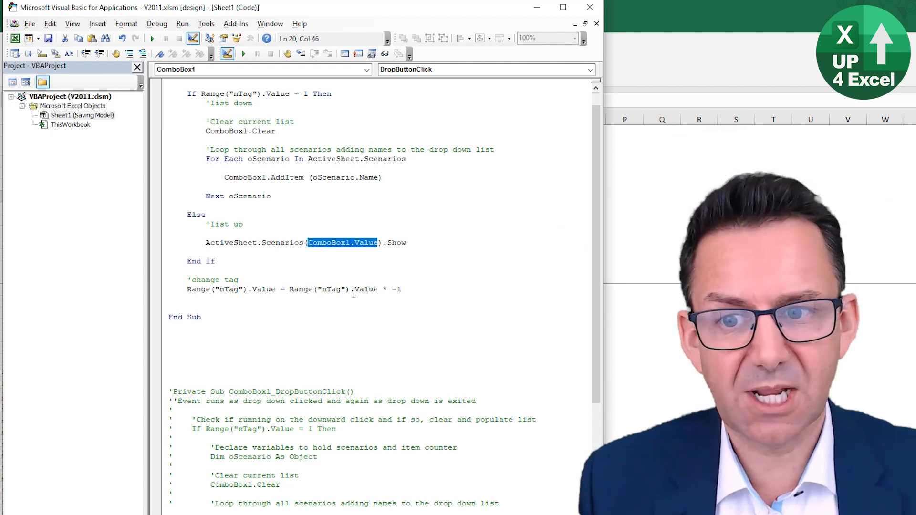
key(ctrl+Right)
key(ctrl+Right)
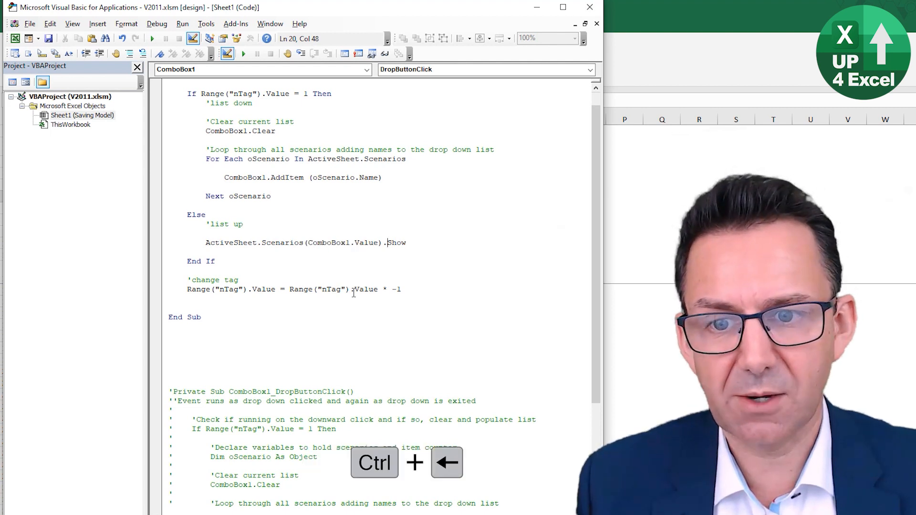
key(ctrl+Left)
key(ctrl+Left)
key(ctrl+Left)
key(ctrl+Left)
key(Up)
key(BackSpace)
- Switch to the worksheet and apply the 20% Saving, 15% Saved and Millionaire Plan scenarios in turn from the Preset Option list
key(alt+Tab)
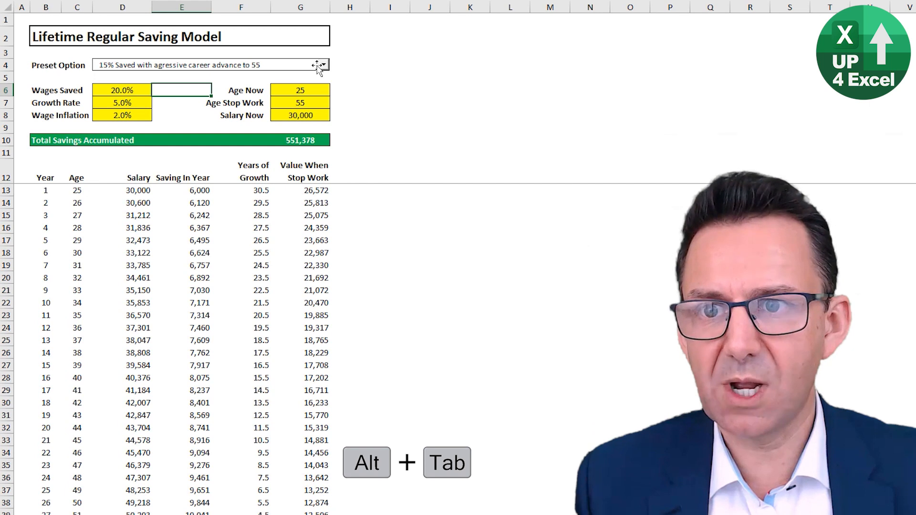
click(323, 65)
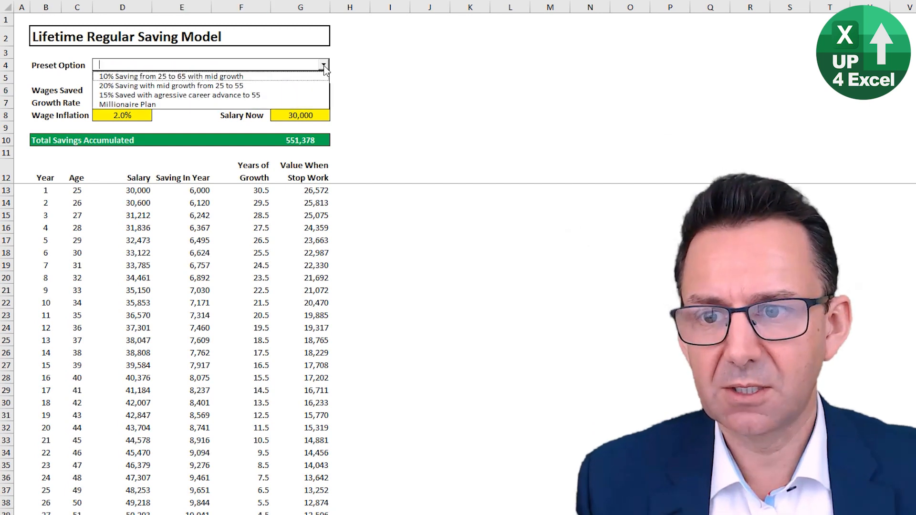
click(292, 87)
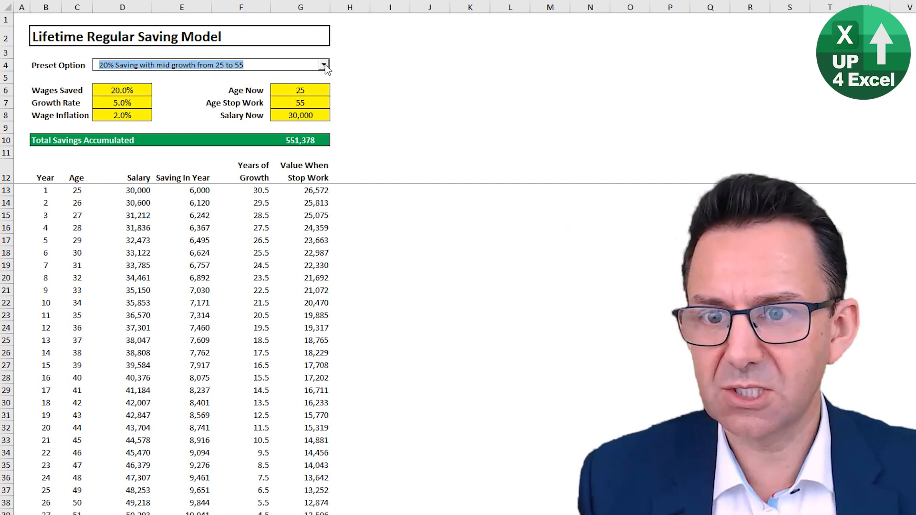
click(324, 65)
click(293, 95)
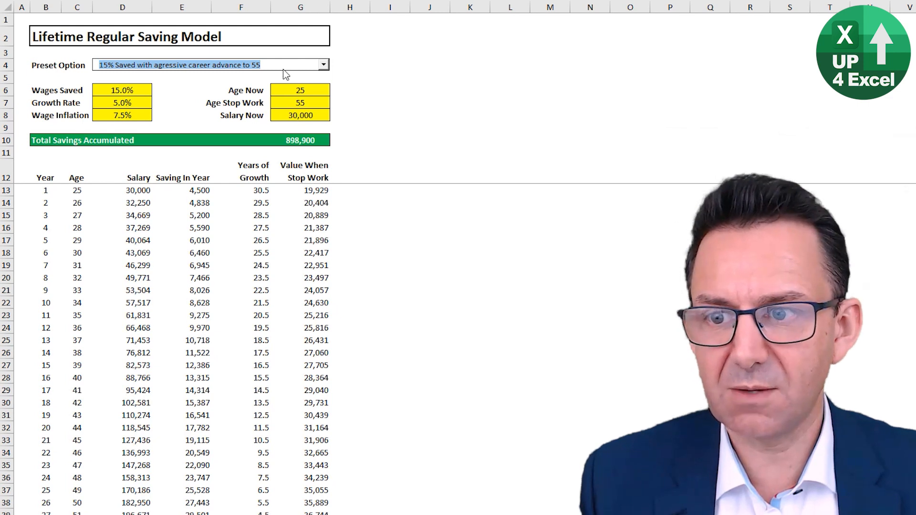
click(324, 65)
click(283, 103)
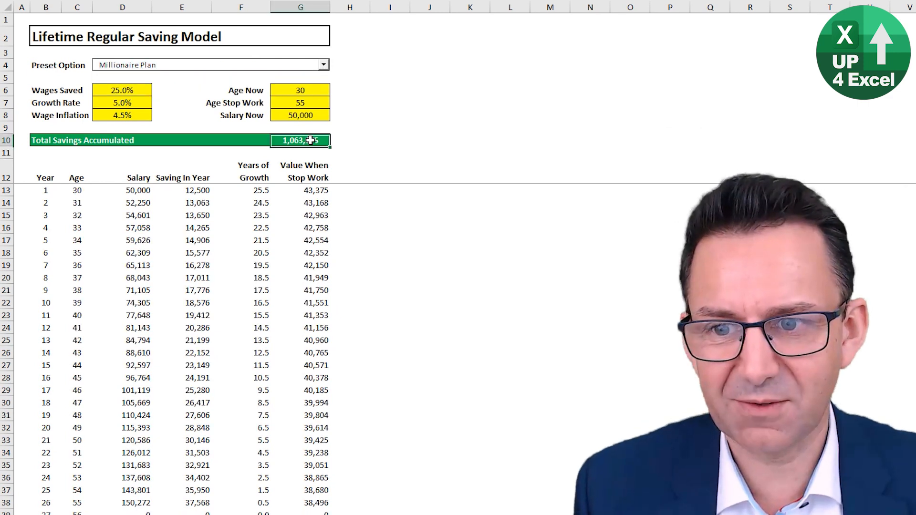
- Test closing the Preset Option list without choosing a scenario and debug the code line that halts execution
click(324, 65)
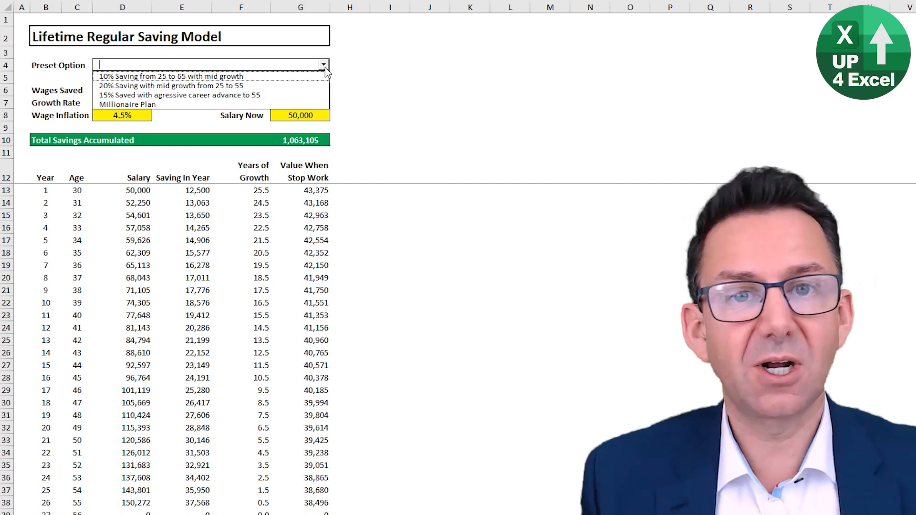
click(289, 64)
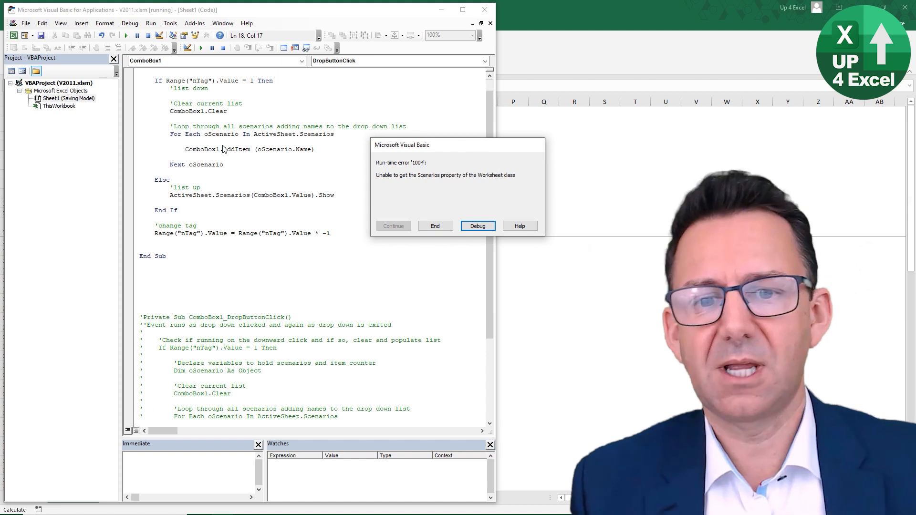
click(478, 226)
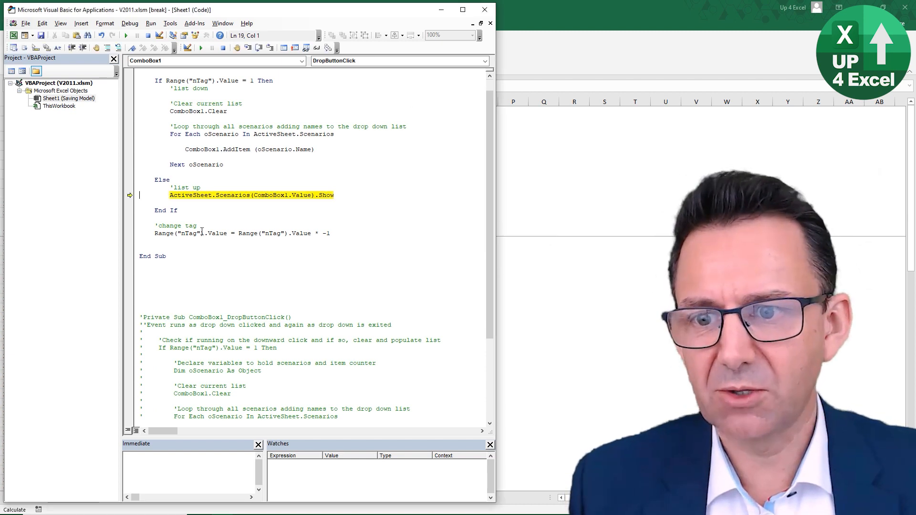
mouse_move(294, 195)
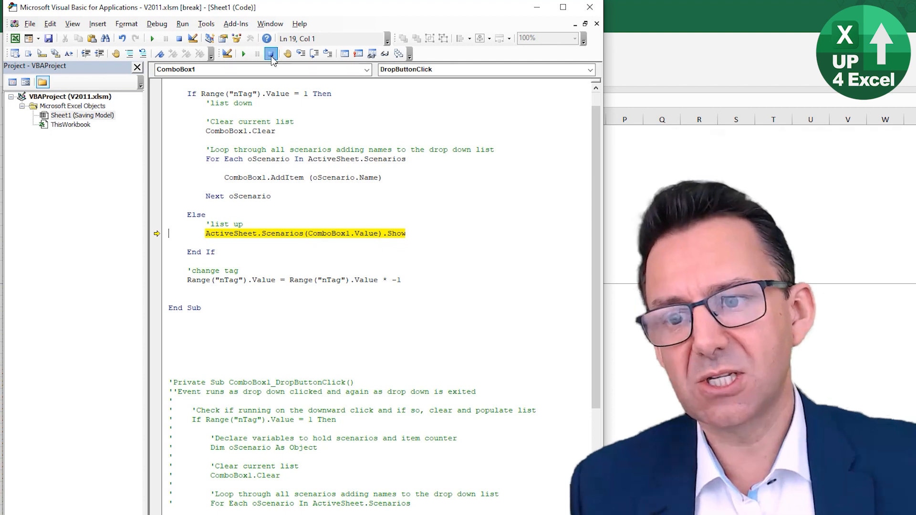
key(F5)
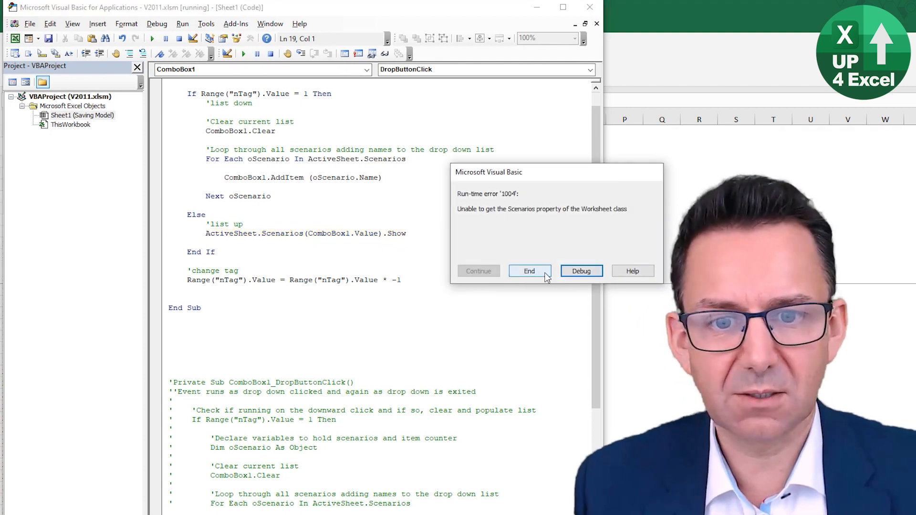
click(545, 273)
click(261, 251)
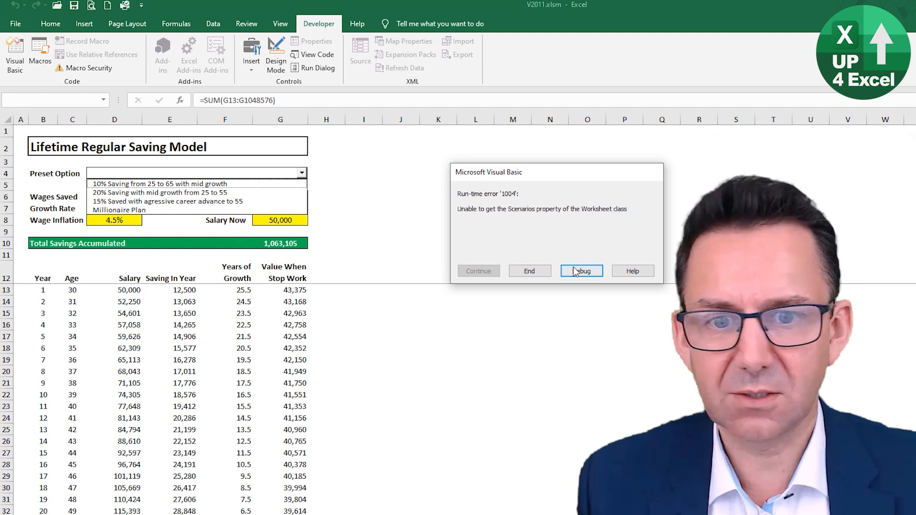
click(576, 271)
- Make the ActiveSheet.Scenarios(ComboBox1.Value).Show line conditional by prefixing it with If ComboBox1.Value <> "" Then
key(ctrl+Right)
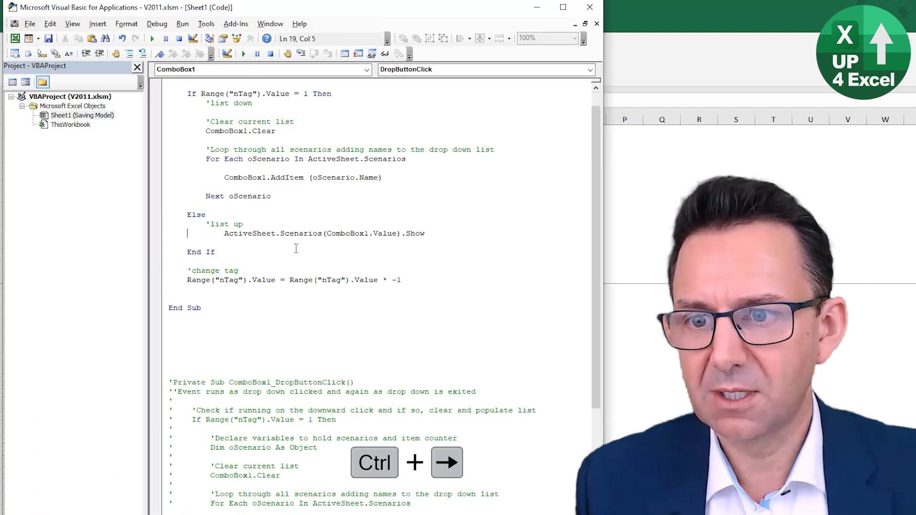
key(BackSpace)
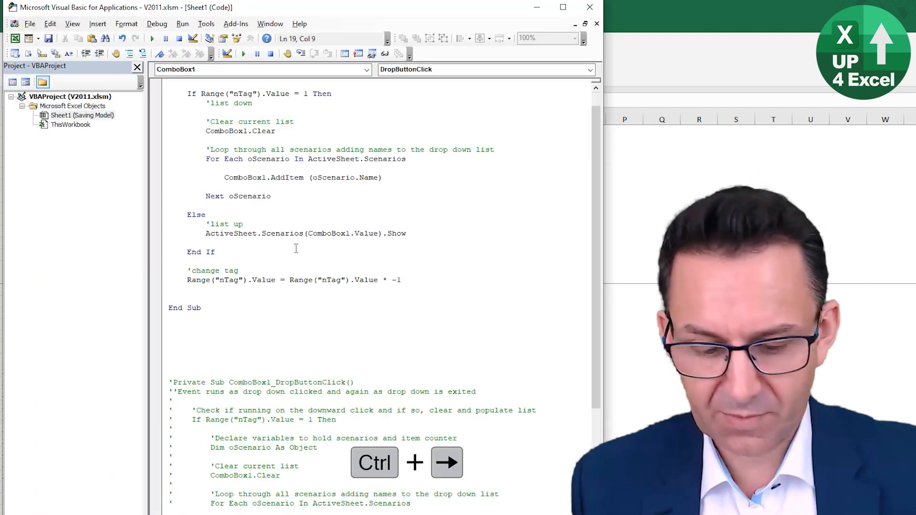
key(ctrl+Right)
key(ctrl+Right)
key(ctrl+shift+Right)
key(ctrl+shift+Right)
key(ctrl+shift+Right)
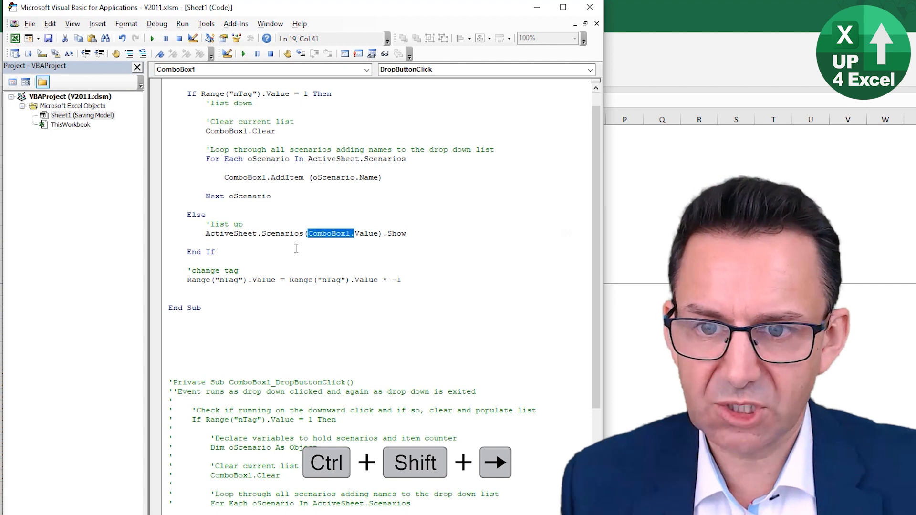
key(ctrl+Left)
key(ctrl+Left)
key(ctrl+Left)
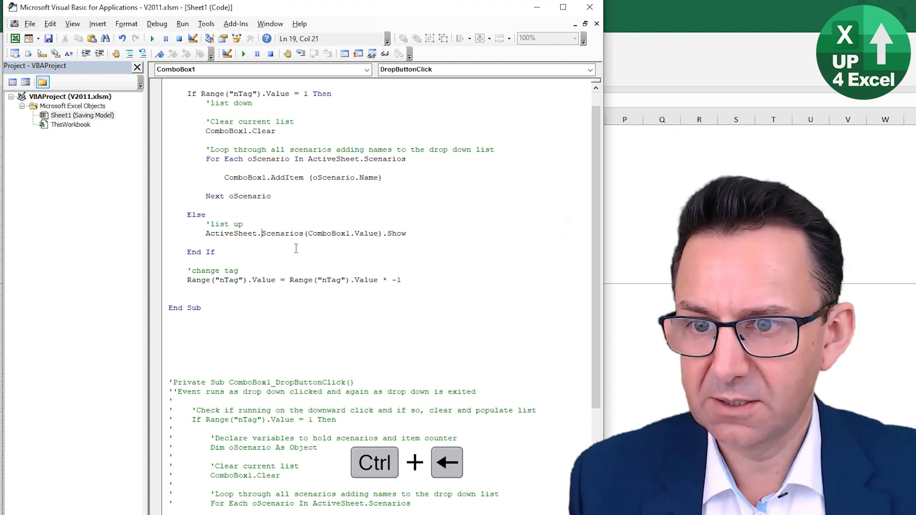
text(if)
key(ctrl+v)
text(<>"" )
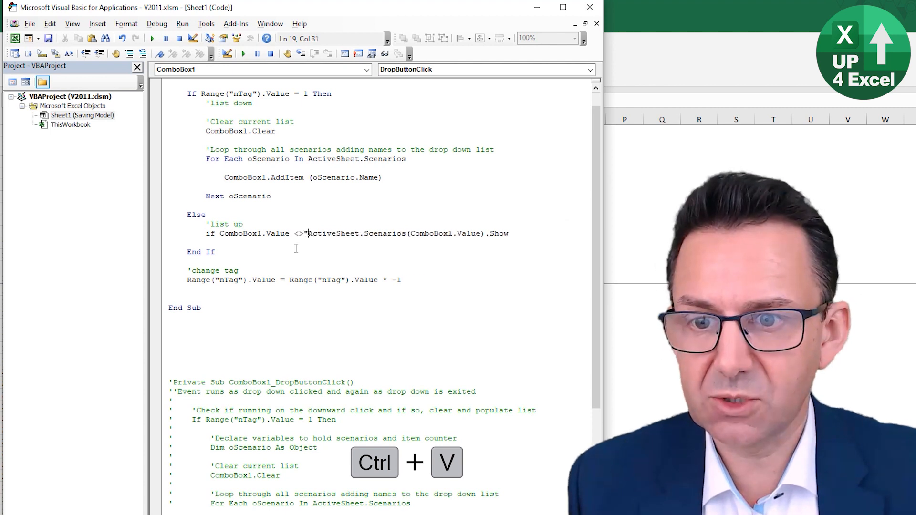
text(then)
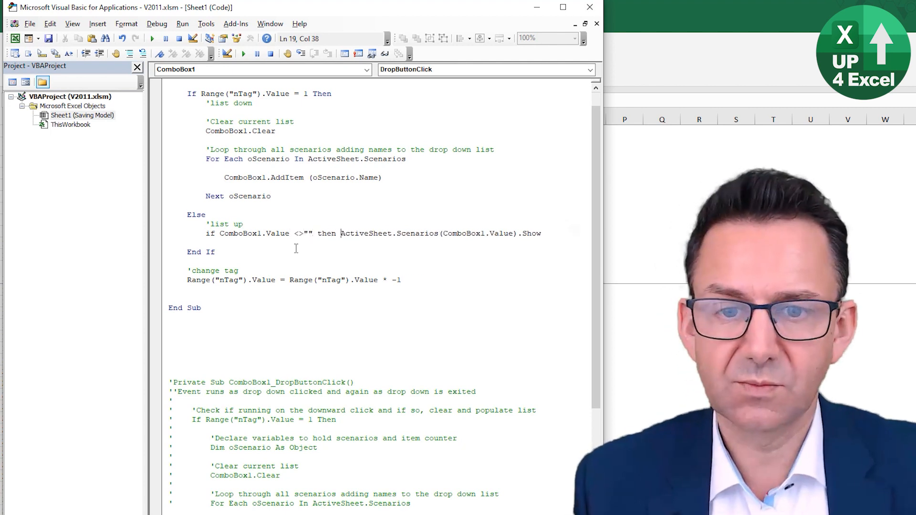
key(Down)
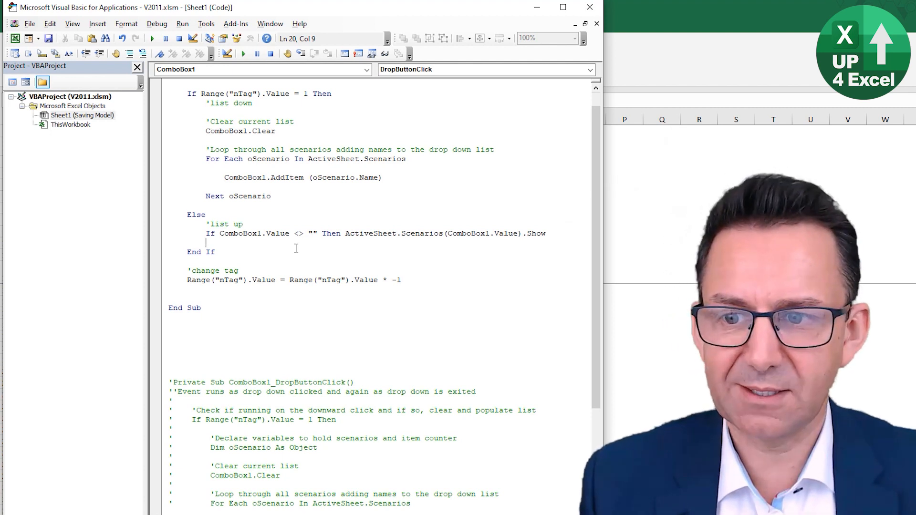
- Review the rebuilt DropButtonClick procedure, especially its blank-value check, against the commented-out original
key(Down)
key(Down)
key(Down)
key(Down)
key(Down)
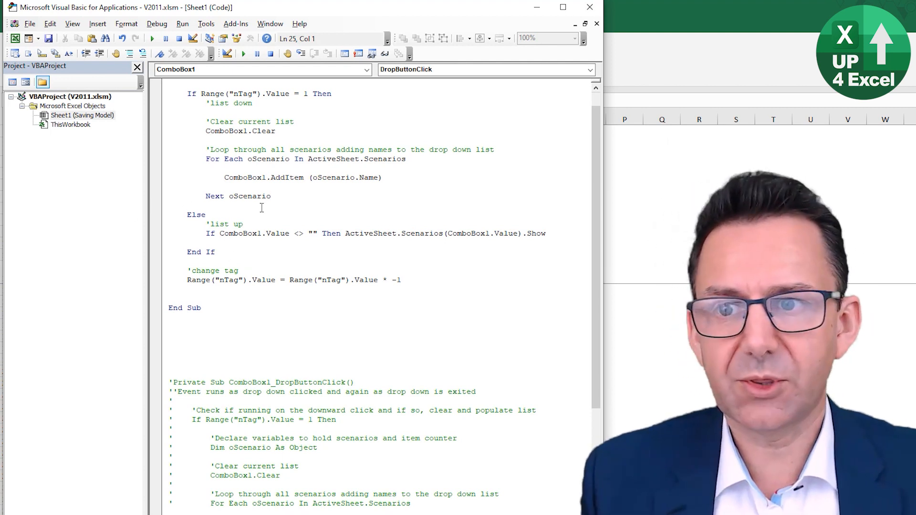
scroll(241, 182, up, 1)
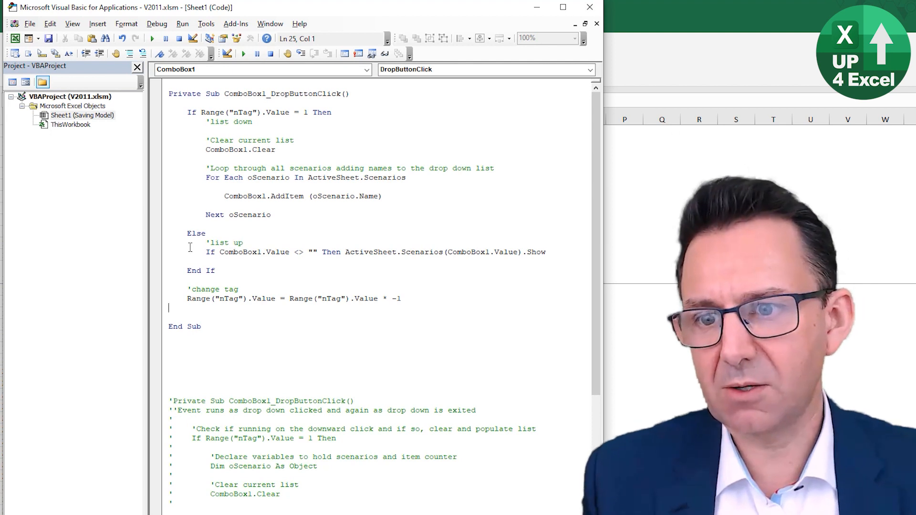
click(206, 253)
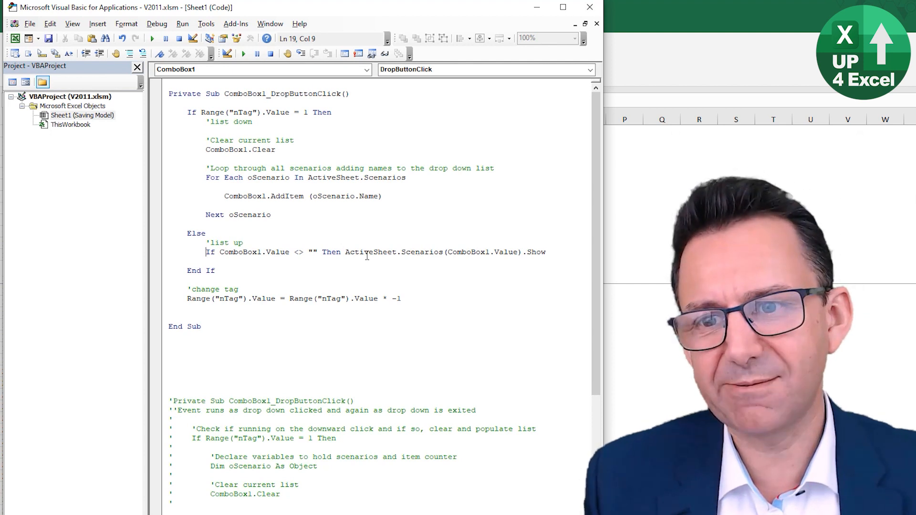
scroll(232, 256, down, 6)
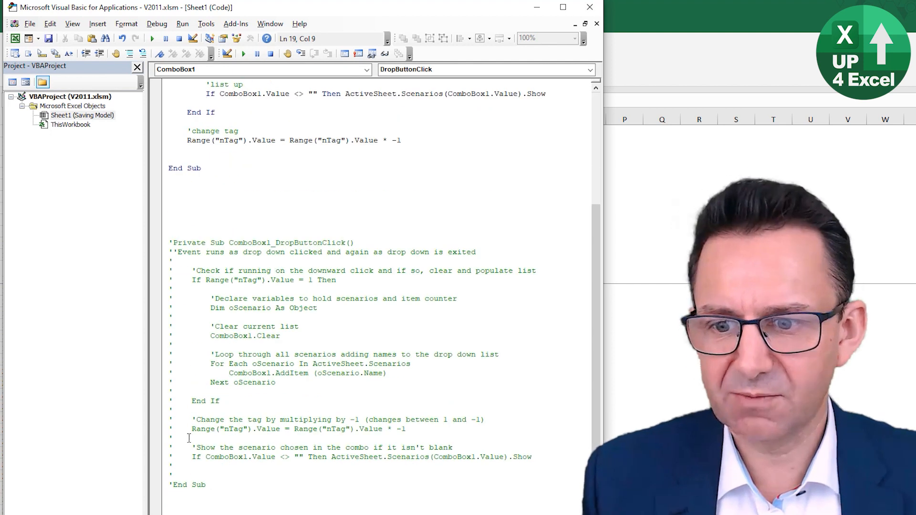
scroll(248, 366, up, 6)
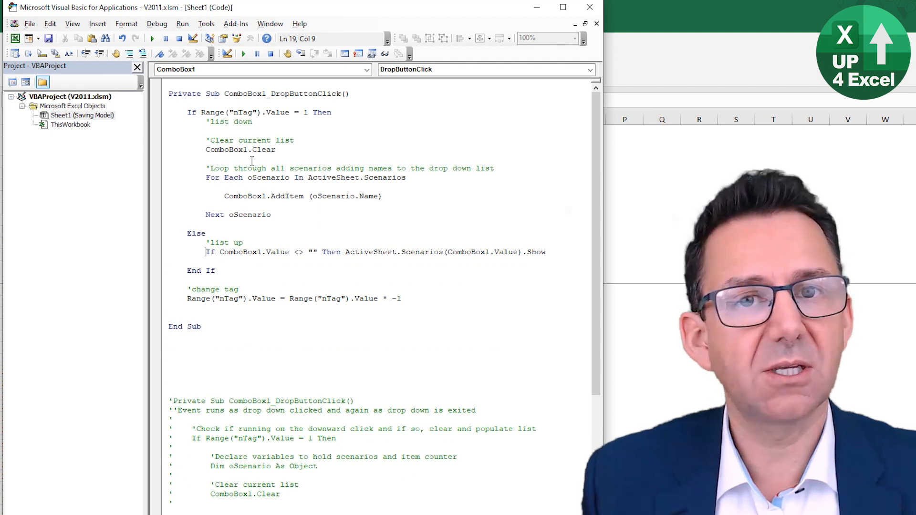
- Switch to the worksheet and retest opening and closing the Preset Option list without choosing a scenario, finishing on cell H4
key(alt+Tab)
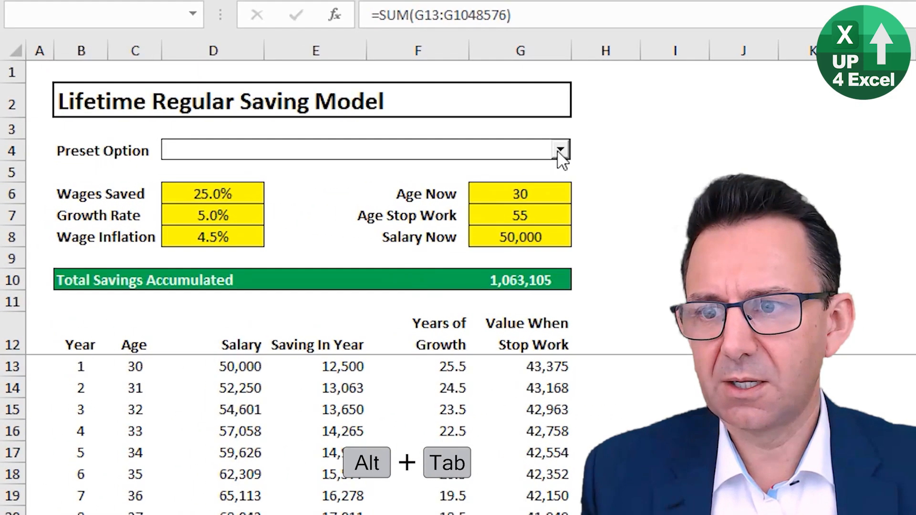
click(558, 151)
click(521, 158)
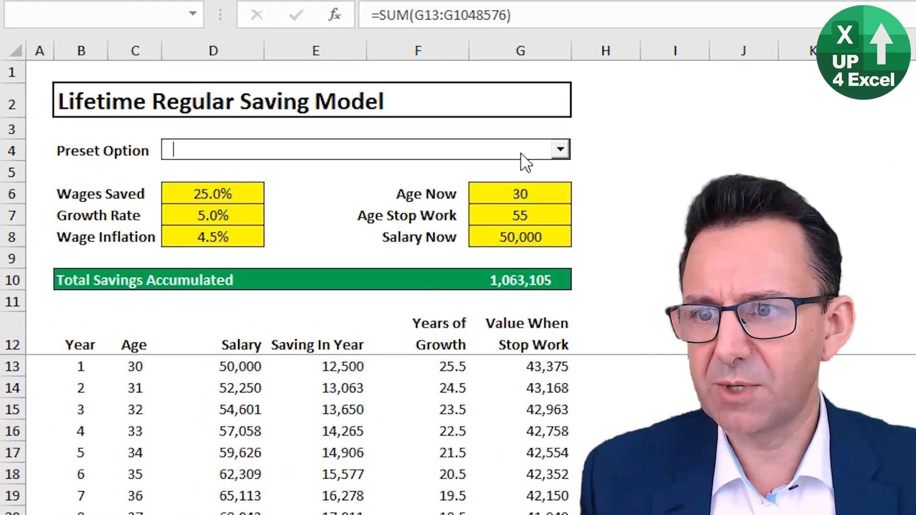
click(525, 151)
click(474, 195)
click(553, 155)
click(504, 187)
click(587, 174)
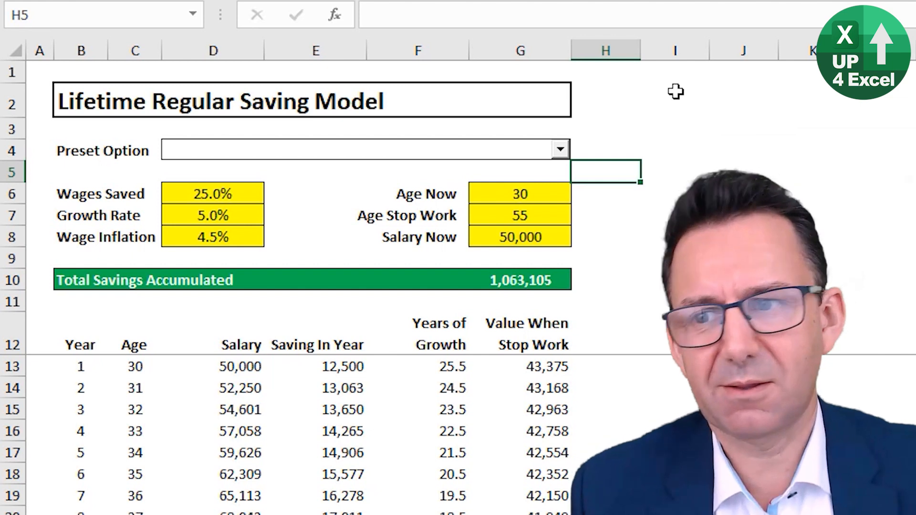
key(Up)
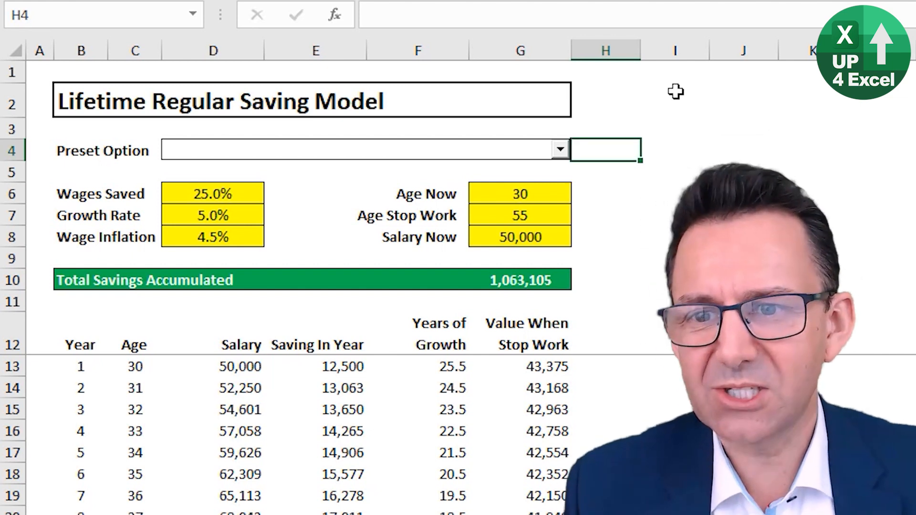
- Set the nTag cell G4, hidden behind the Preset Option combo box, to 1
key(Left)
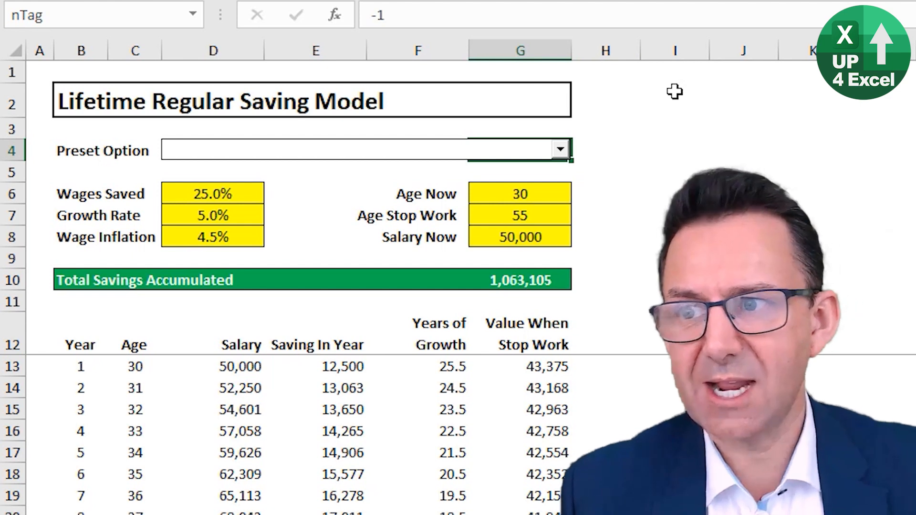
drag(394, 15, 355, 15)
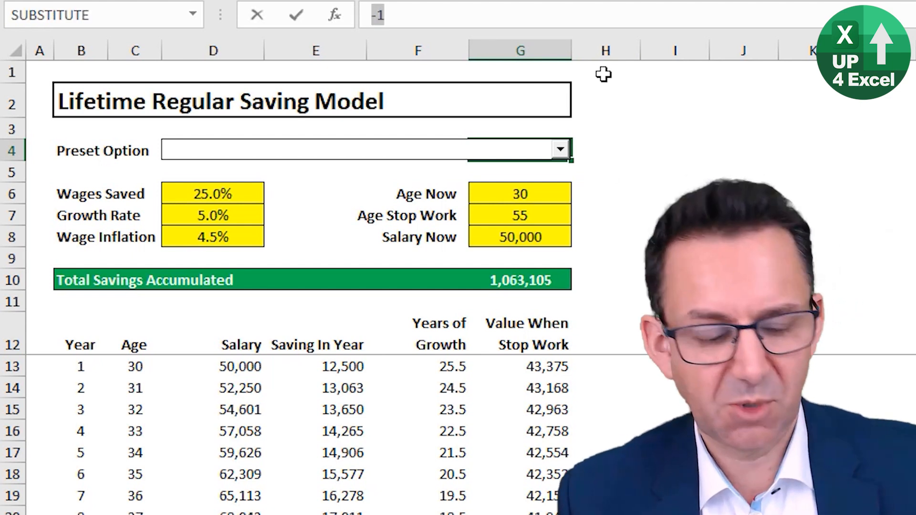
key(Return)
key(Up)
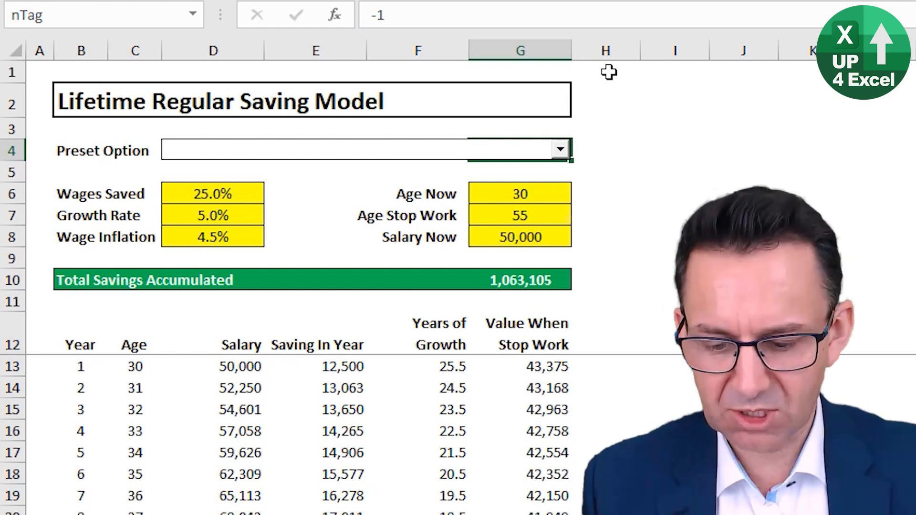
text(1)
key(Return)
key(Up)
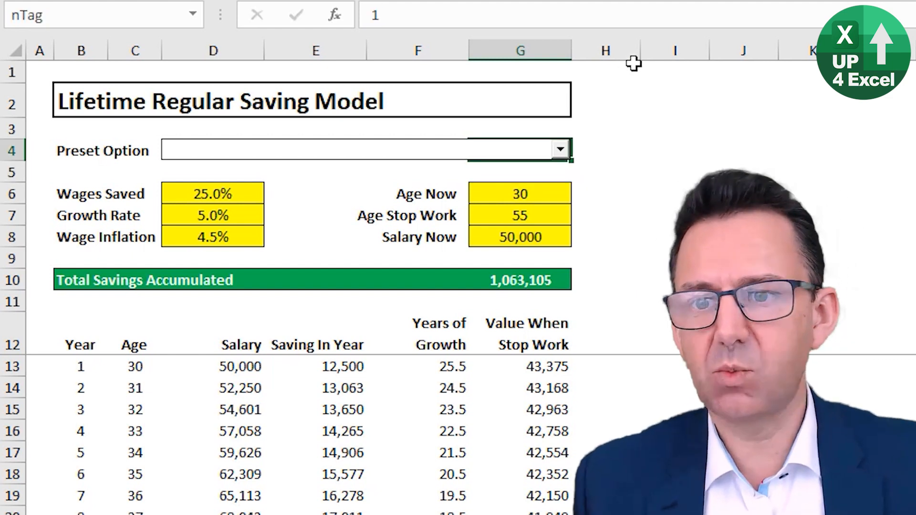
- Test the Preset Option list by applying 10% Saving from 25 to 65 with mid growth, followed by Millionaire Plan
click(561, 149)
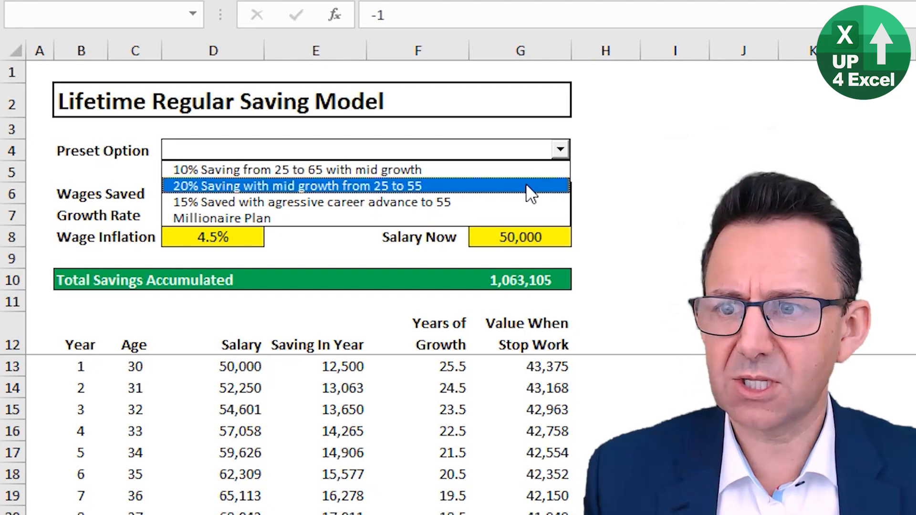
click(526, 168)
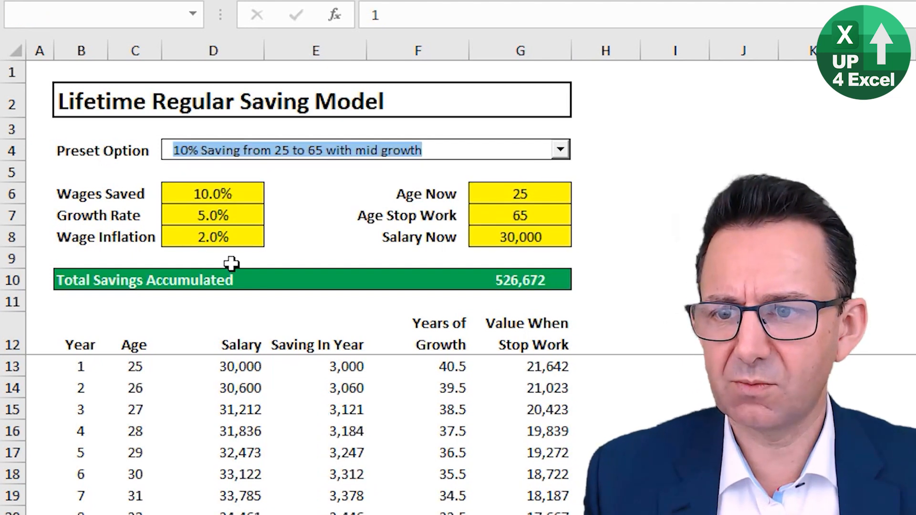
click(559, 151)
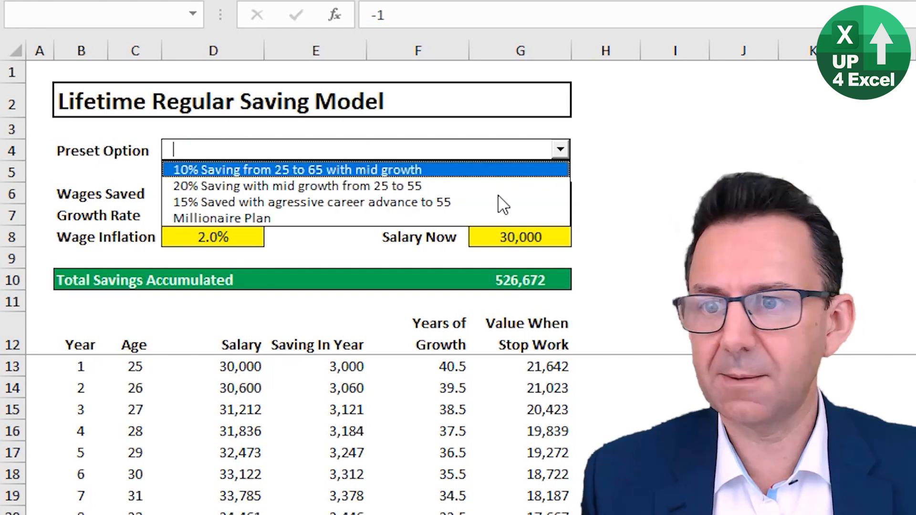
click(492, 215)
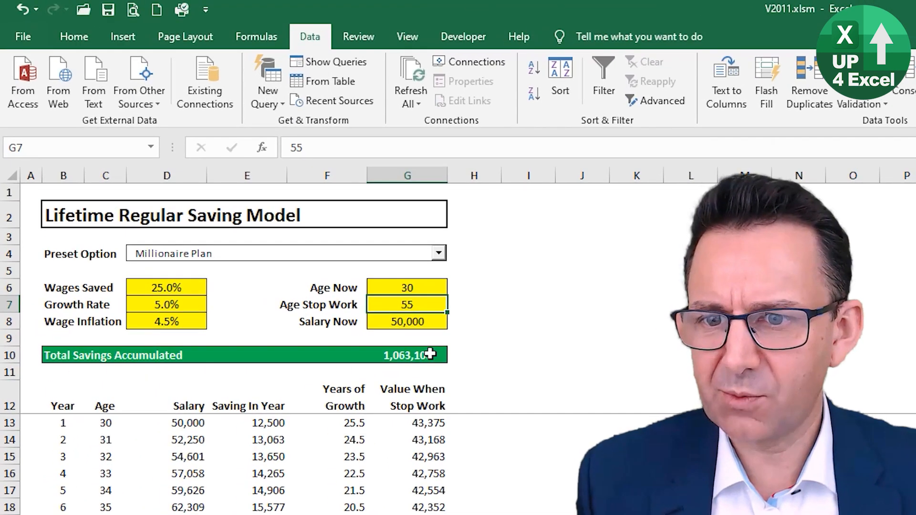
- Set Age Stop Work to 54 in the Millionaire Plan inputs
text(54)
key(Return)
key(Up)
- Set Wage Inflation to 5%
key(Left)
key(Left)
key(Left)
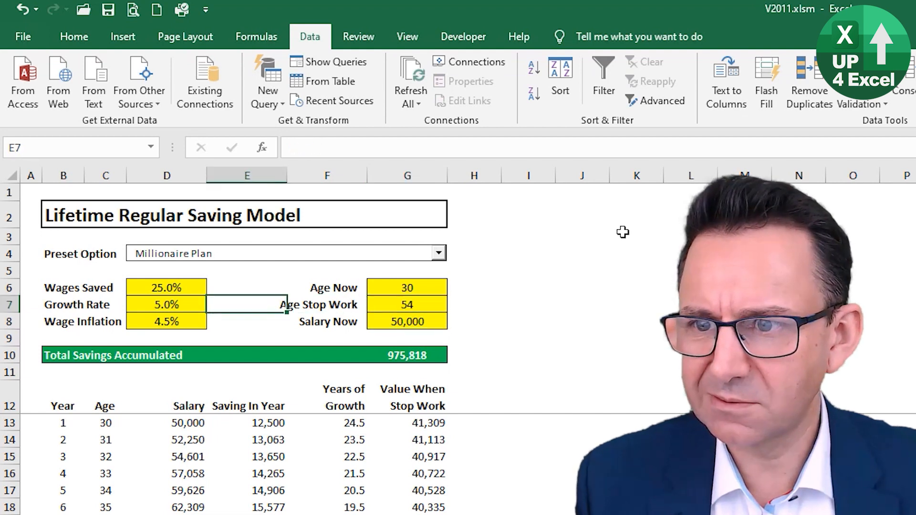
key(Down)
text(5%)
key(Return)
key(Up)
- Try an Age Stop Work of 53 and return it to 54
key(Right)
key(Right)
key(Right)
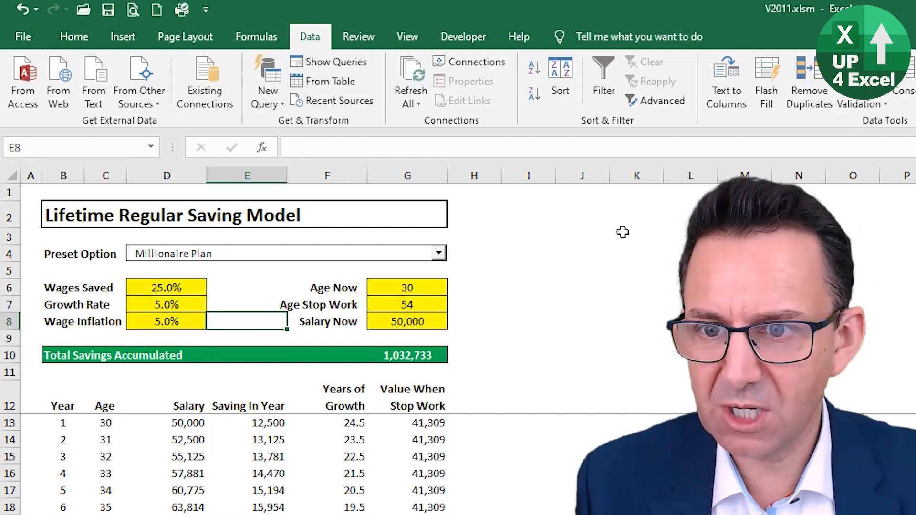
key(Up)
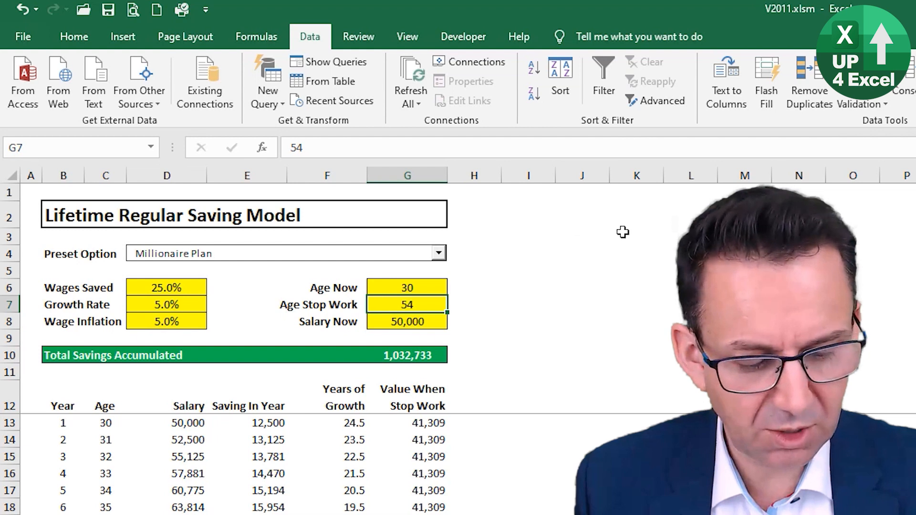
text(53)
key(Return)
key(Up)
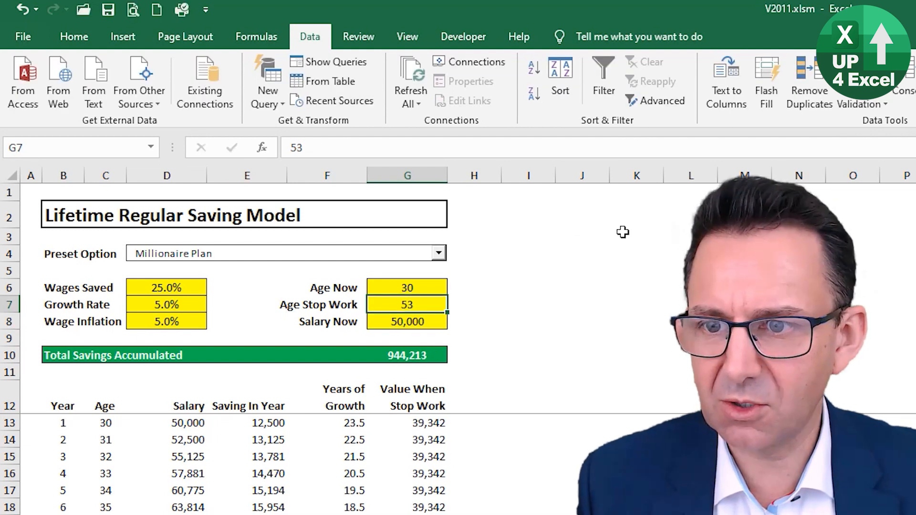
text(54)
key(Return)
key(Left)
key(Left)
key(Left)
key(Left)
key(Right)
key(Right)
key(Right)
key(Right)
key(Up)
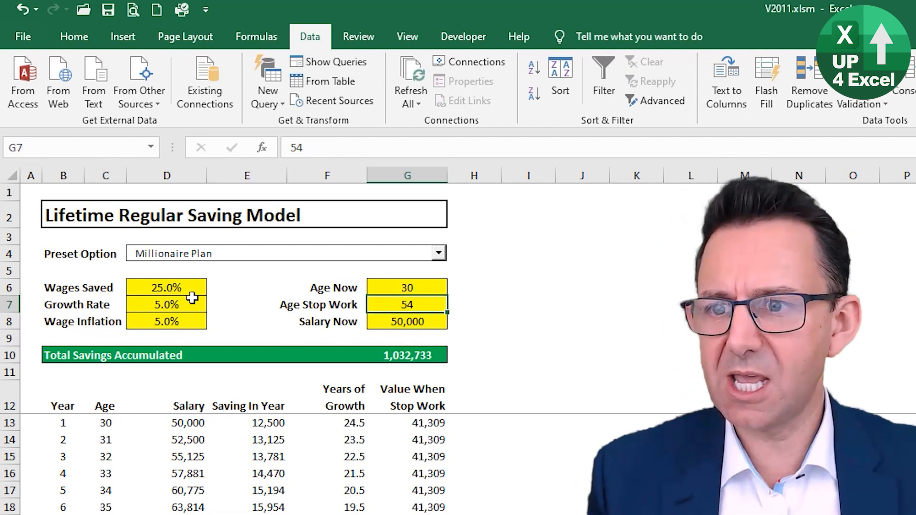
click(194, 303)
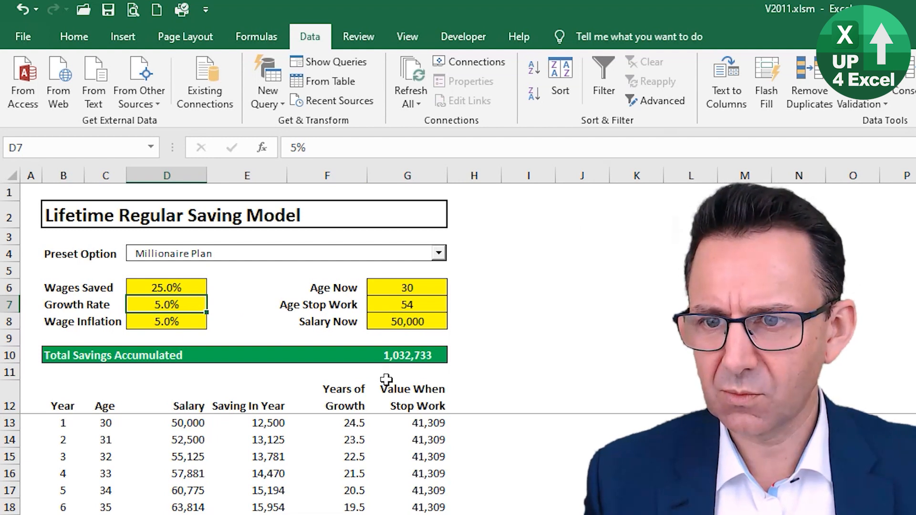
- Set Age Stop Work to 50
click(411, 306)
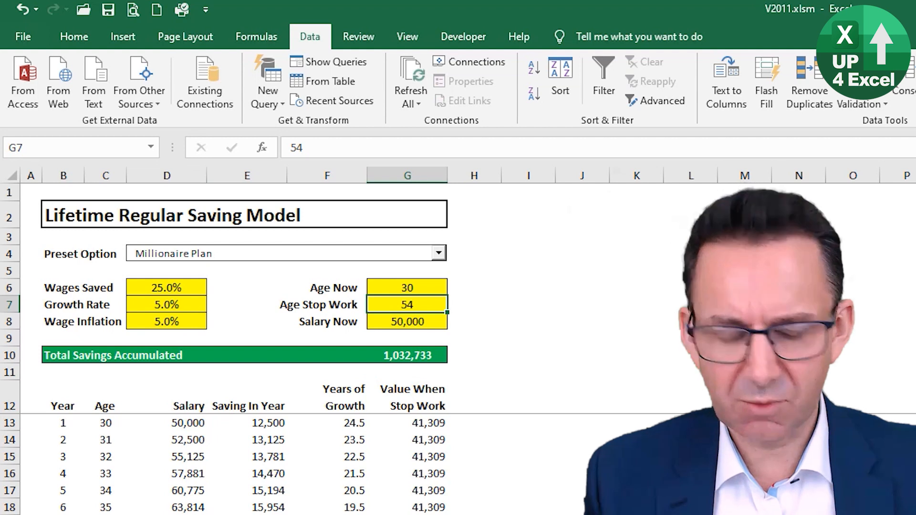
text(50)
key(Return)
- Try Wages Saved at 28%, 30% and 32% to see the effect on total savings
click(141, 292)
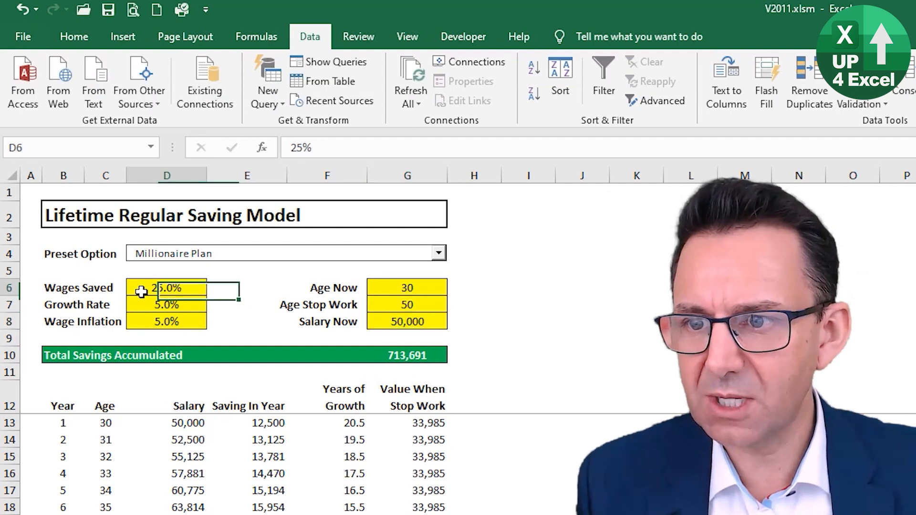
text(28)
key(Return)
key(Up)
text(30)
key(Return)
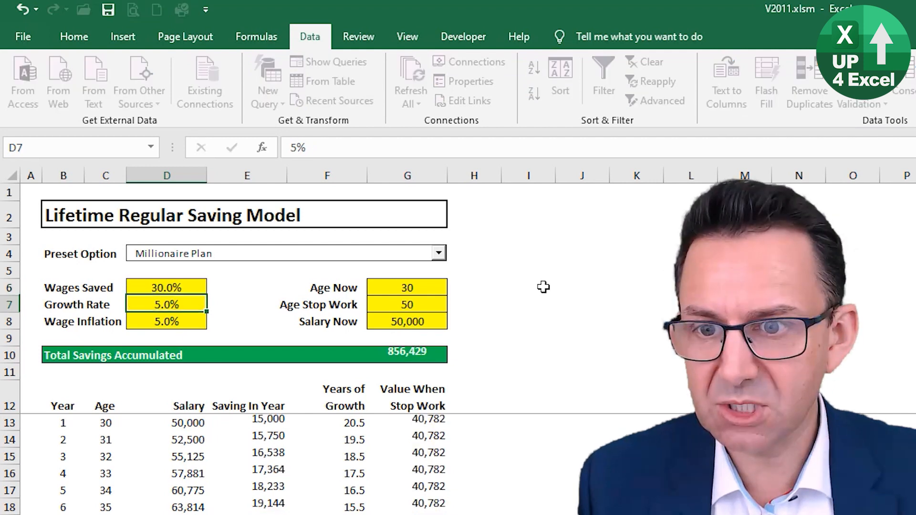
key(Up)
text(32)
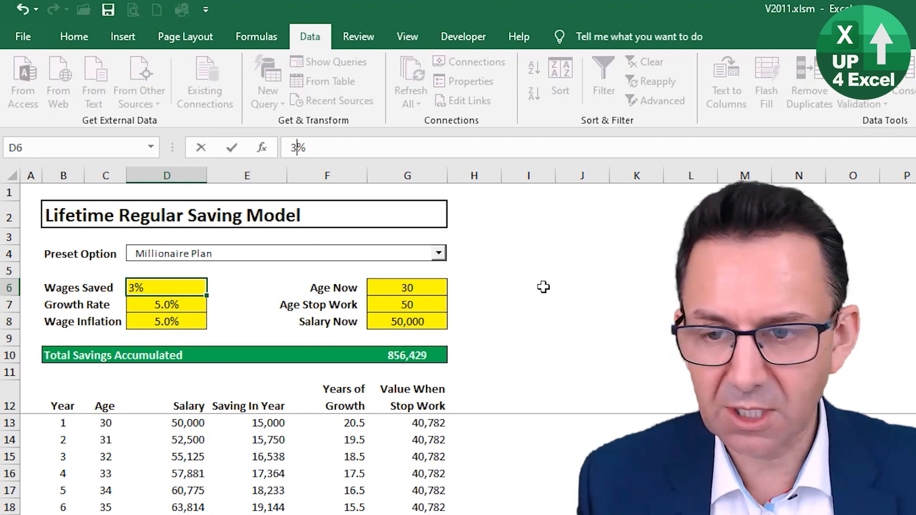
key(Return)
- Set Wages Saved to 35%
key(Up)
text(35)
key(Return)
key(Up)
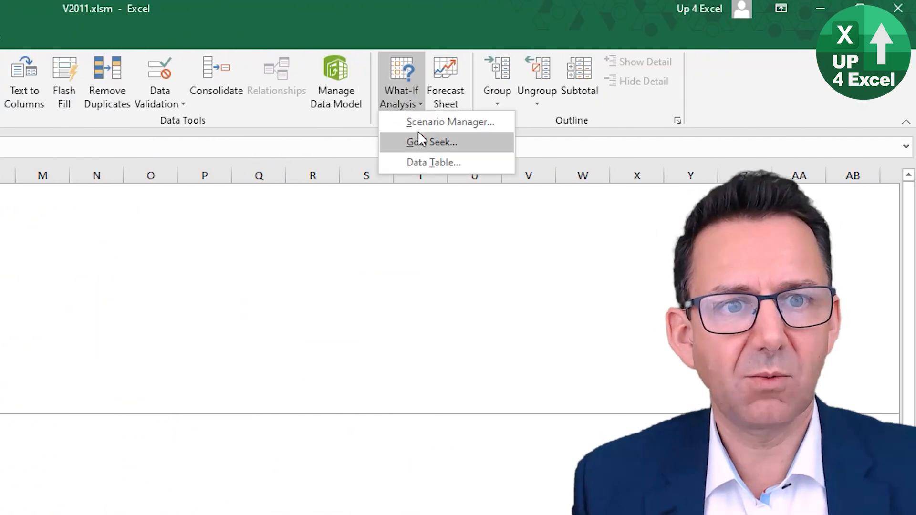
- Save the current inputs in Scenario Manager as a new scenario named New Million Plan, with changing cells D6:D8,G6:G8
click(421, 125)
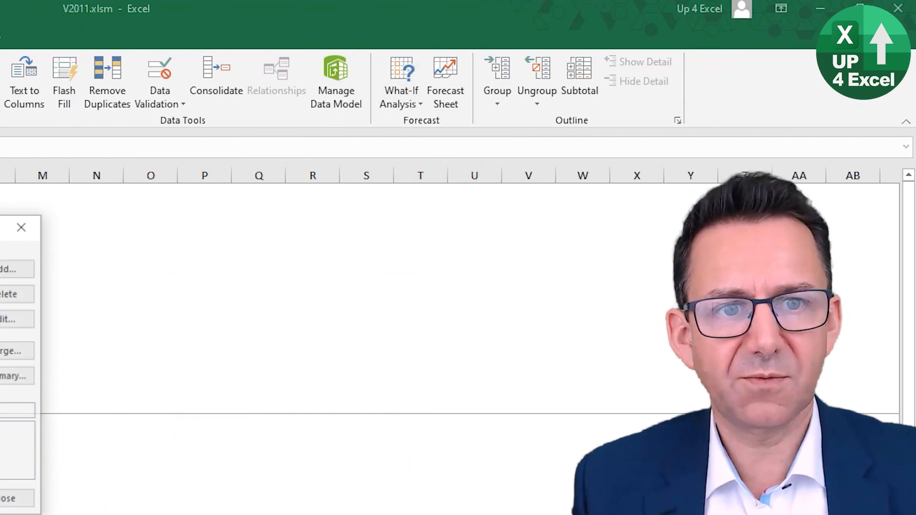
click(462, 113)
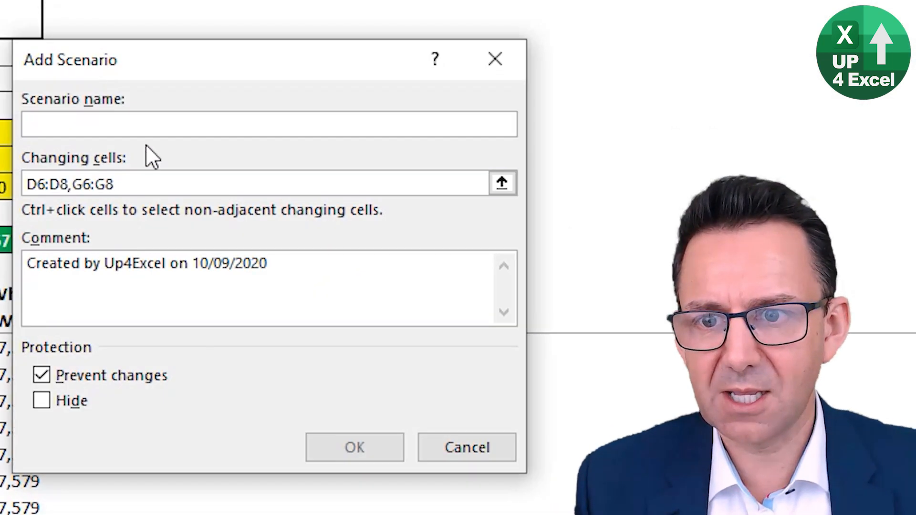
text(New Millionakl)
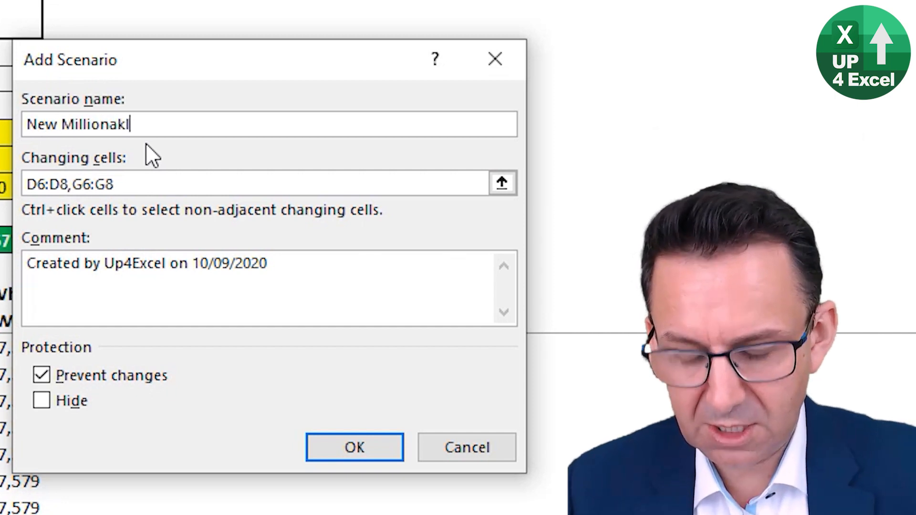
key(BackSpace)
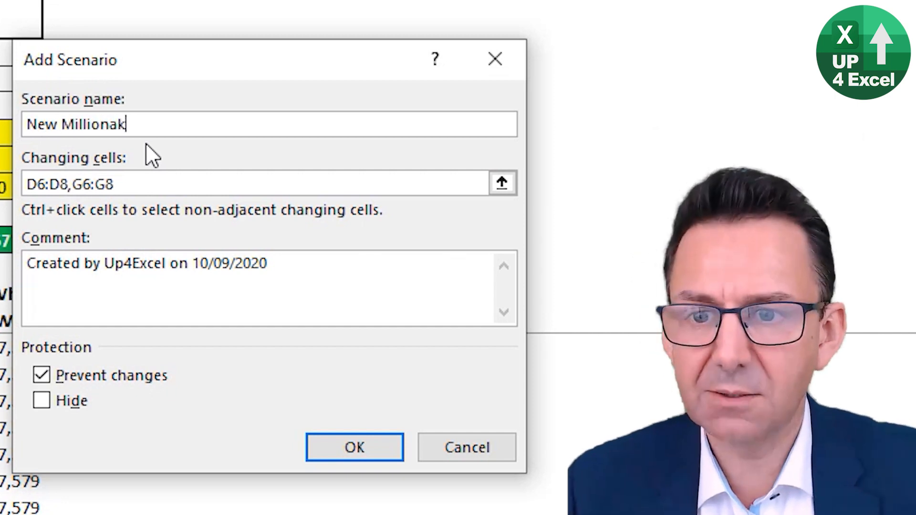
key(BackSpace)
text(Plan)
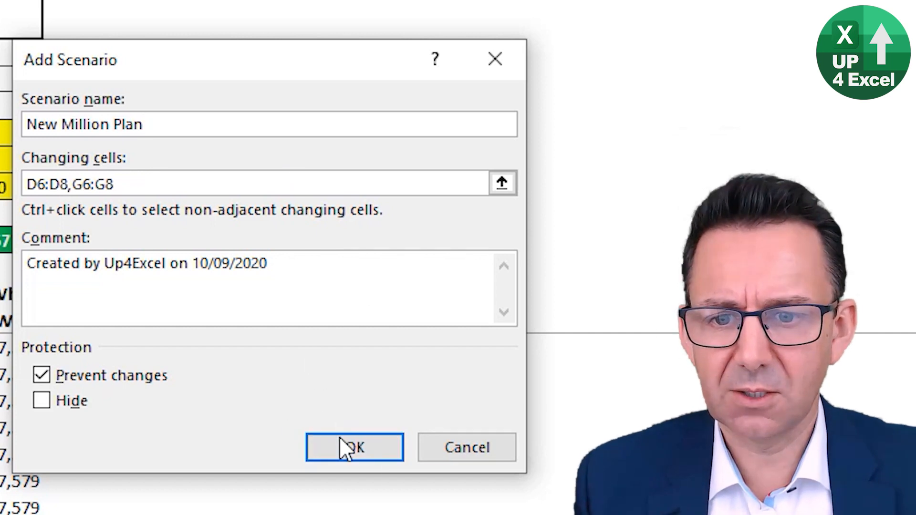
click(339, 439)
click(327, 377)
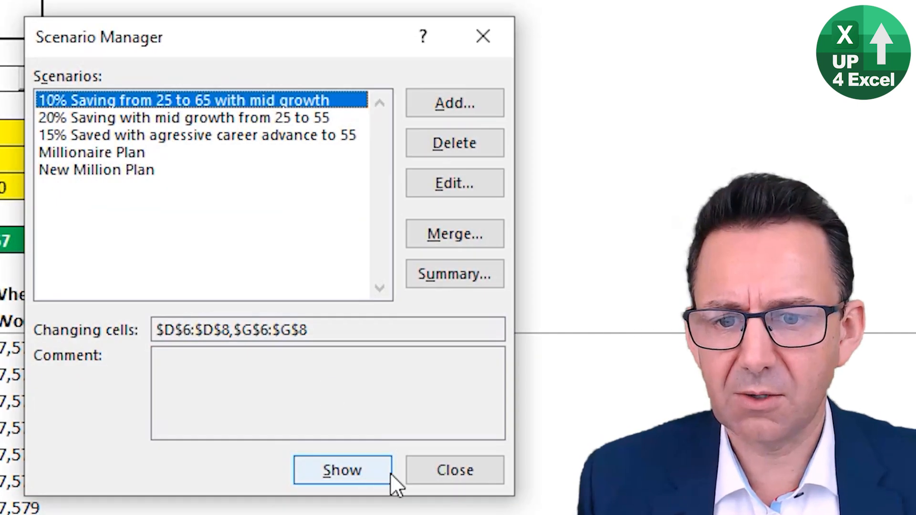
- Show the 10% Saving from 25 to 65 scenario from Scenario Manager and apply New Million Plan through the Preset Option list
click(366, 469)
click(471, 473)
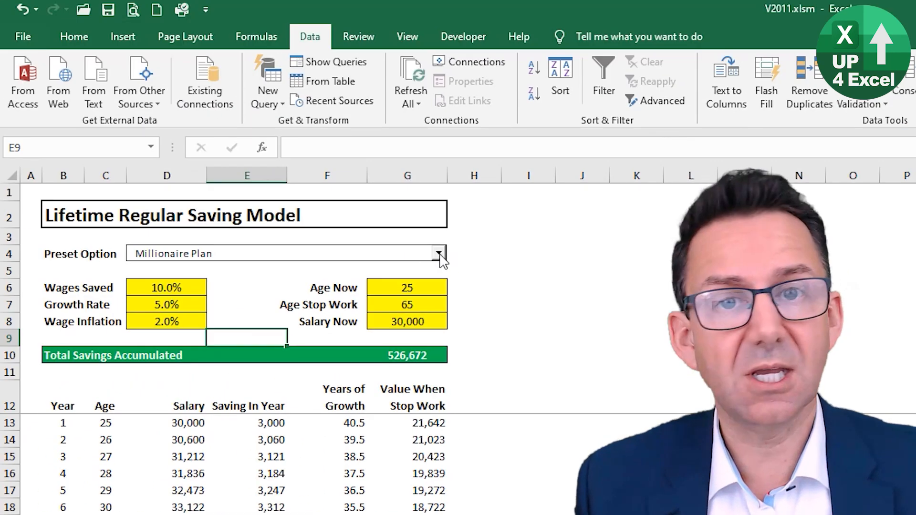
click(438, 254)
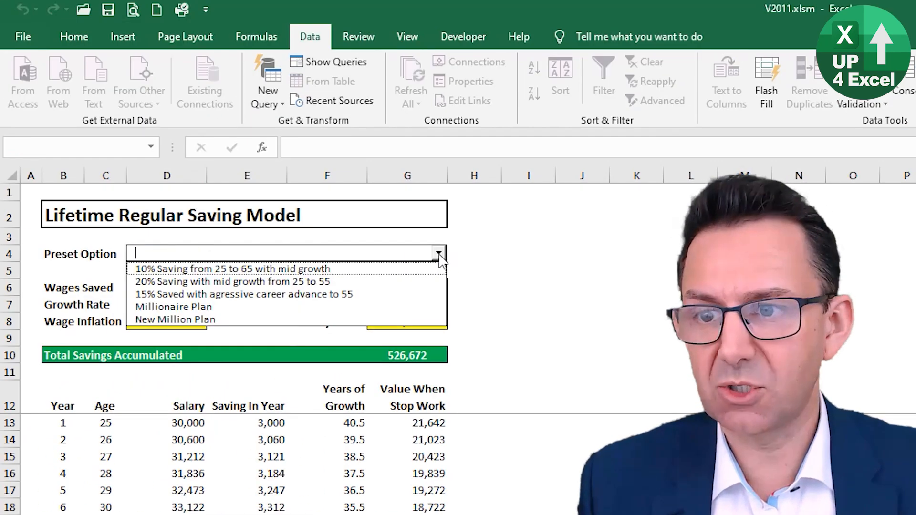
click(196, 319)
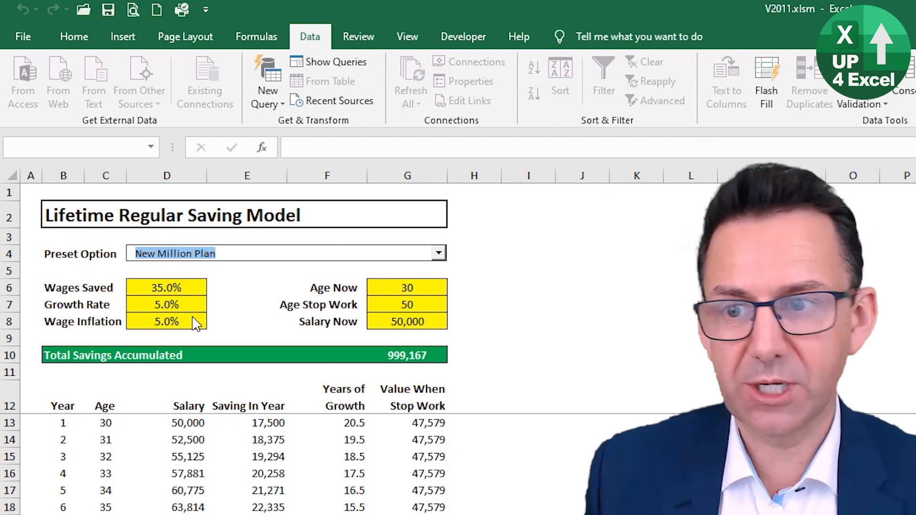
click(282, 370)
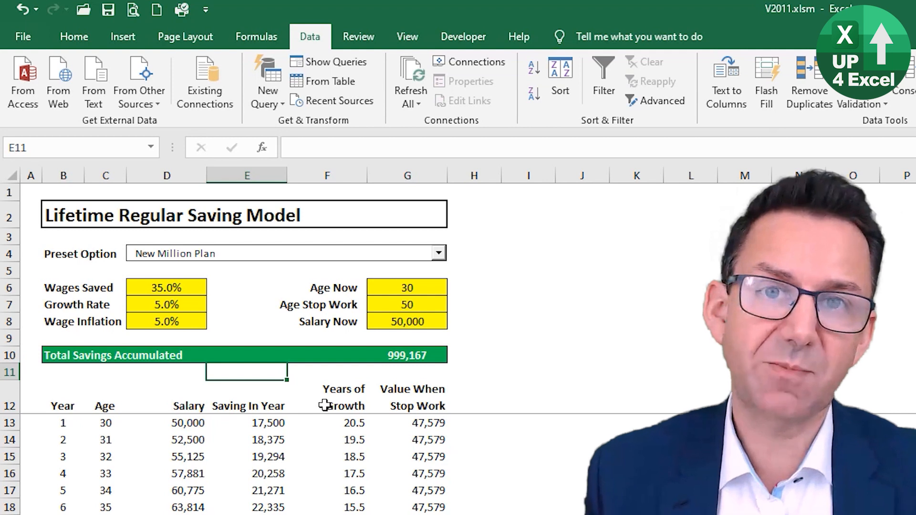
- Switch to the Visual Basic editor and prefix the ComboBox1.AddItem line in the scenario loop with Sheet1
key(alt+Tab)
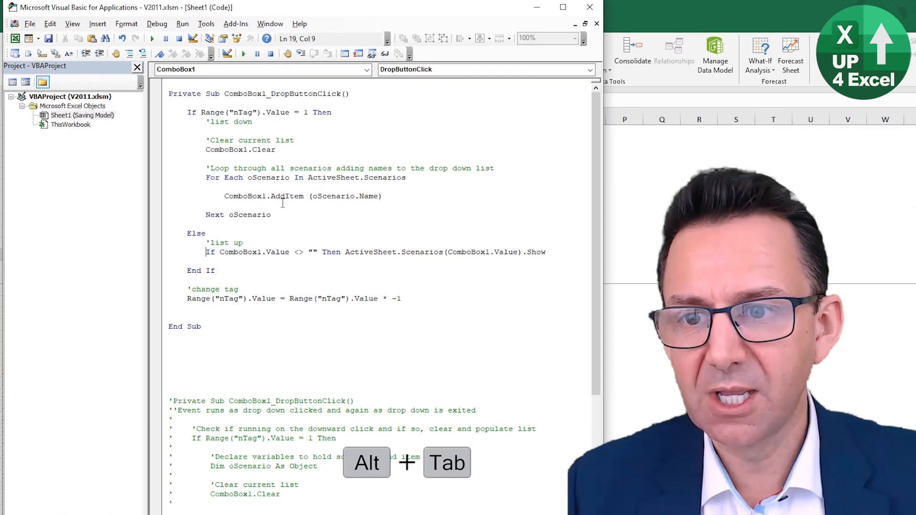
drag(266, 197, 227, 198)
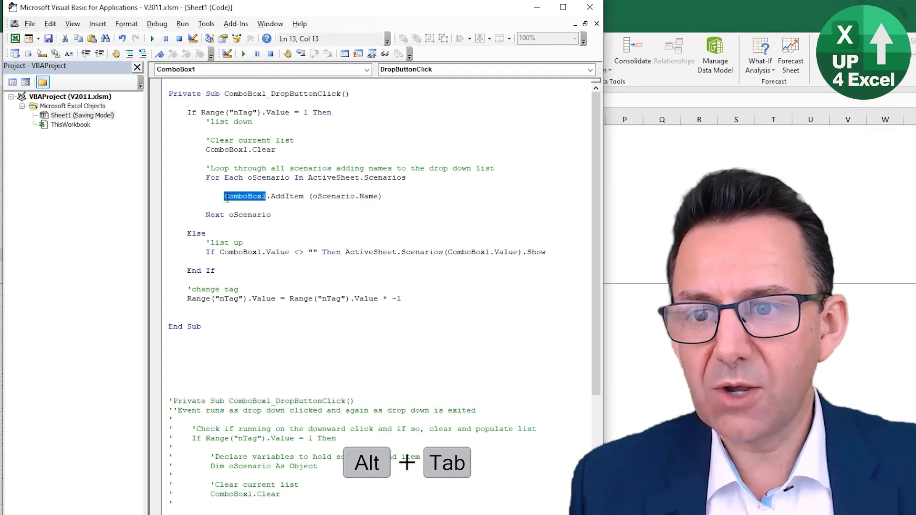
click(227, 198)
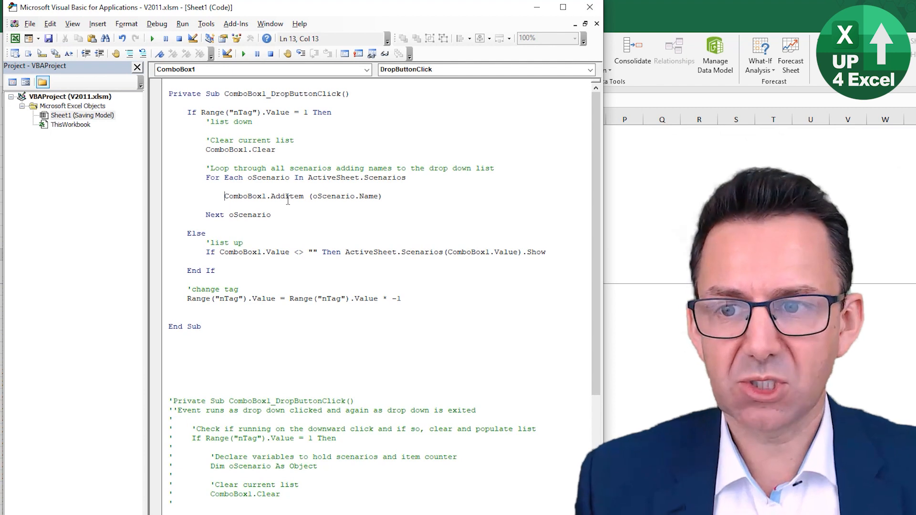
text(sheet1)
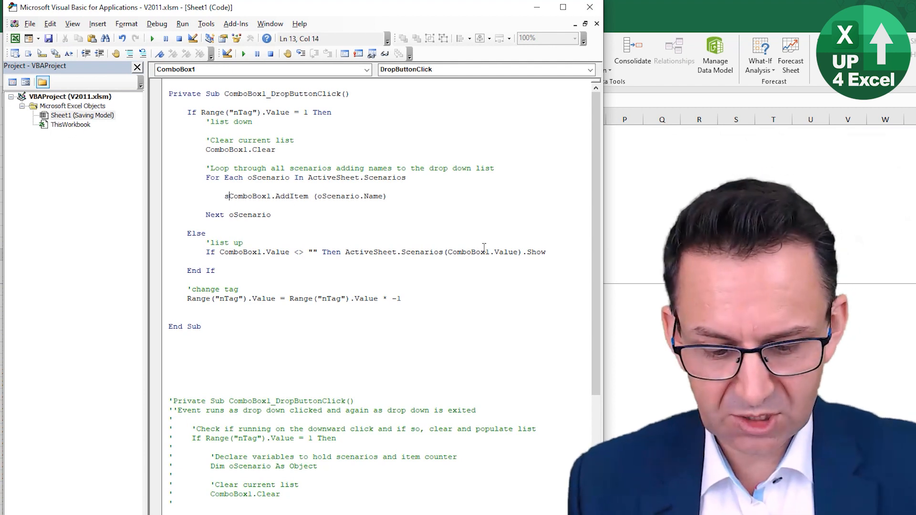
text(.)
key(Tab)
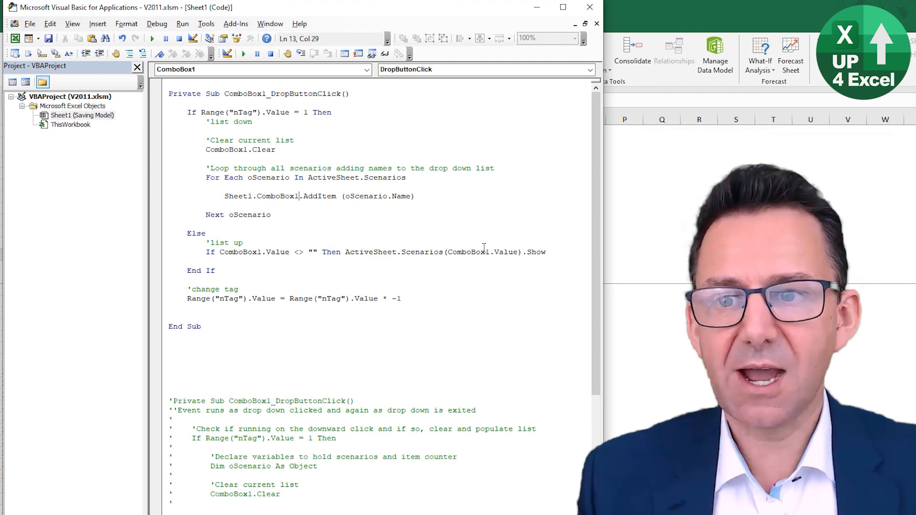
- Remove the Sheet1. prefix from the ComboBox1.AddItem line
key(ctrl+Left)
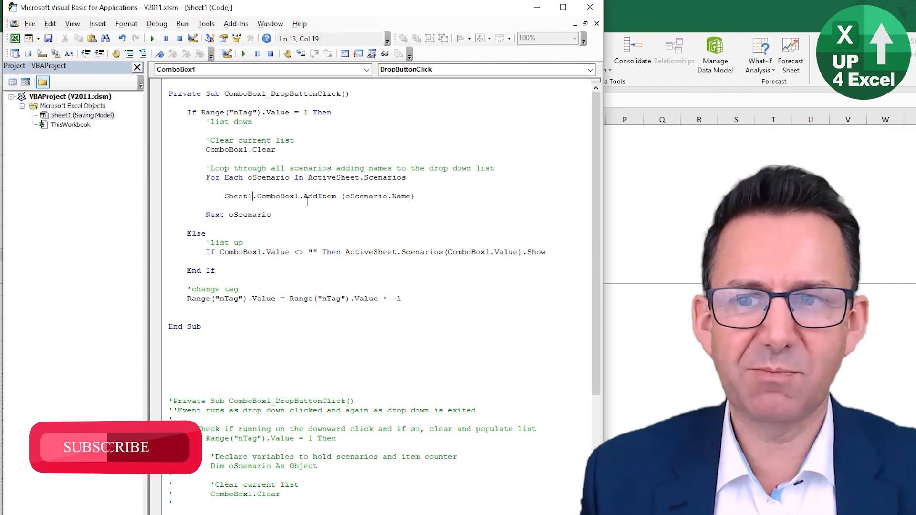
key(ctrl+shift+Left)
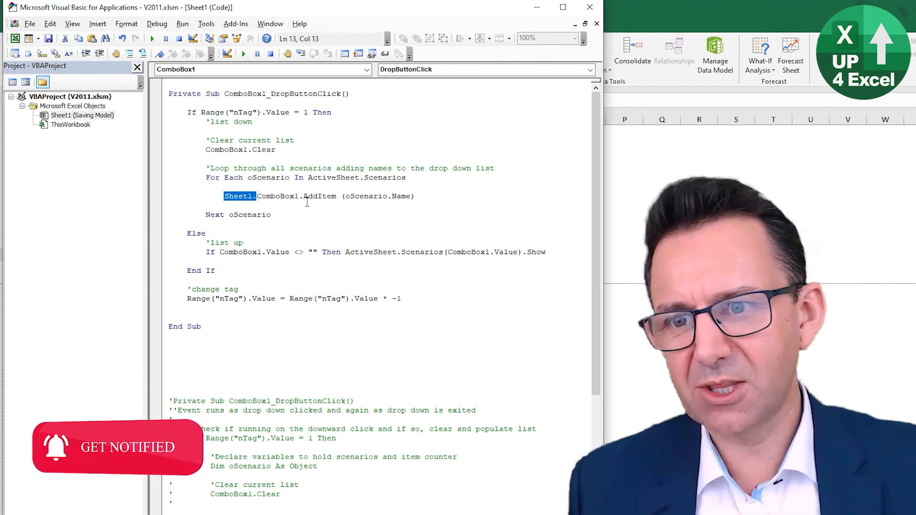
key(Delete)
key(Delete)
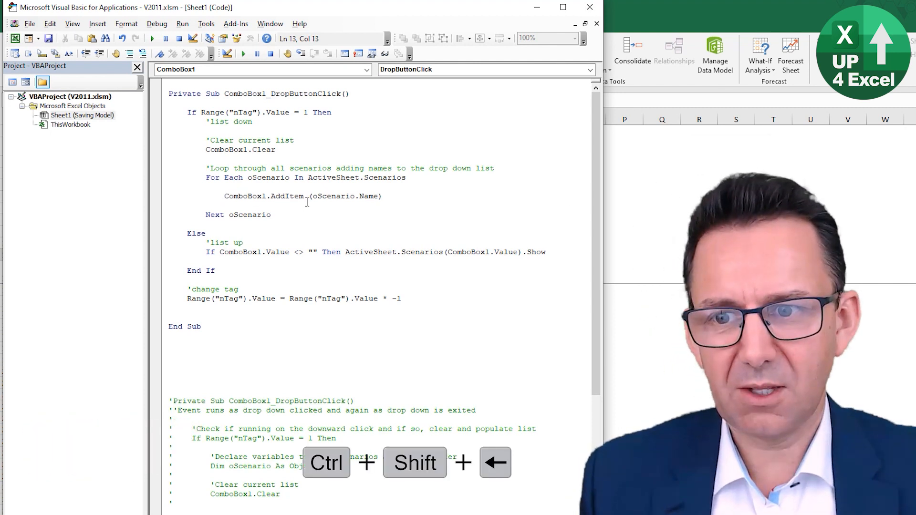